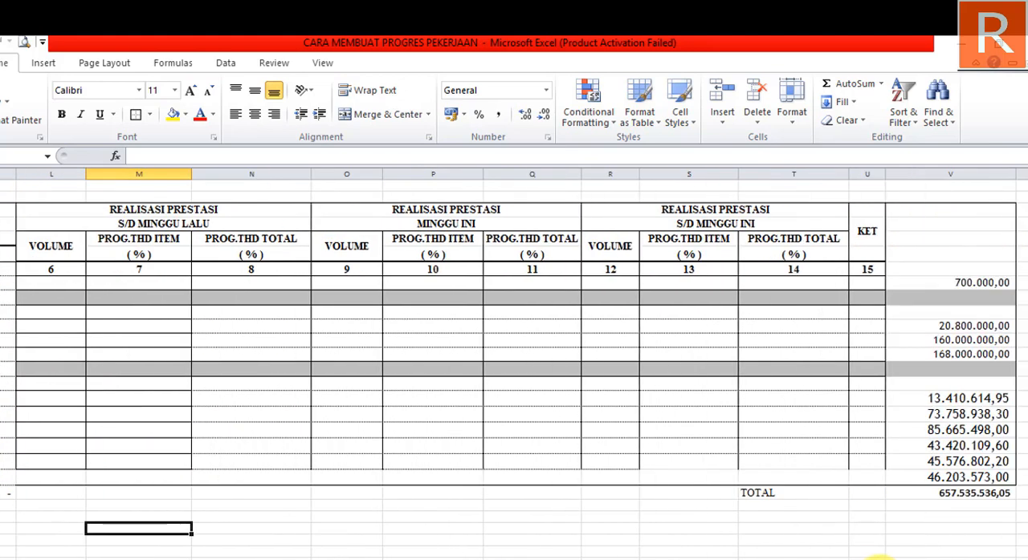
- Examine the progress table's columns, from the work items and contract volumes to the cost amounts and total in column V
{"action": "scroll", "coordinate": [514, 361], "scroll_direction": "left", "scroll_amount": 3}
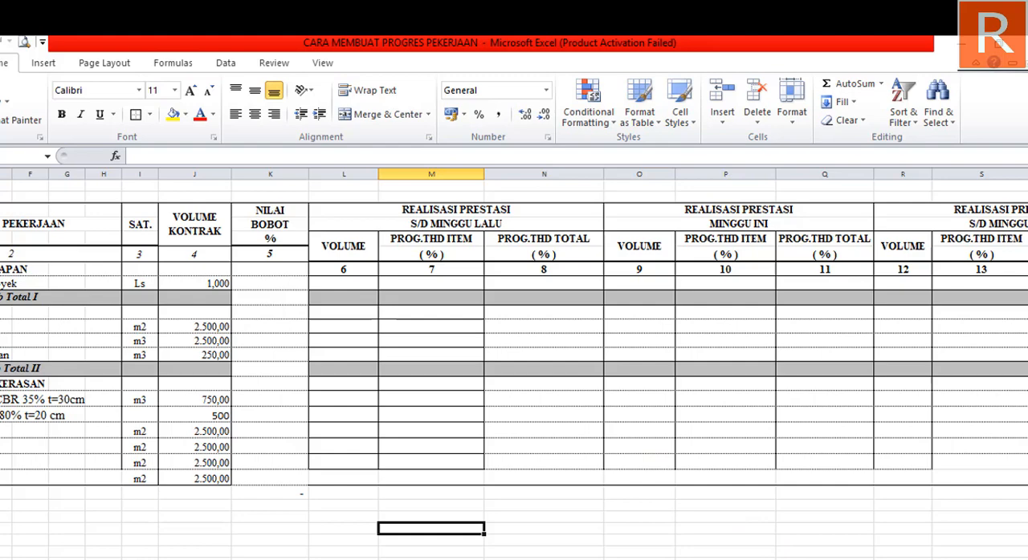
{"action": "scroll", "coordinate": [513, 361], "scroll_direction": "right", "scroll_amount": 3}
{"action": "left_click_drag", "start_coordinate": [951, 558], "coordinate": [793, 559]}
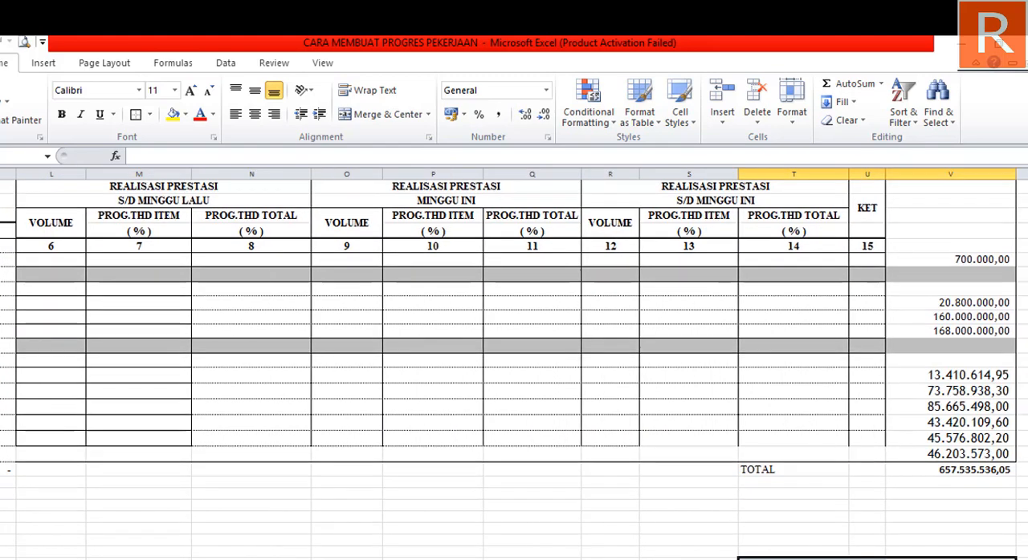
{"action": "scroll", "coordinate": [543, 372], "scroll_direction": "down", "scroll_amount": 5}
{"action": "scroll", "coordinate": [603, 379], "scroll_direction": "up", "scroll_amount": 6}
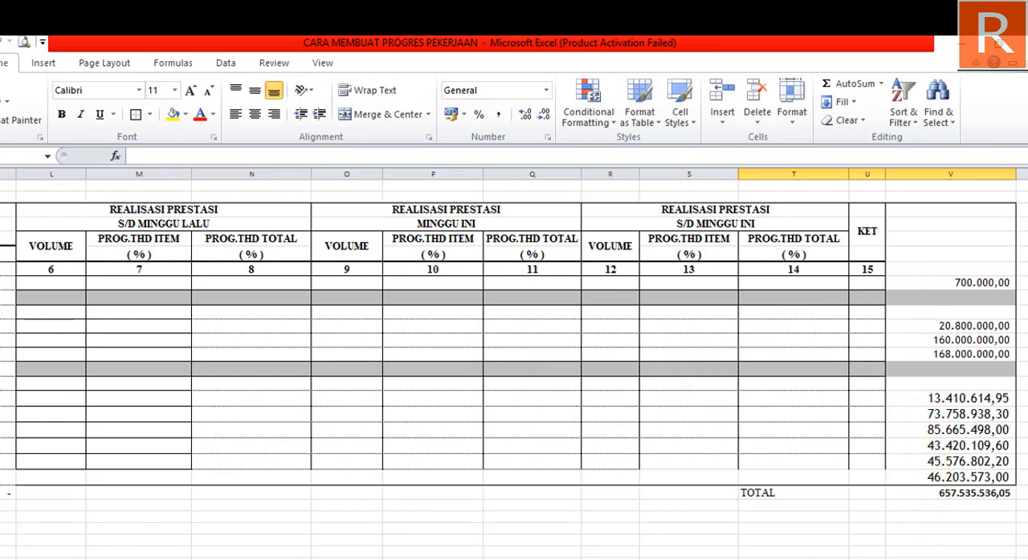
{"action": "scroll", "coordinate": [513, 361], "scroll_direction": "left", "scroll_amount": 3}
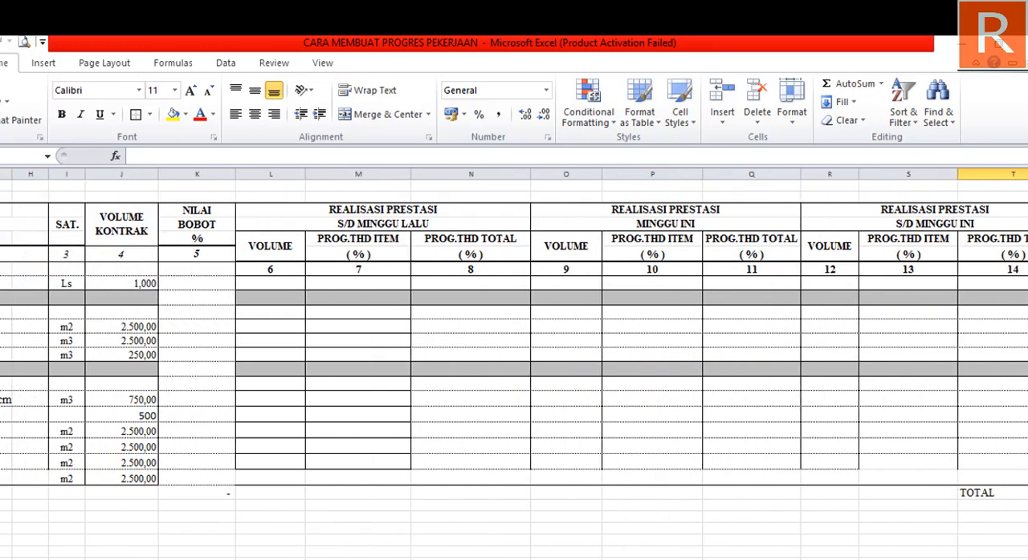
{"action": "scroll", "coordinate": [534, 553], "scroll_direction": "right", "scroll_amount": 3}
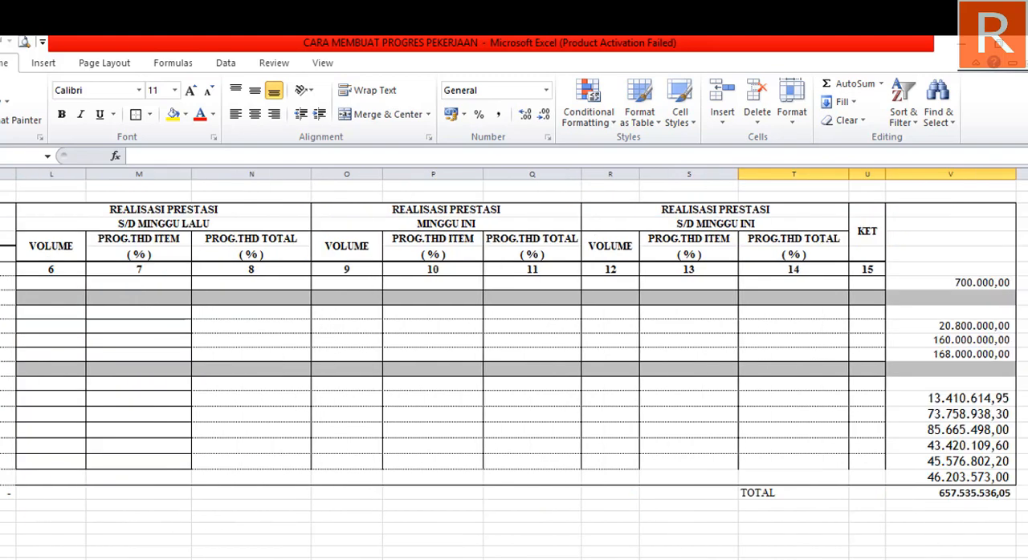
{"action": "scroll", "coordinate": [533, 554], "scroll_direction": "left", "scroll_amount": 6}
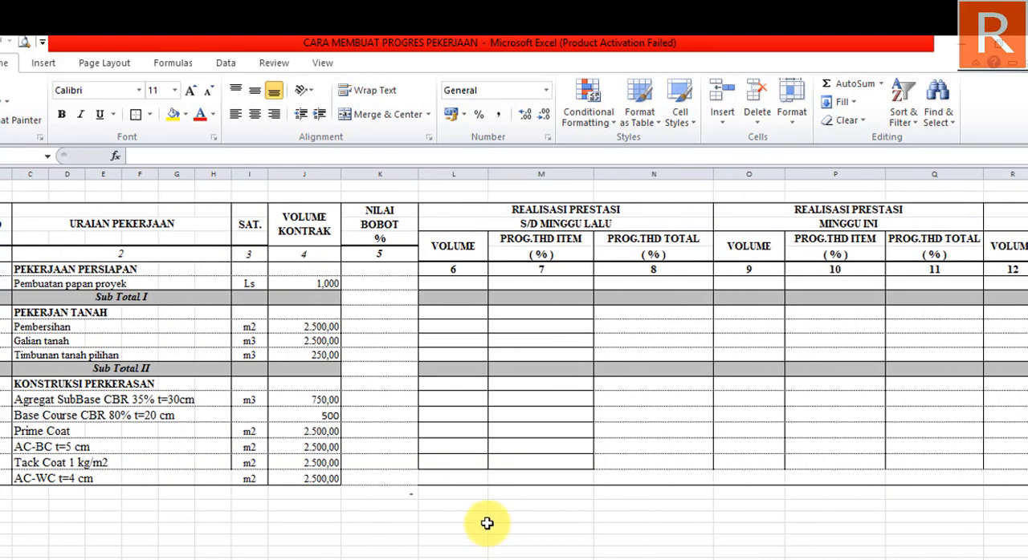
{"action": "scroll", "coordinate": [608, 551], "scroll_direction": "right", "scroll_amount": 1}
{"action": "scroll", "coordinate": [978, 331], "scroll_direction": "right", "scroll_amount": 3}
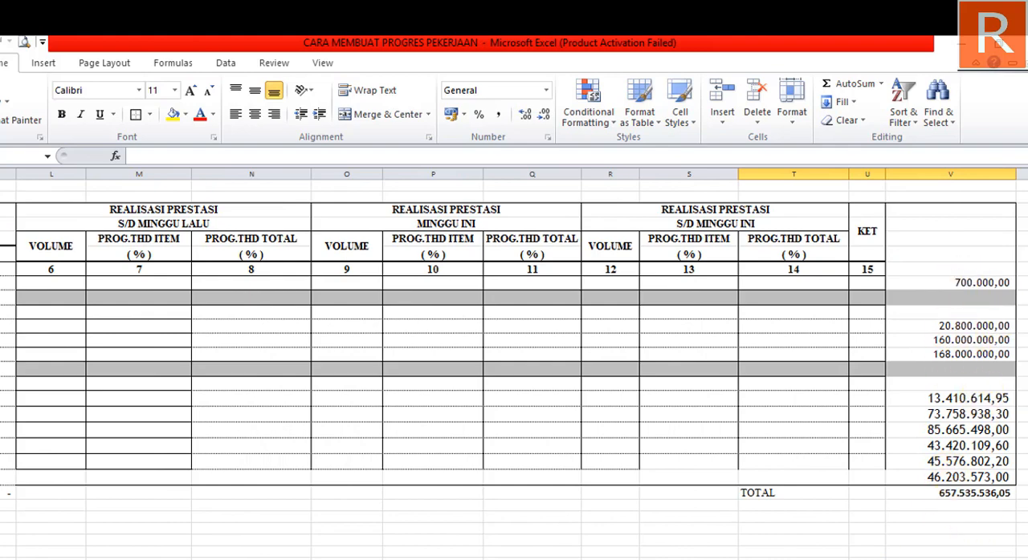
- Enter the formula =V8/V22*100 in K8 to calculate the NILAI BOBOT percentage for Pembuatan papan proyek
{"action": "scroll", "coordinate": [578, 554], "scroll_direction": "left", "scroll_amount": 3}
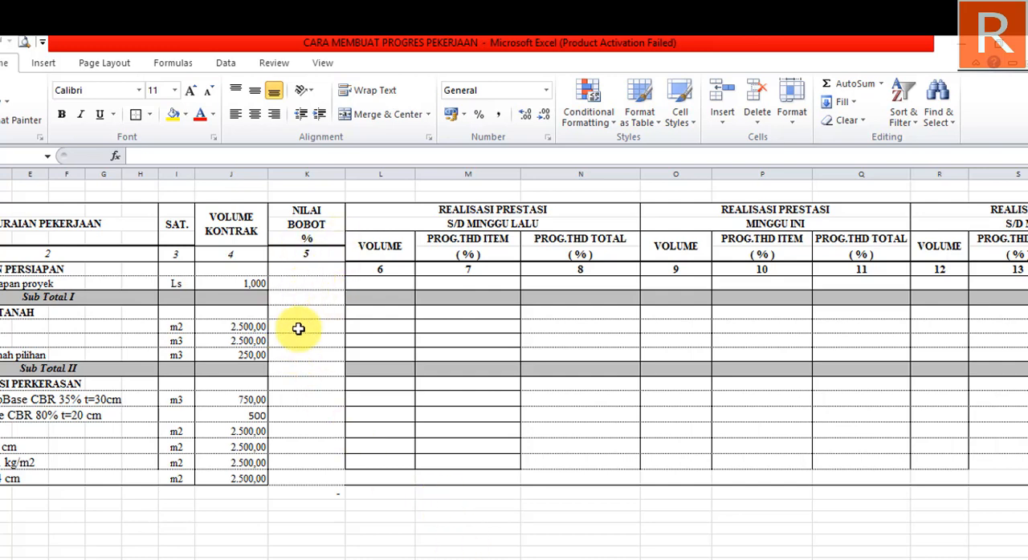
{"action": "left_click", "coordinate": [308, 283]}
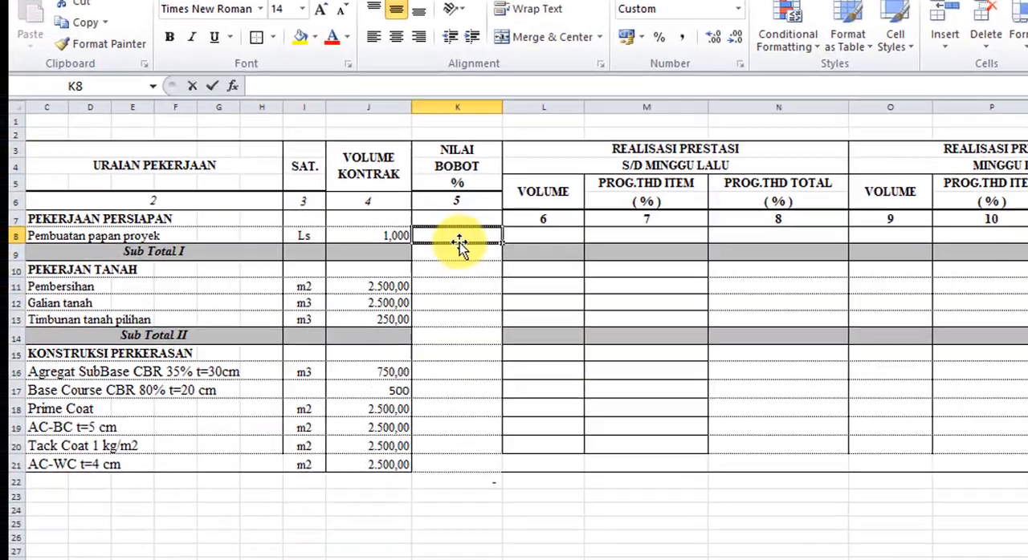
{"action": "type", "text": "="}
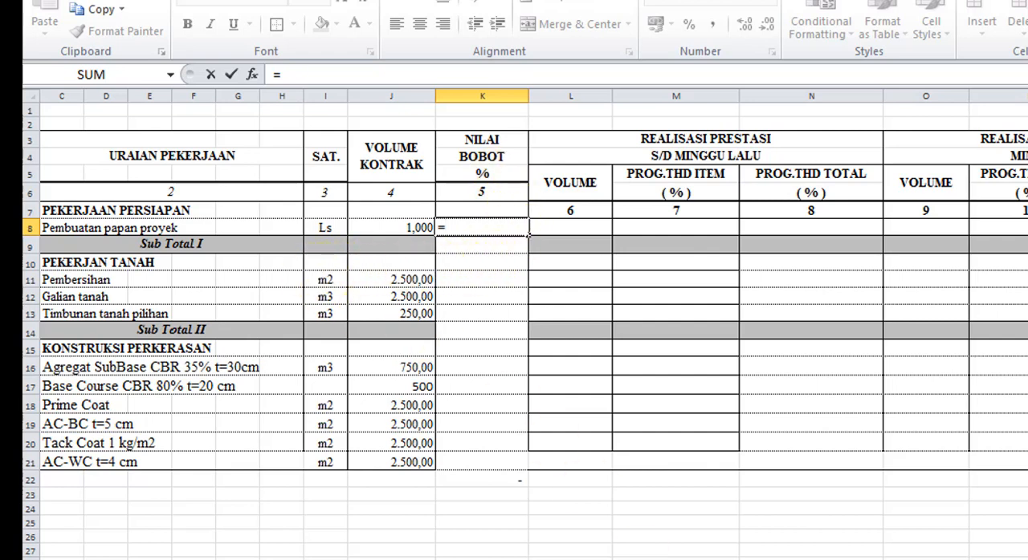
{"action": "scroll", "coordinate": [513, 321], "scroll_direction": "right", "scroll_amount": 3}
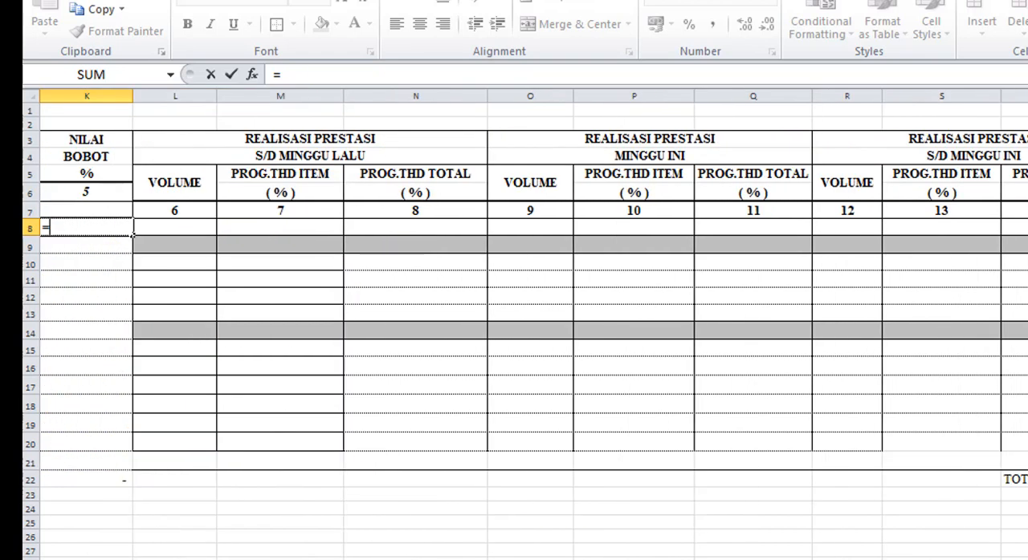
{"action": "left_click", "coordinate": [921, 234]}
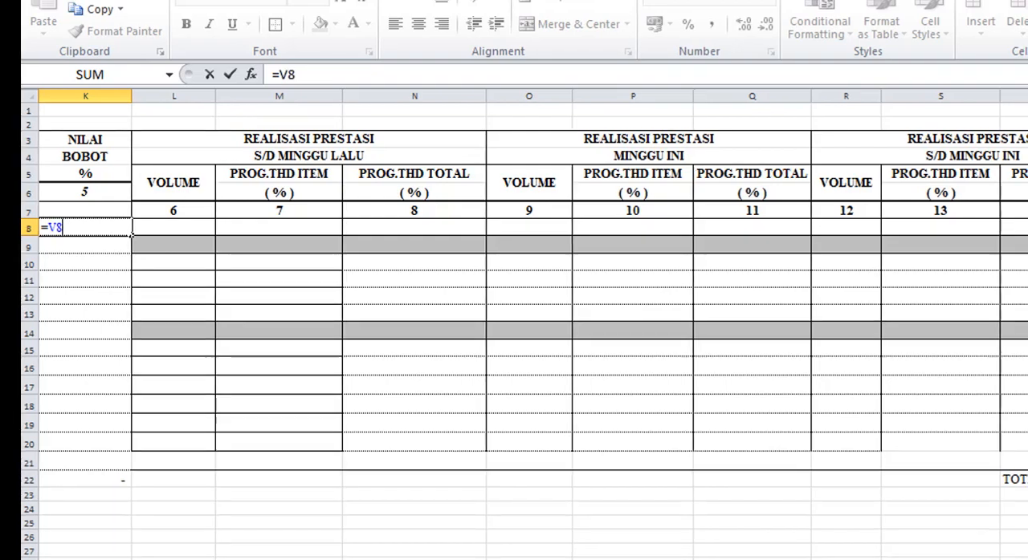
{"action": "type", "text": "/"}
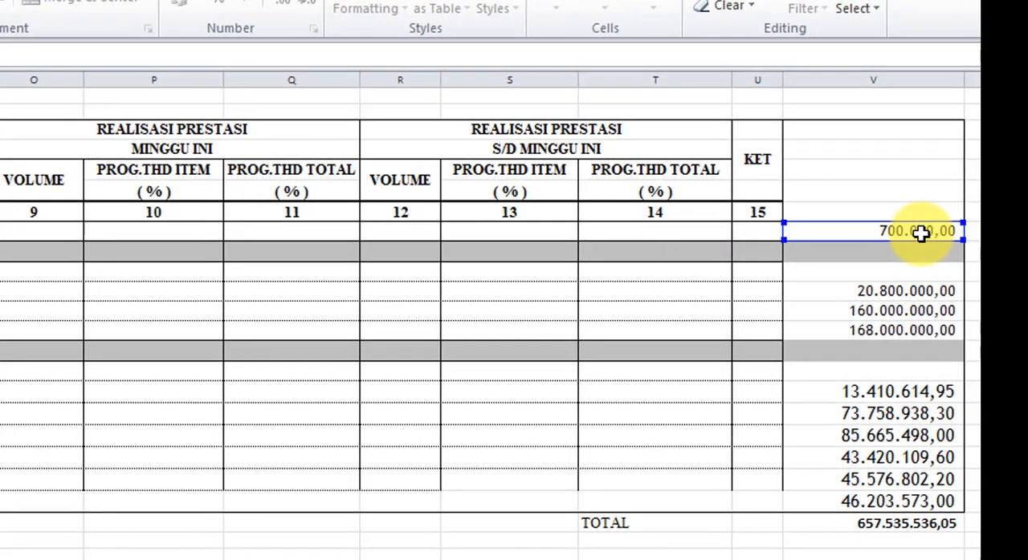
{"action": "left_click", "coordinate": [941, 522]}
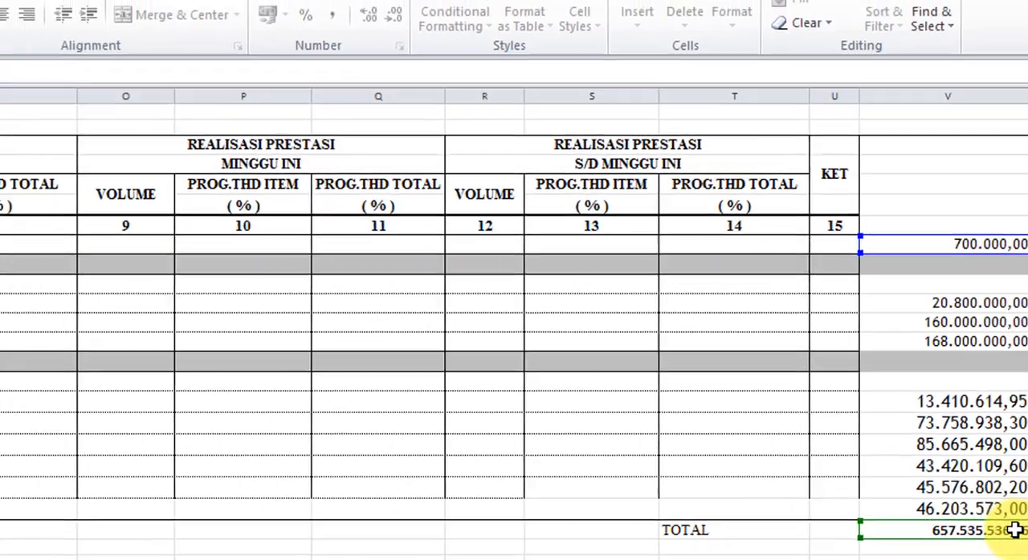
{"action": "type", "text": "*100"}
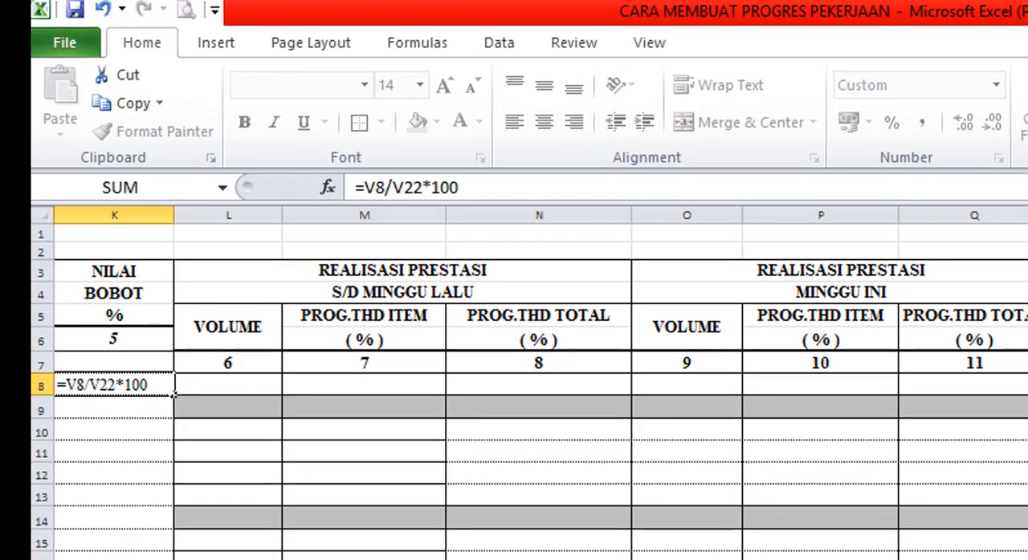
{"action": "key", "text": "Return"}
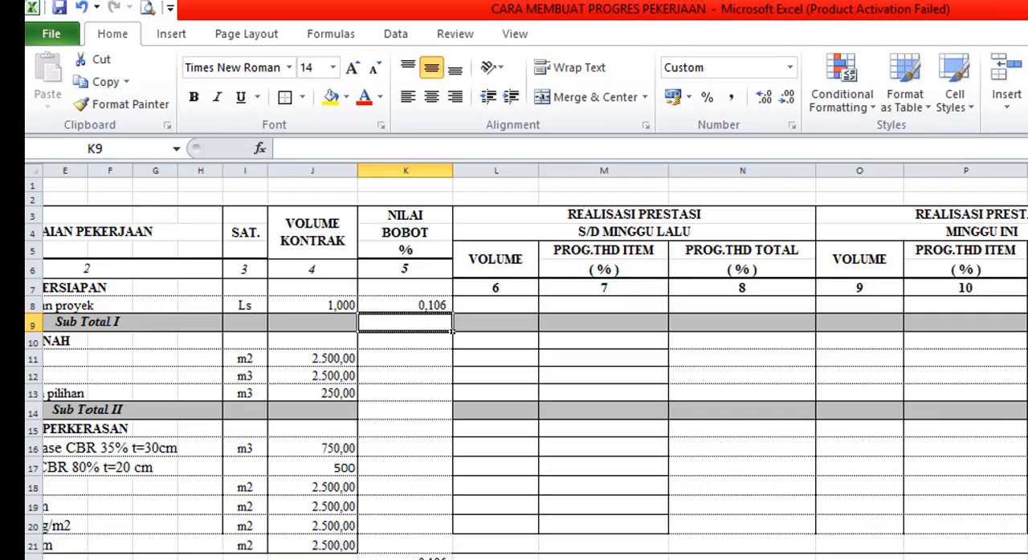
- Lock the row of the total in the K8 weight formula, making it =V8/V$22*100
{"action": "scroll", "coordinate": [560, 548], "scroll_direction": "left", "scroll_amount": 4}
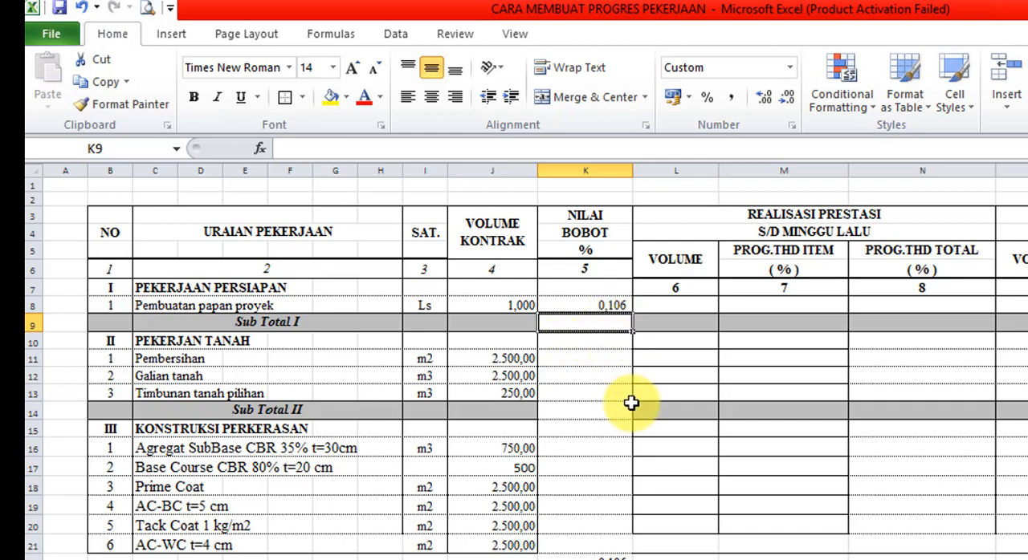
{"action": "scroll", "coordinate": [535, 362], "scroll_direction": "right", "scroll_amount": 3}
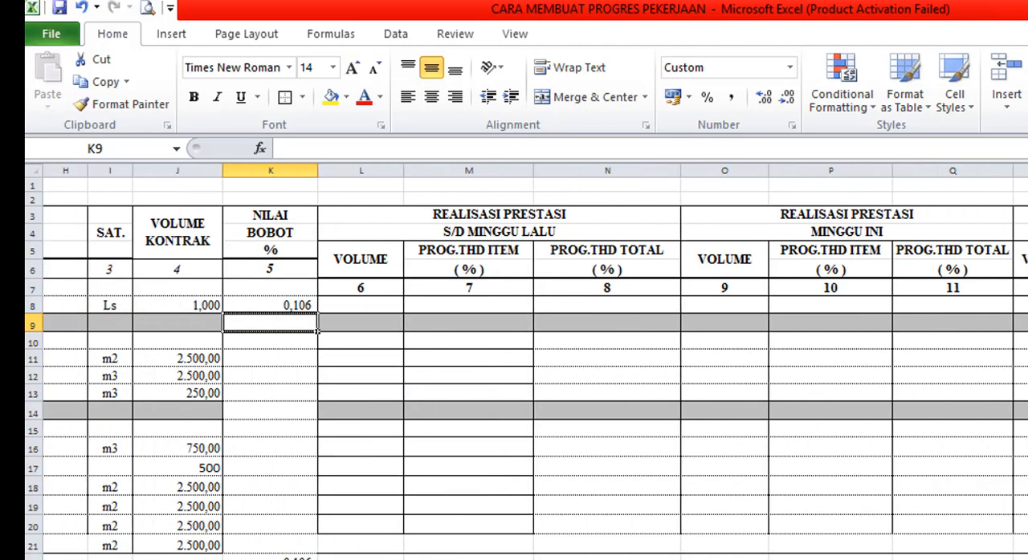
{"action": "scroll", "coordinate": [535, 362], "scroll_direction": "right", "scroll_amount": 1}
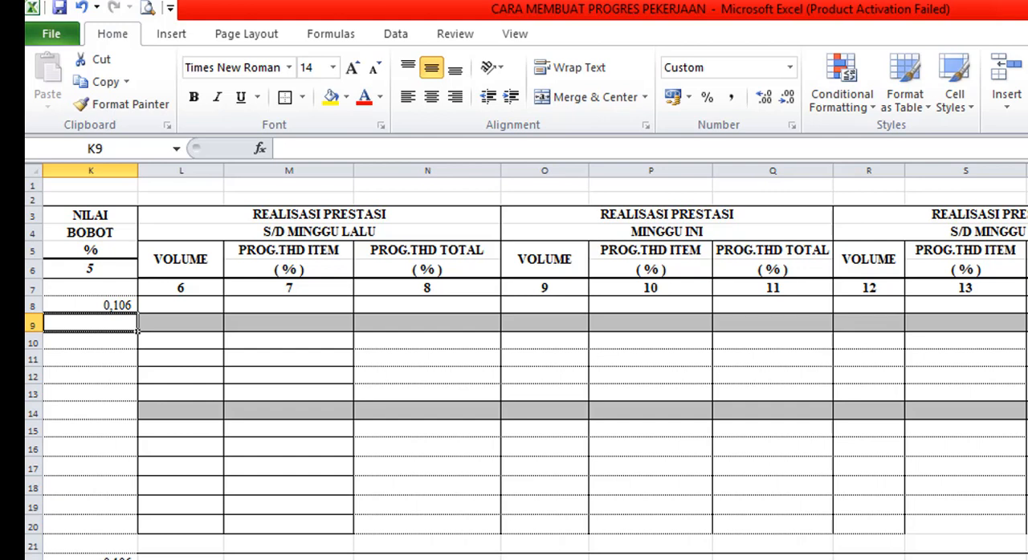
{"action": "scroll", "coordinate": [681, 429], "scroll_direction": "left", "scroll_amount": 4}
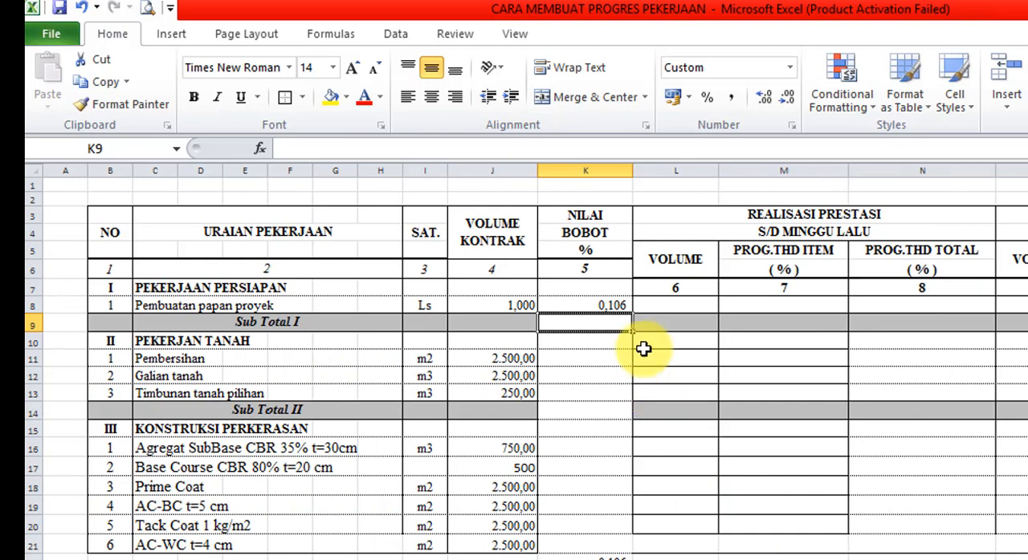
{"action": "left_click", "coordinate": [599, 301]}
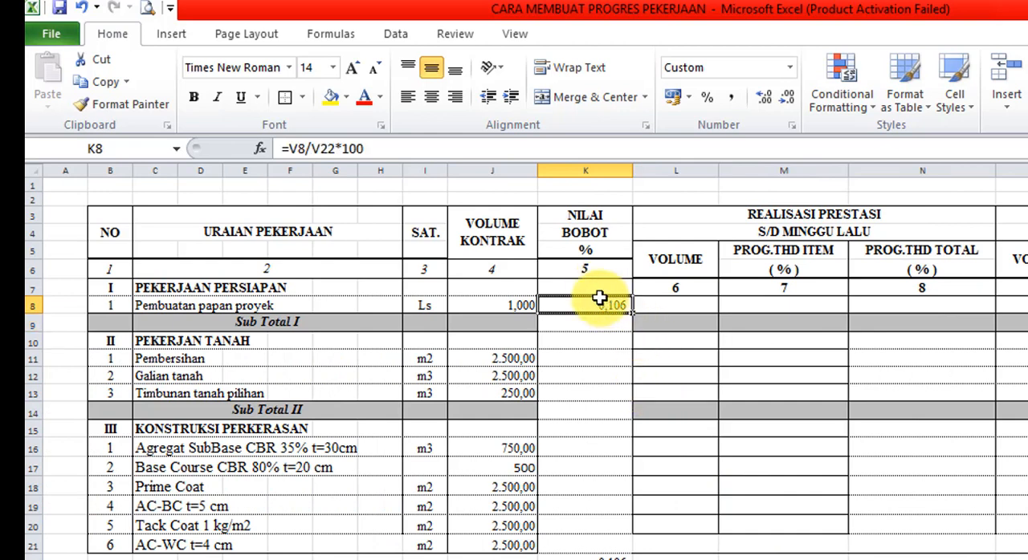
{"action": "left_click", "coordinate": [325, 151]}
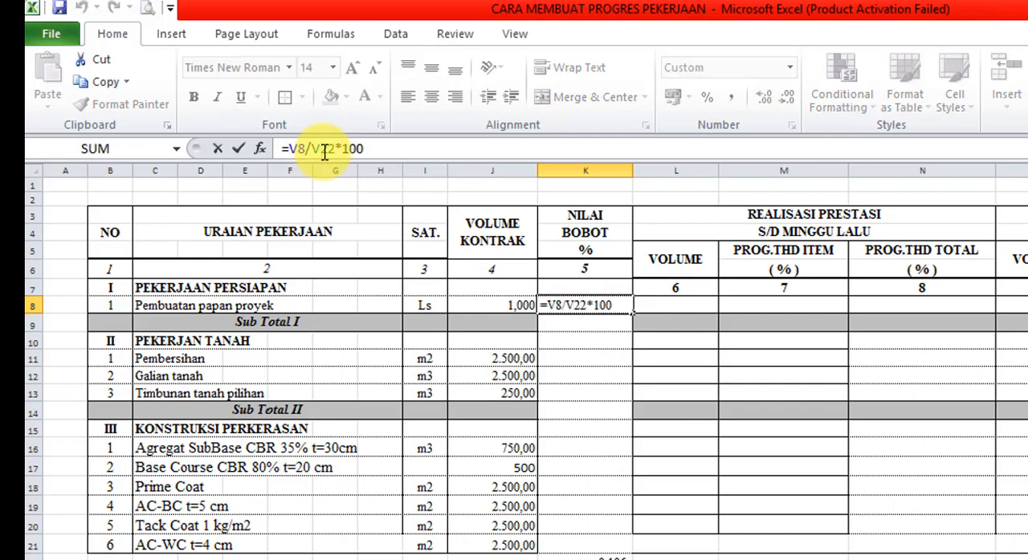
{"action": "type", "text": "$"}
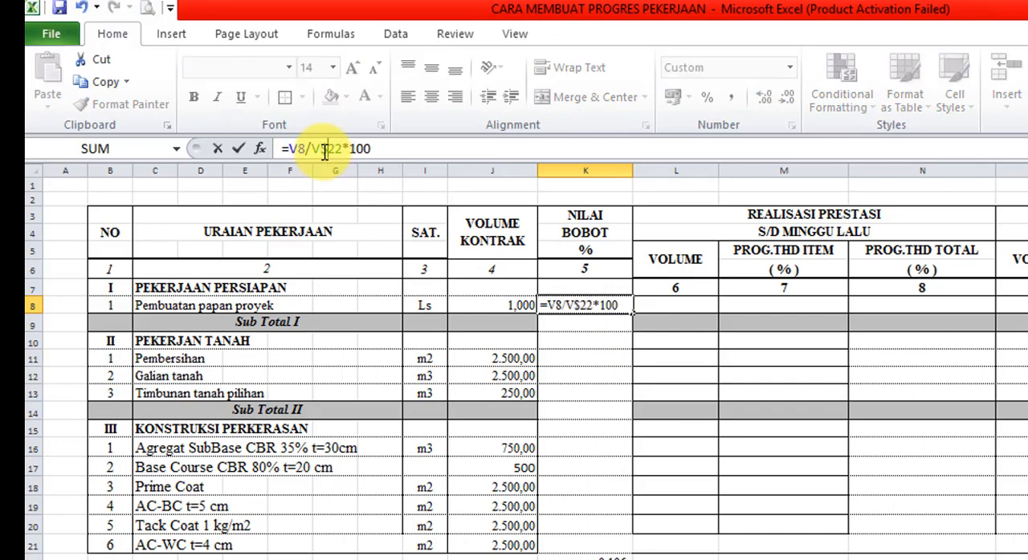
{"action": "key", "text": "Return"}
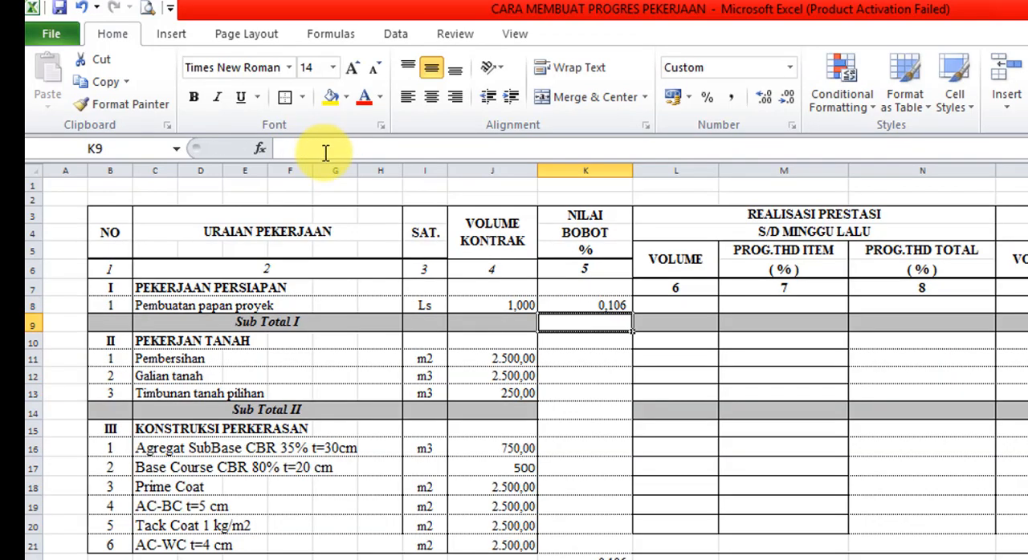
- Fill the K8 weight formula down through K21 and check the sum formula in K22
{"action": "left_click", "coordinate": [616, 304]}
{"action": "left_click_drag", "start_coordinate": [631, 315], "coordinate": [638, 547]}
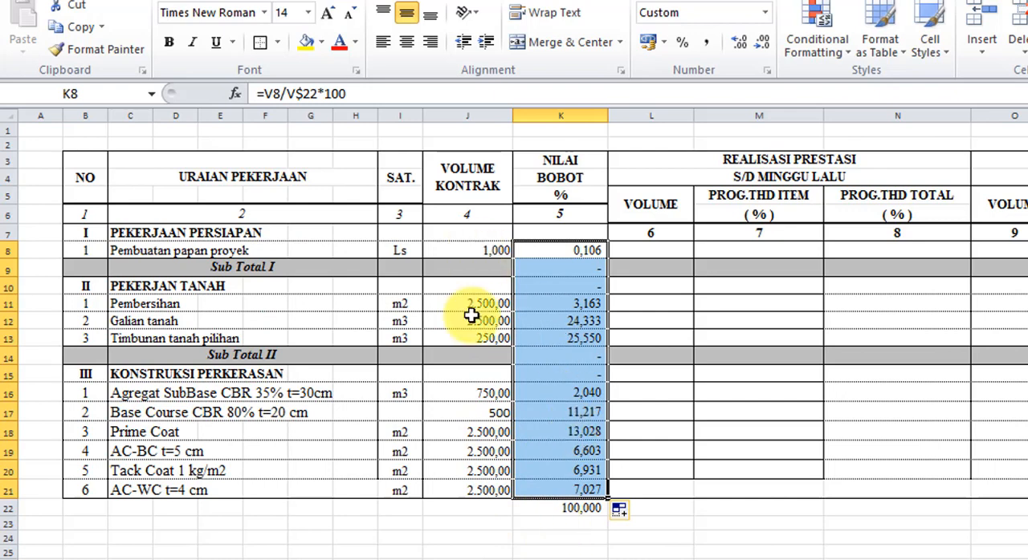
{"action": "left_click", "coordinate": [565, 506]}
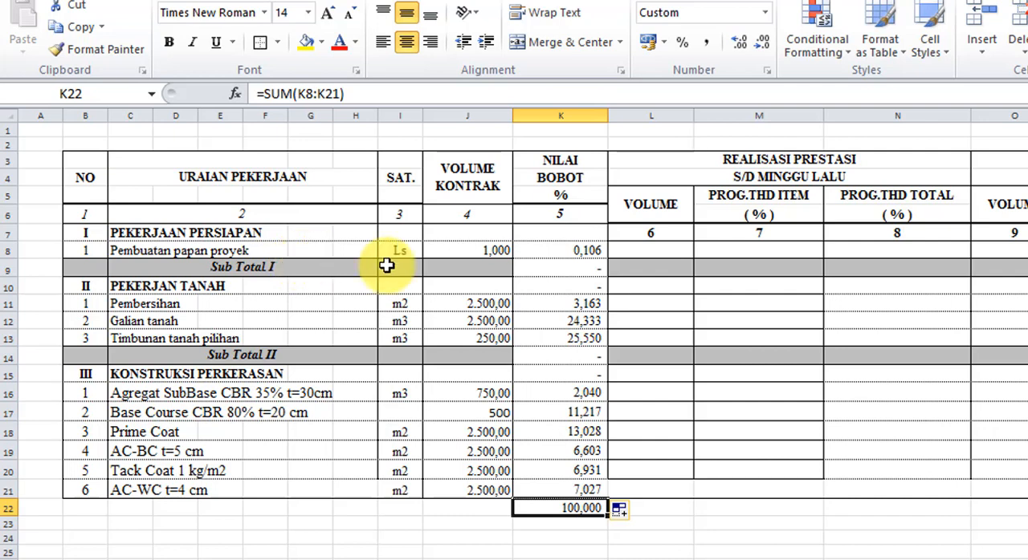
- Enter 1 in L8 as last week's realised volume for Pembuatan papan proyek
{"action": "left_click", "coordinate": [678, 256]}
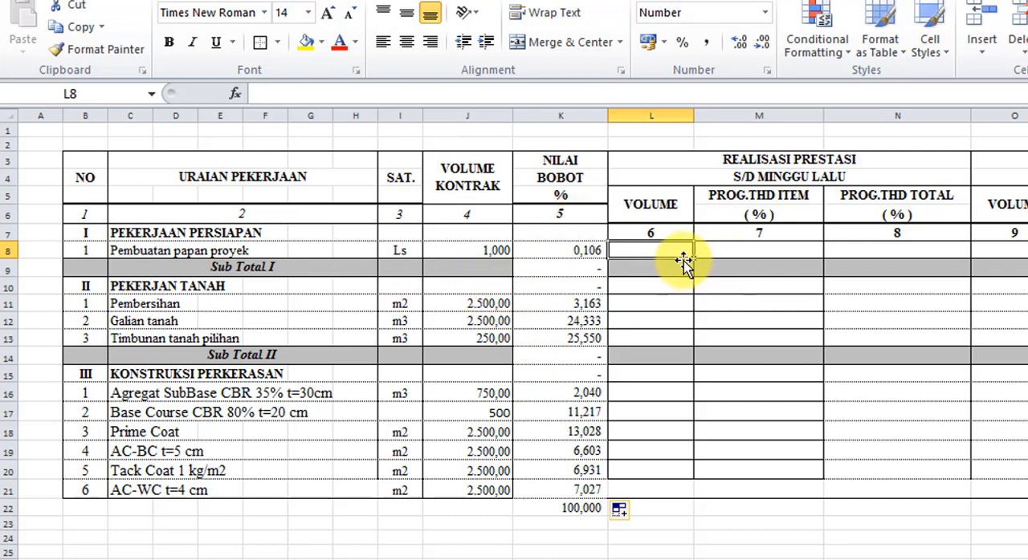
{"action": "type", "text": "1"}
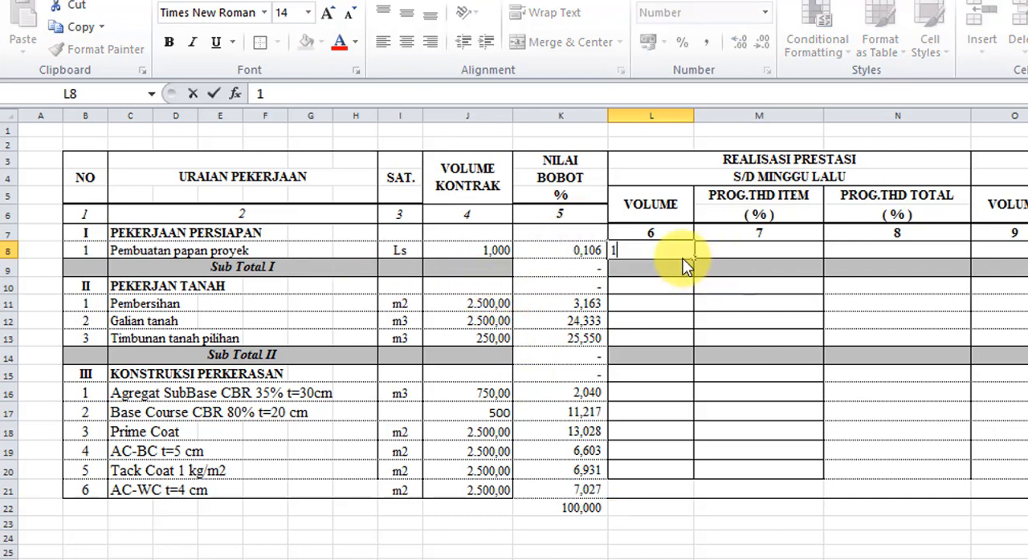
{"action": "key", "text": "Return"}
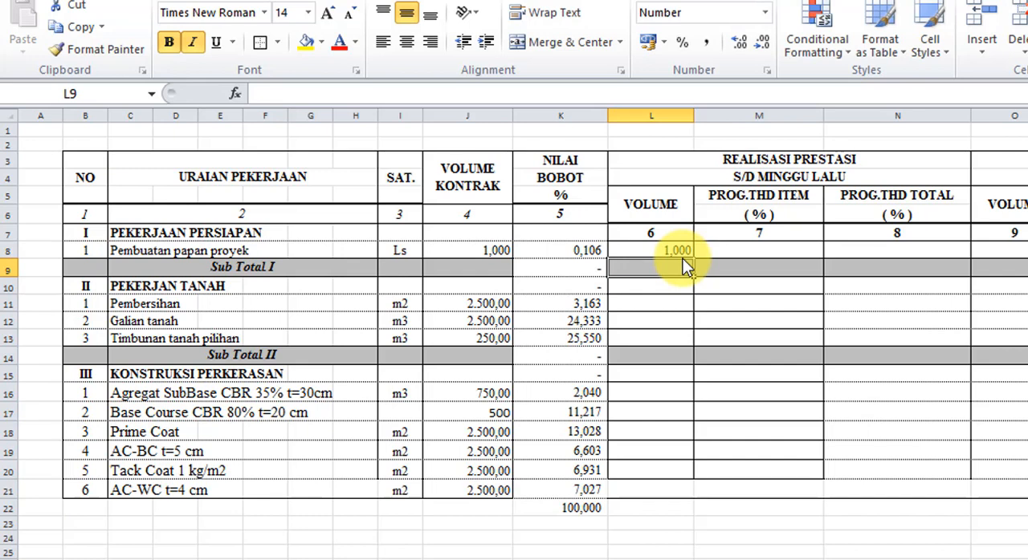
{"action": "left_click", "coordinate": [682, 258]}
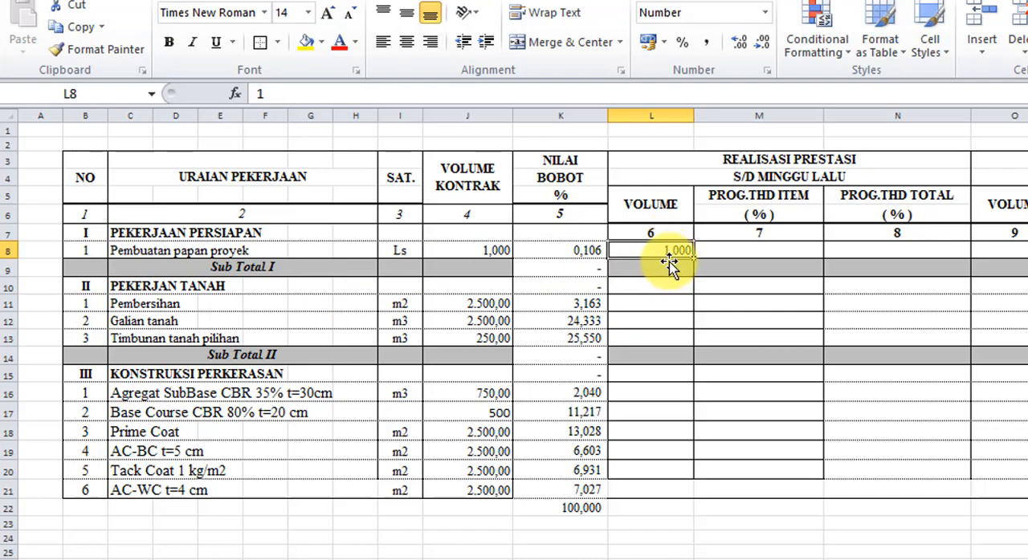
- Enter the formula =L8/J8*100 in M8 to calculate last week's PROG.THD ITEM percentage for Pembuatan papan proyek
{"action": "left_click", "coordinate": [729, 251]}
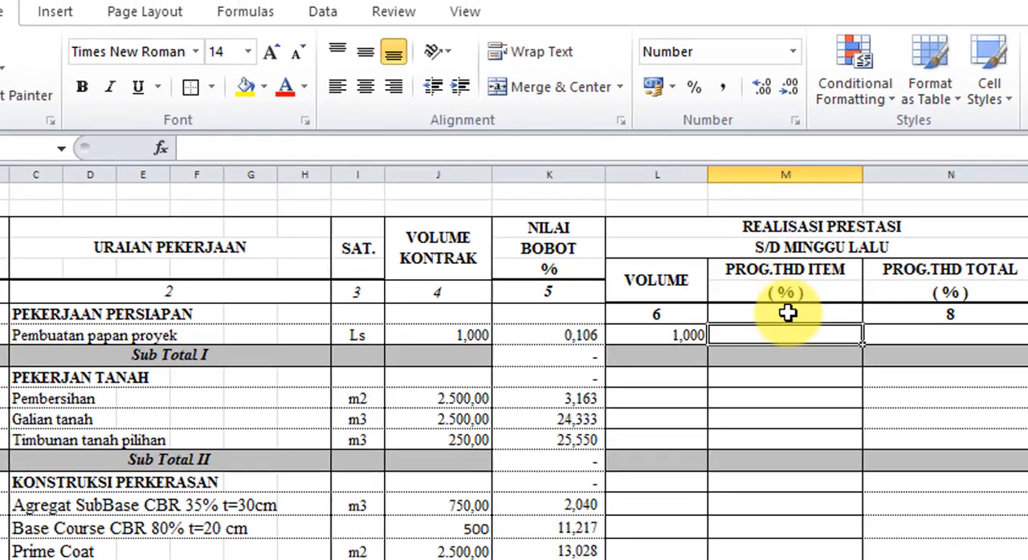
{"action": "type", "text": "="}
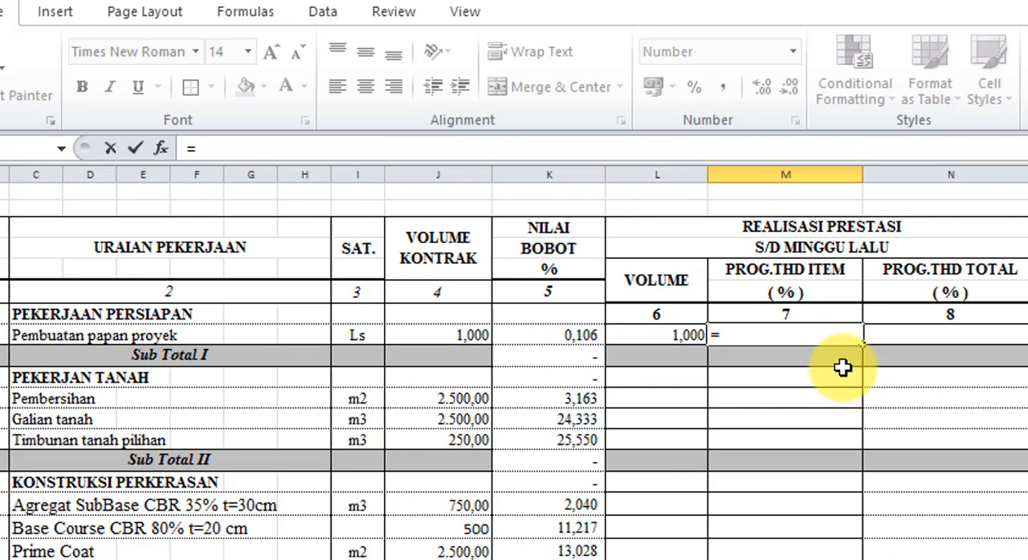
{"action": "left_click", "coordinate": [684, 335]}
{"action": "type", "text": "/"}
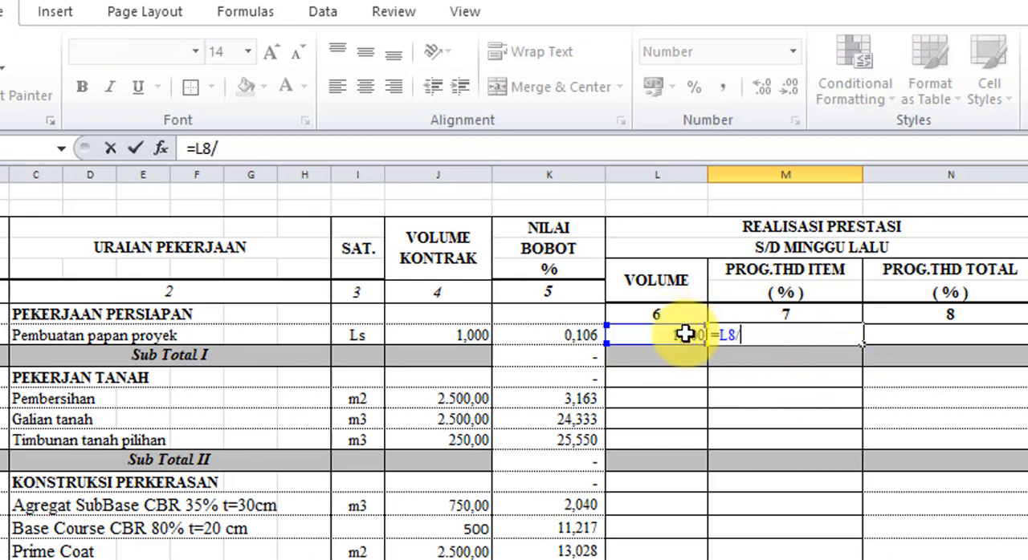
{"action": "left_click", "coordinate": [474, 335]}
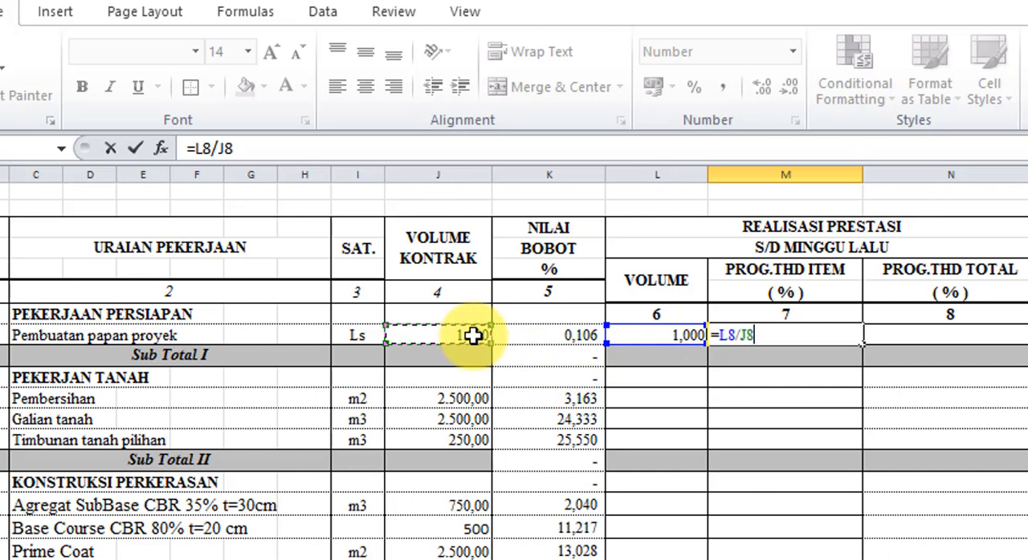
{"action": "type", "text": "*100"}
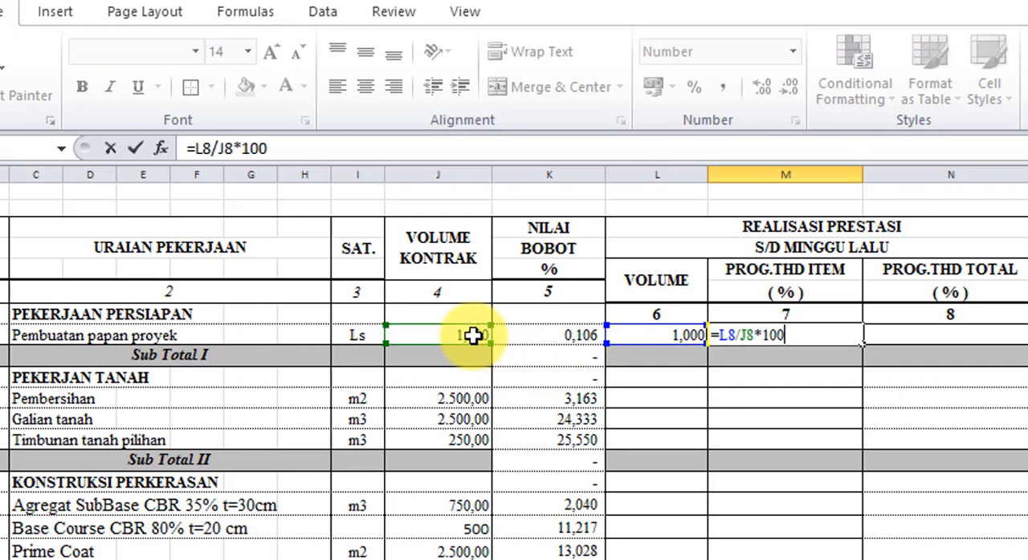
{"action": "key", "text": "Return"}
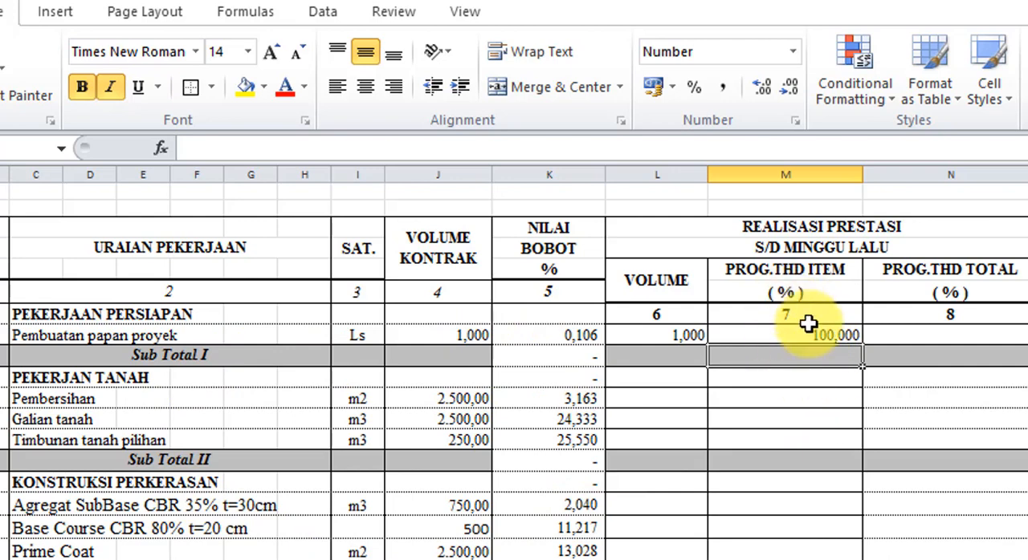
- Enter the formula =M8*K8/100 in N8 to calculate last week's PROG.THD TOTAL percentage for Pembuatan papan proyek
{"action": "left_click", "coordinate": [916, 345]}
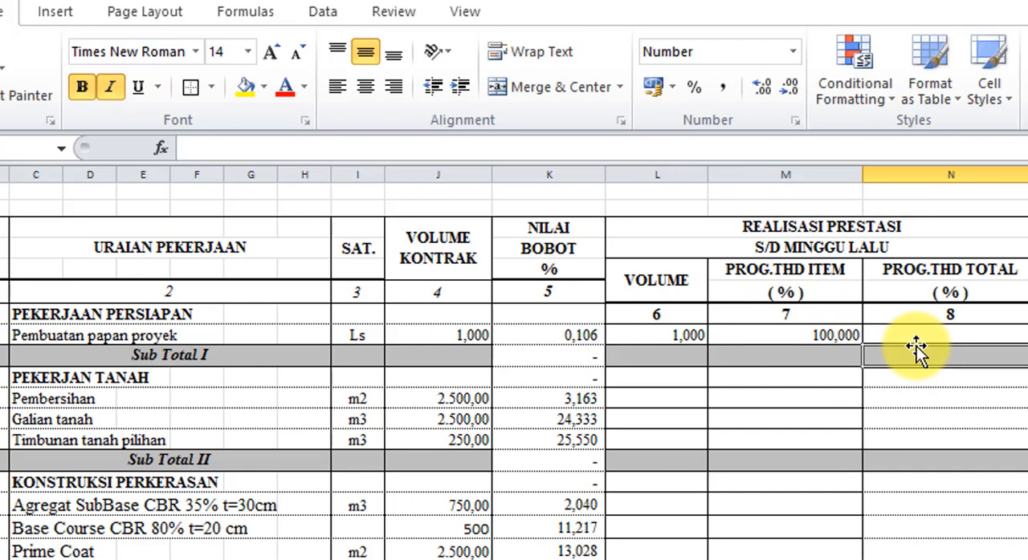
{"action": "left_click", "coordinate": [941, 335]}
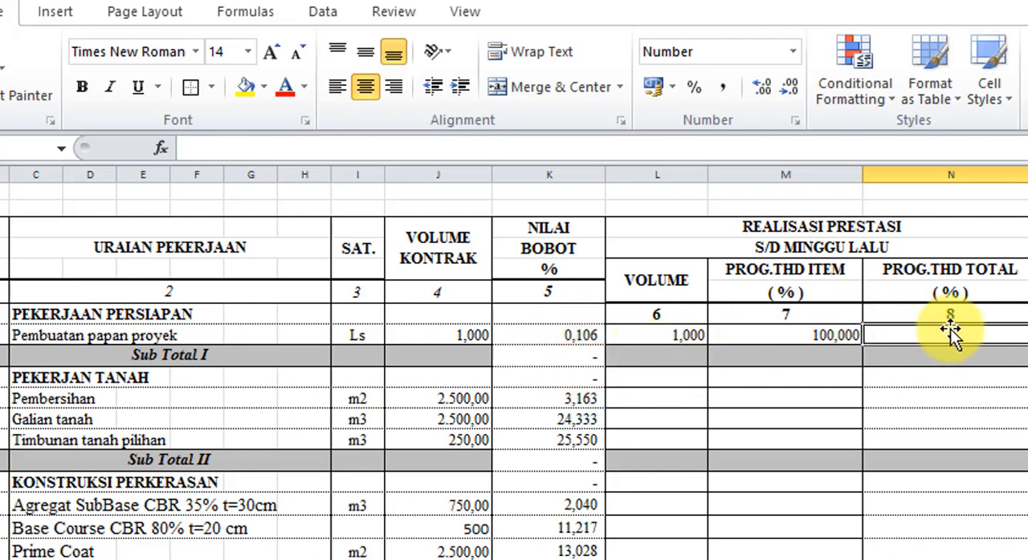
{"action": "type", "text": "="}
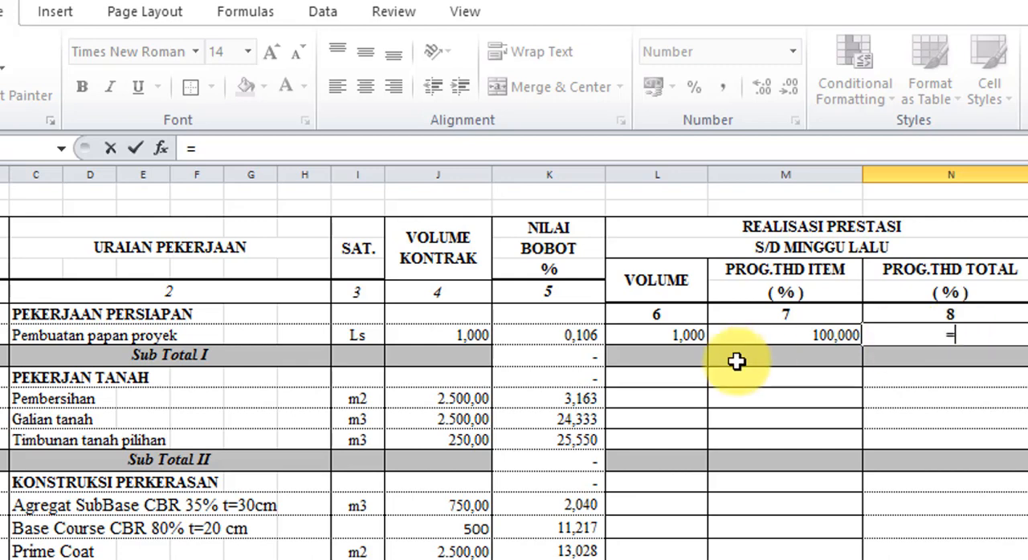
{"action": "left_click", "coordinate": [737, 331]}
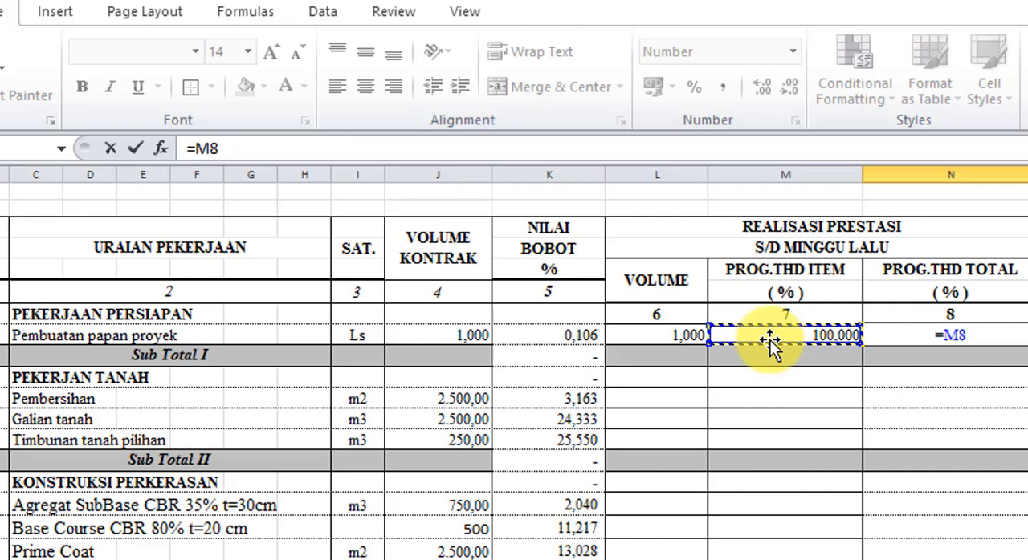
{"action": "type", "text": "*"}
{"action": "left_click", "coordinate": [583, 337]}
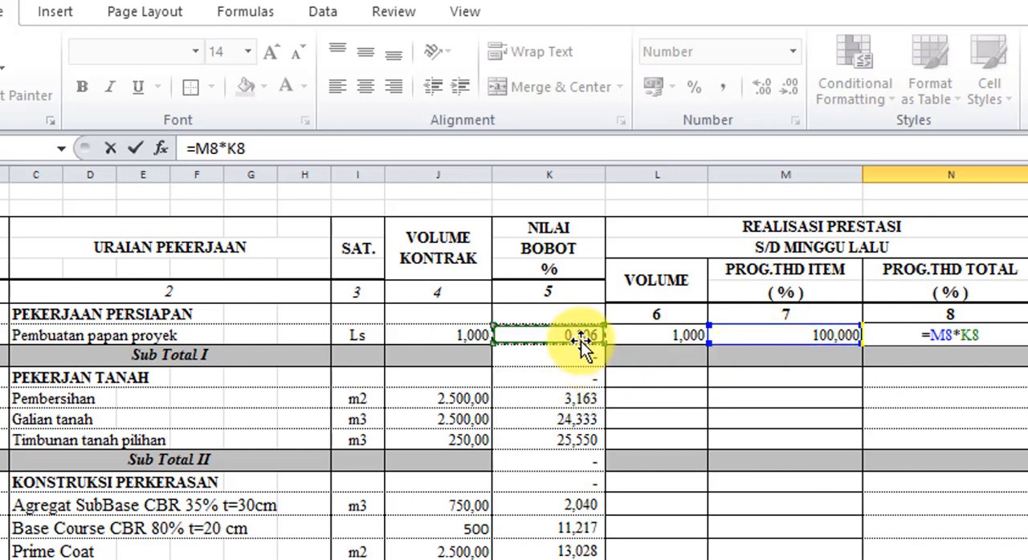
{"action": "type", "text": "/1"}
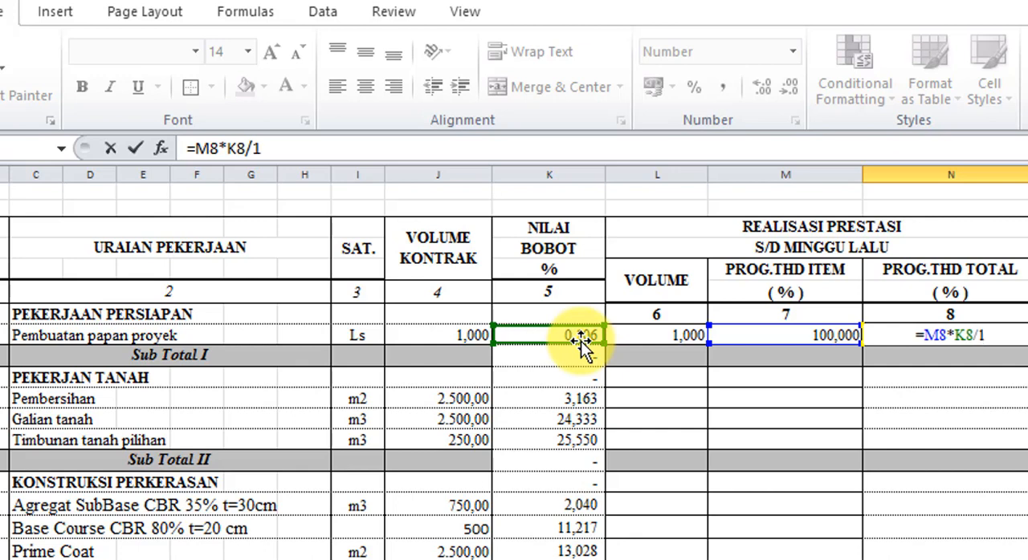
{"action": "type", "text": "00"}
{"action": "key", "text": "Return"}
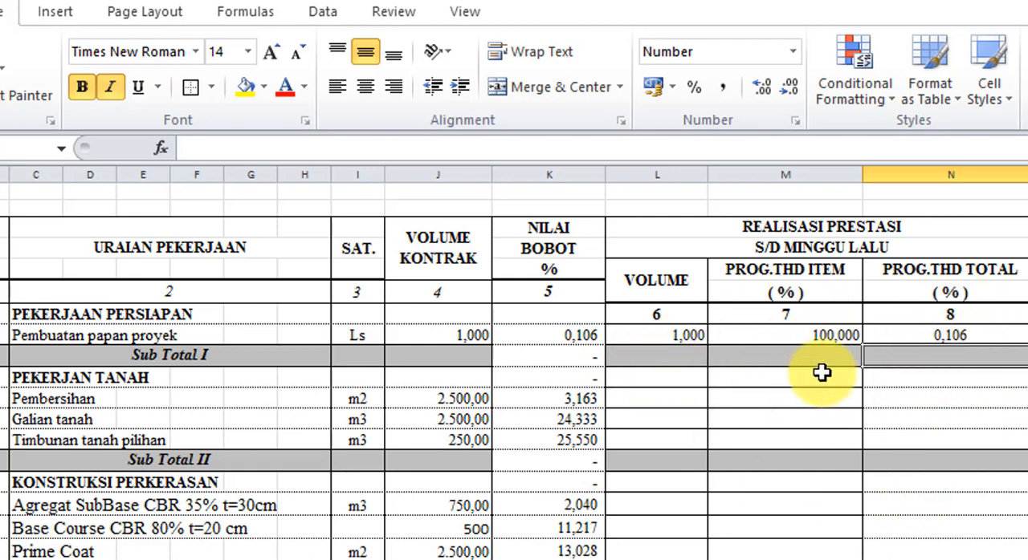
- Enter 0 in O8, P8 and Q8 as the MINGGU INI volume, item progress and total progress of Pembuatan papan proyek
{"action": "scroll", "coordinate": [513, 361], "scroll_direction": "right", "scroll_amount": 3}
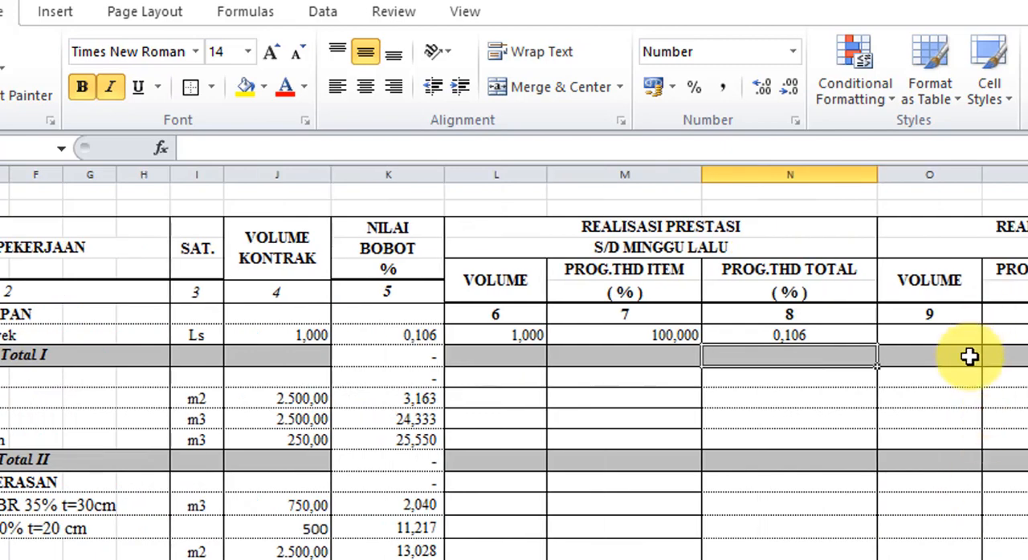
{"action": "left_click", "coordinate": [930, 335]}
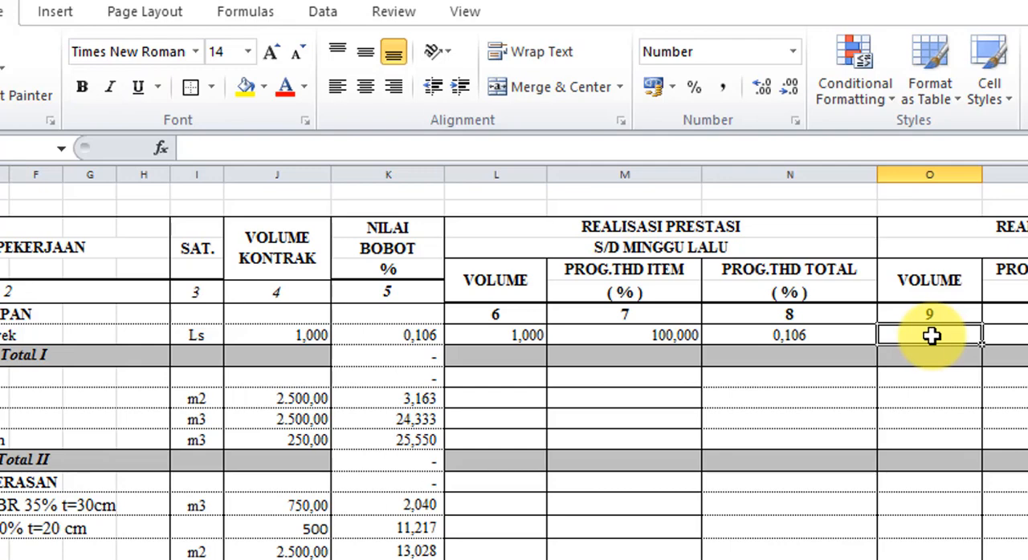
{"action": "type", "text": "0"}
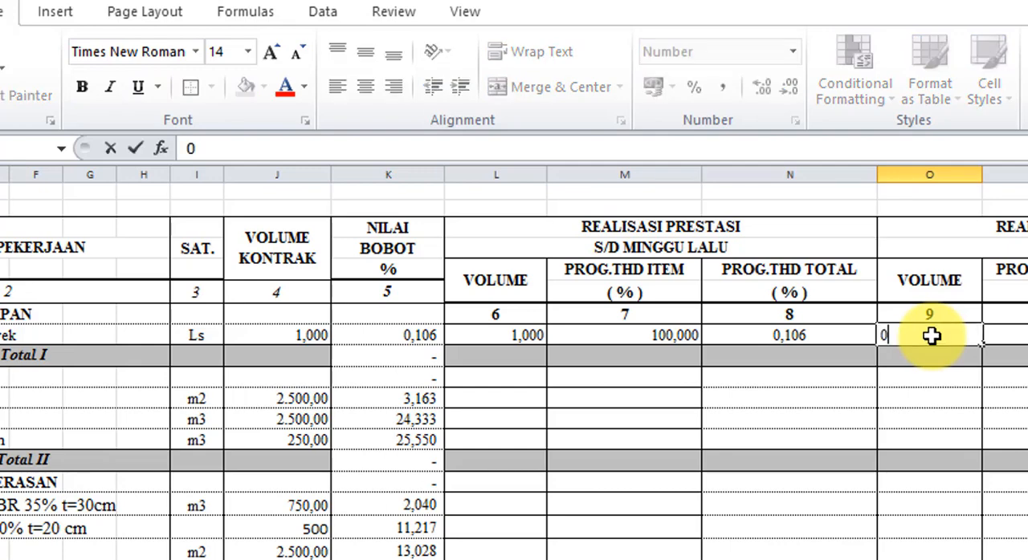
{"action": "key", "text": "Return"}
{"action": "key", "text": "Up"}
{"action": "key", "text": "Right"}
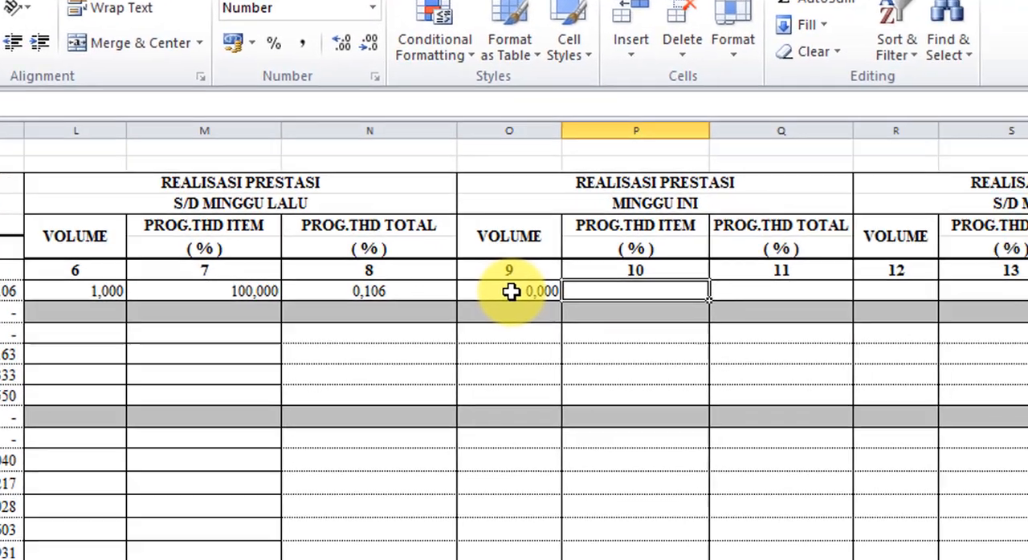
{"action": "type", "text": "0"}
{"action": "key", "text": "Return"}
{"action": "key", "text": "Up"}
{"action": "key", "text": "Right"}
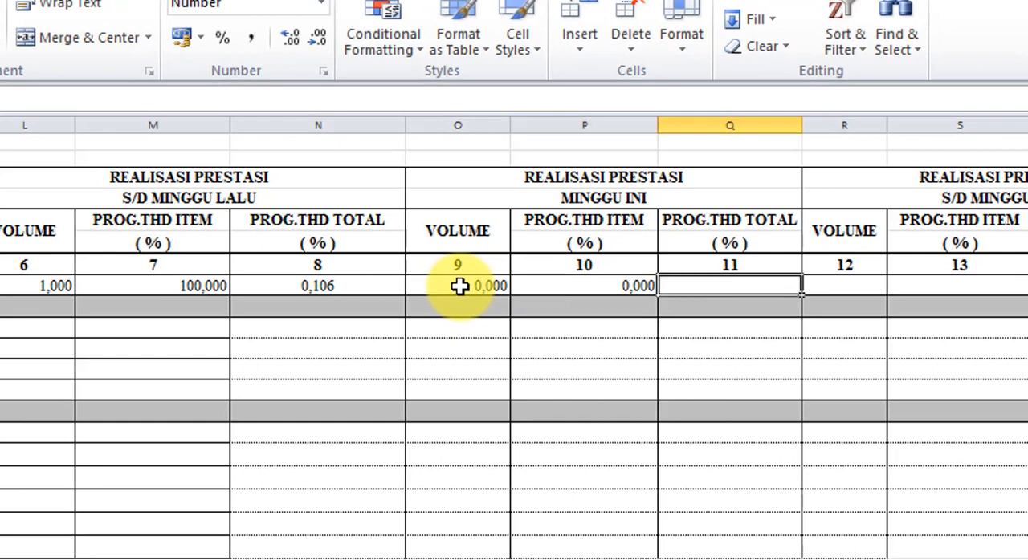
{"action": "type", "text": "0"}
{"action": "key", "text": "Return"}
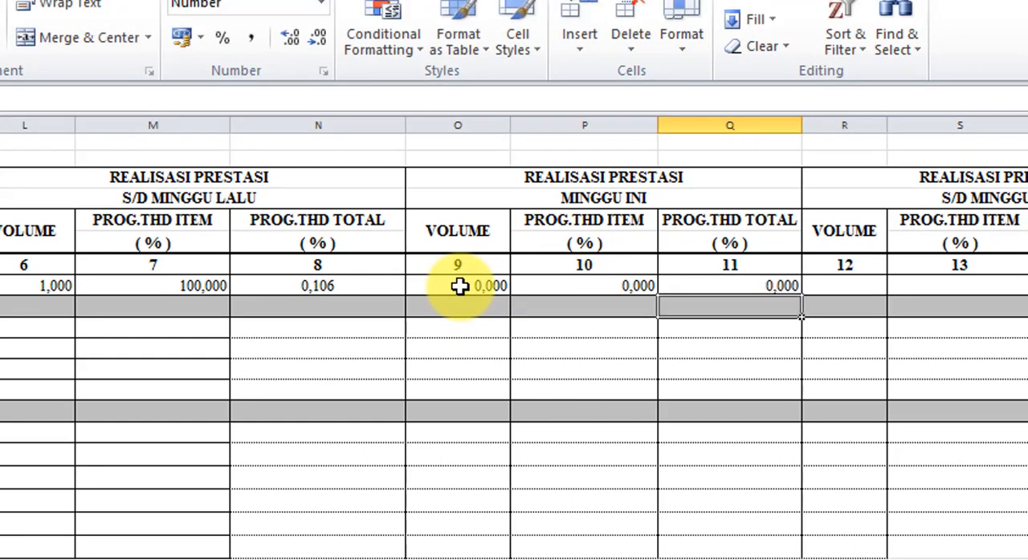
- Enter the formula =L8+O8 in R8 to add up the realised volume under S/D MINGGU INI
{"action": "key", "text": "Up"}
{"action": "key", "text": "Right"}
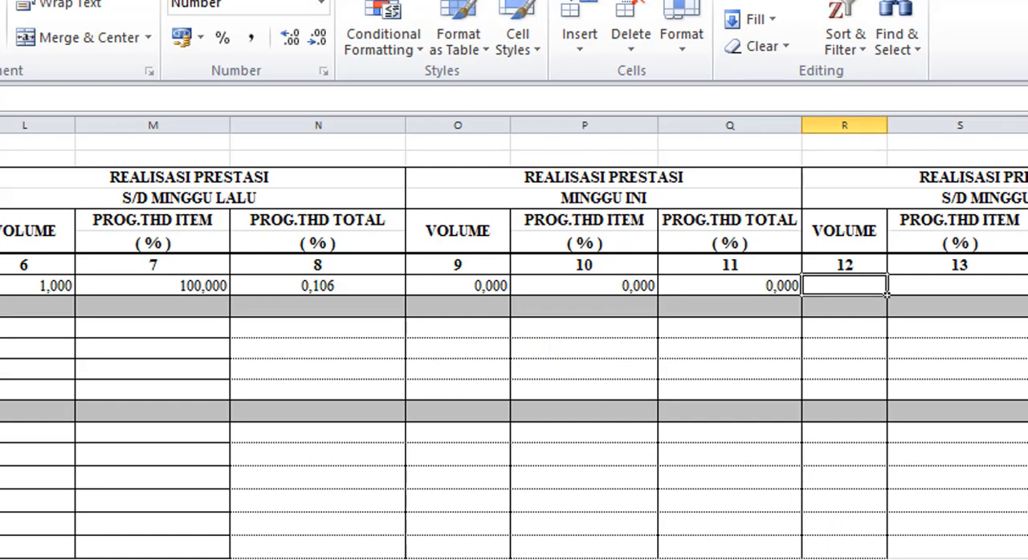
{"action": "scroll", "coordinate": [514, 337], "scroll_direction": "right", "scroll_amount": 2}
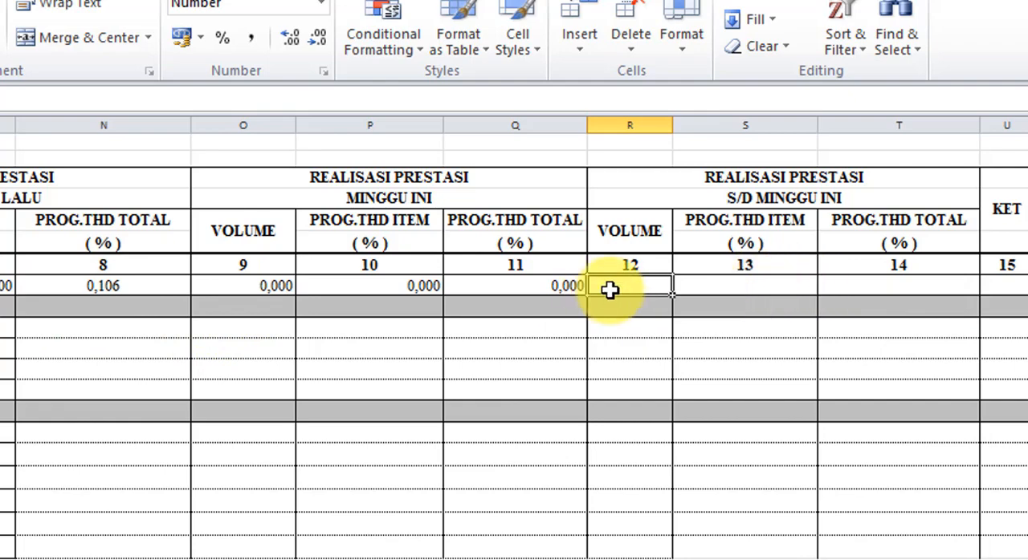
{"action": "type", "text": "="}
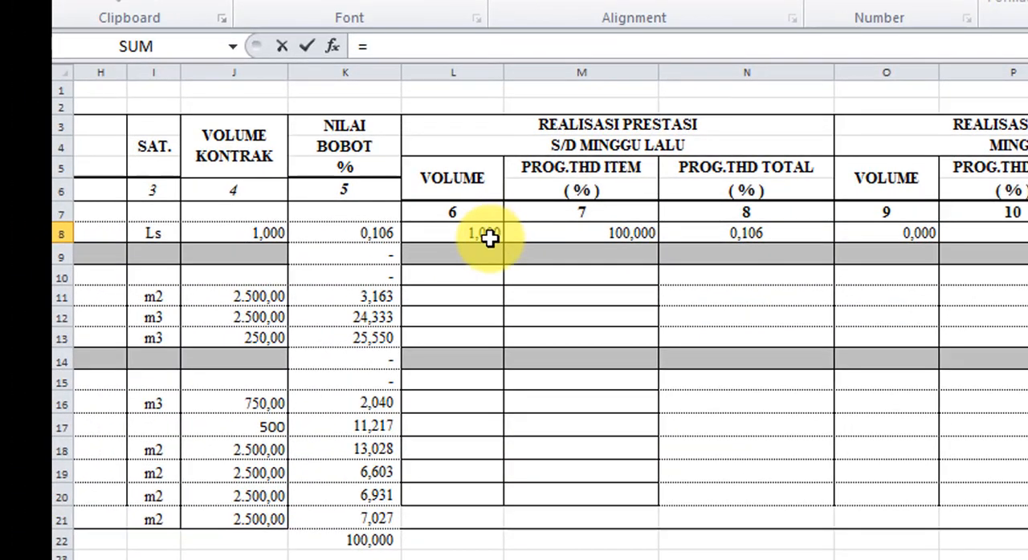
{"action": "left_click", "coordinate": [208, 258]}
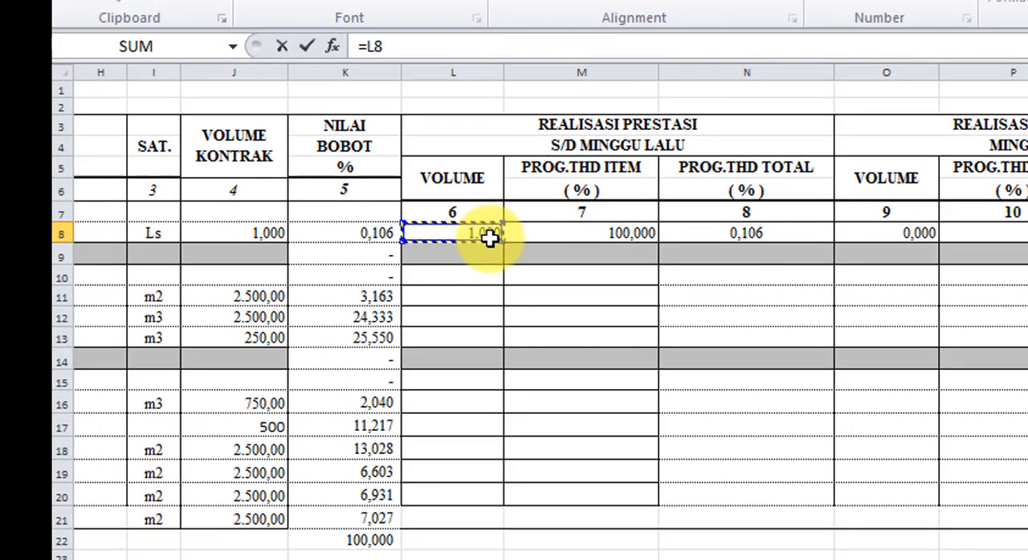
{"action": "type", "text": "+"}
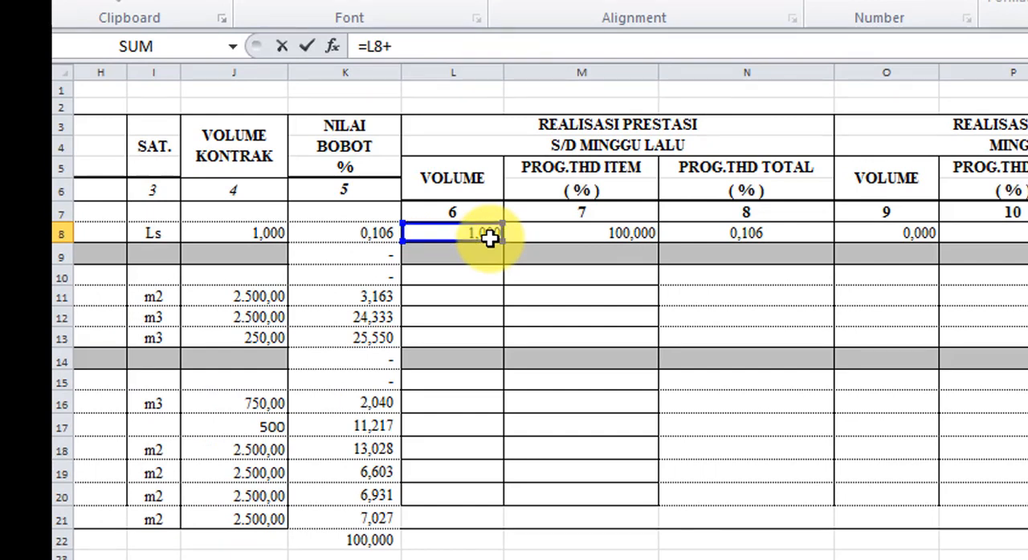
{"action": "left_click", "coordinate": [913, 236]}
{"action": "key", "text": "Return"}
{"action": "key", "text": "Up"}
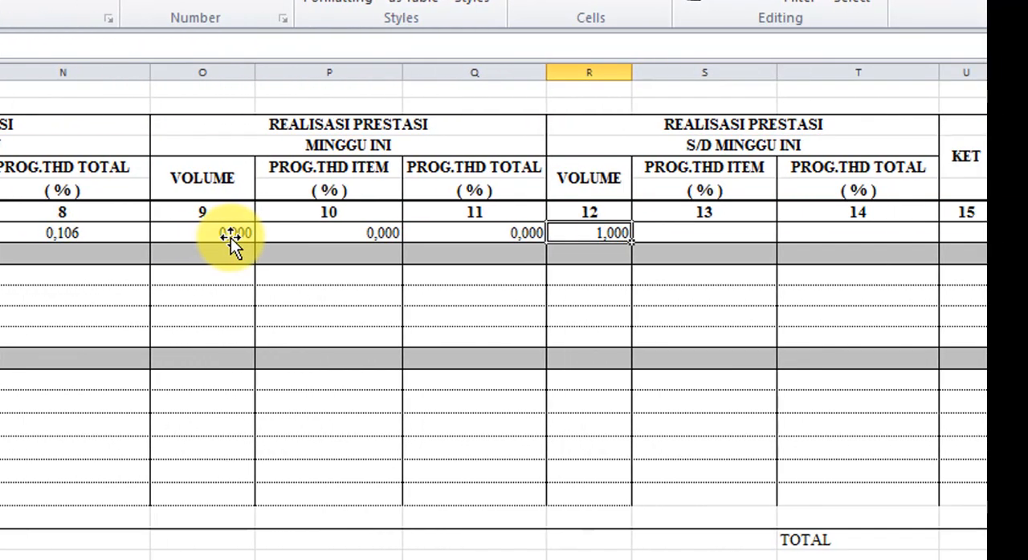
- Enter the formula =M8+P8 in S8 to add up the PROG.THD ITEM percentages under S/D MINGGU INI
{"action": "left_click", "coordinate": [713, 233]}
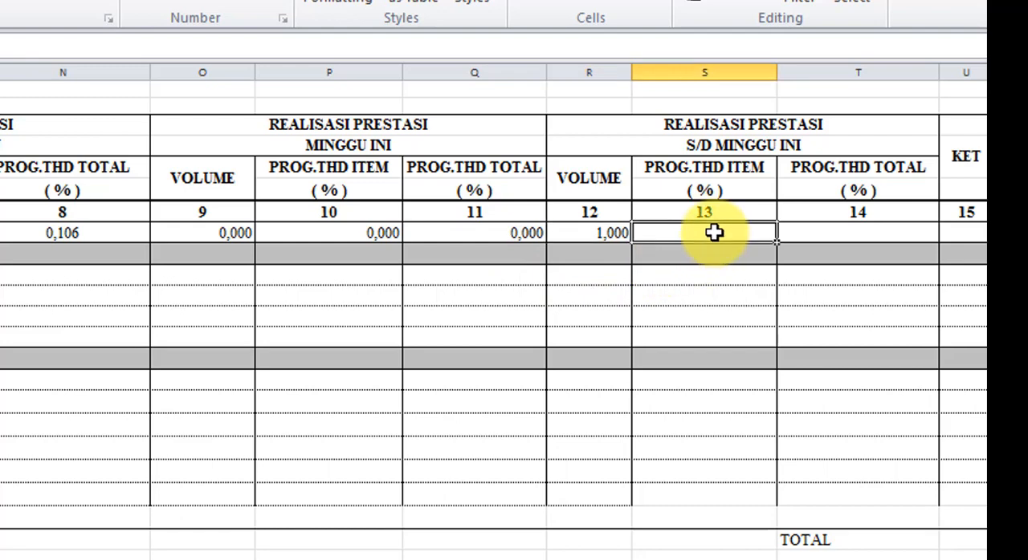
{"action": "type", "text": "="}
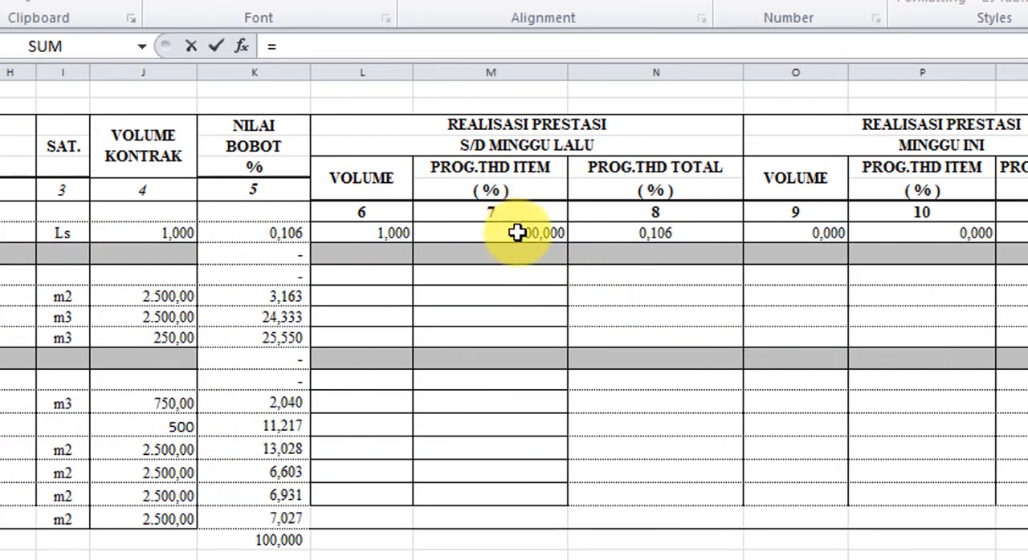
{"action": "left_click", "coordinate": [521, 233]}
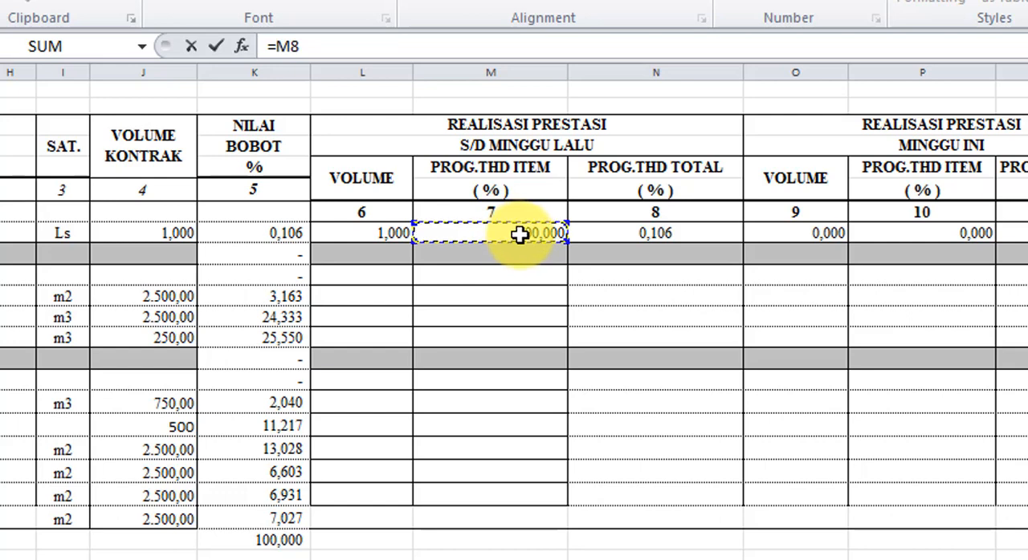
{"action": "type", "text": "+"}
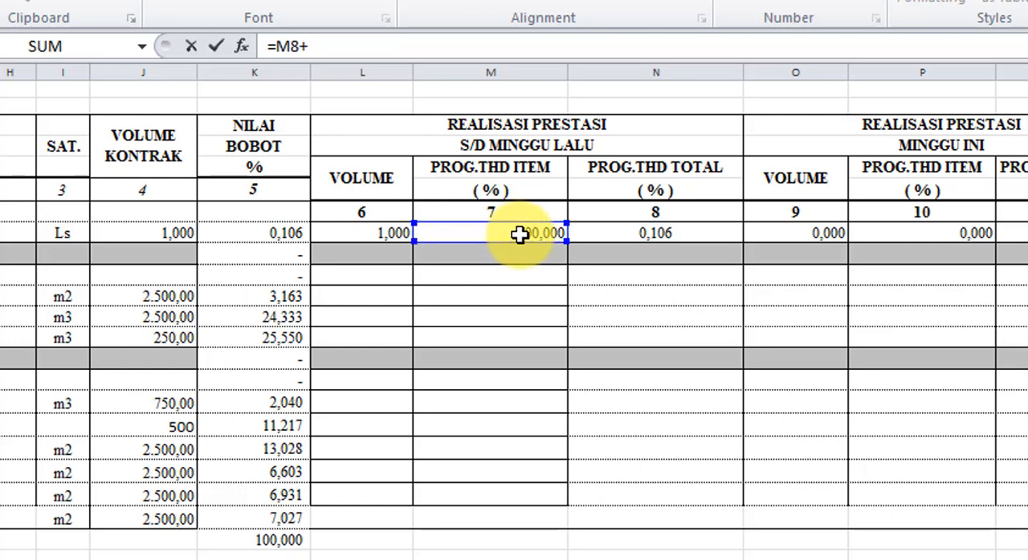
{"action": "left_click", "coordinate": [946, 240]}
{"action": "key", "text": "Return"}
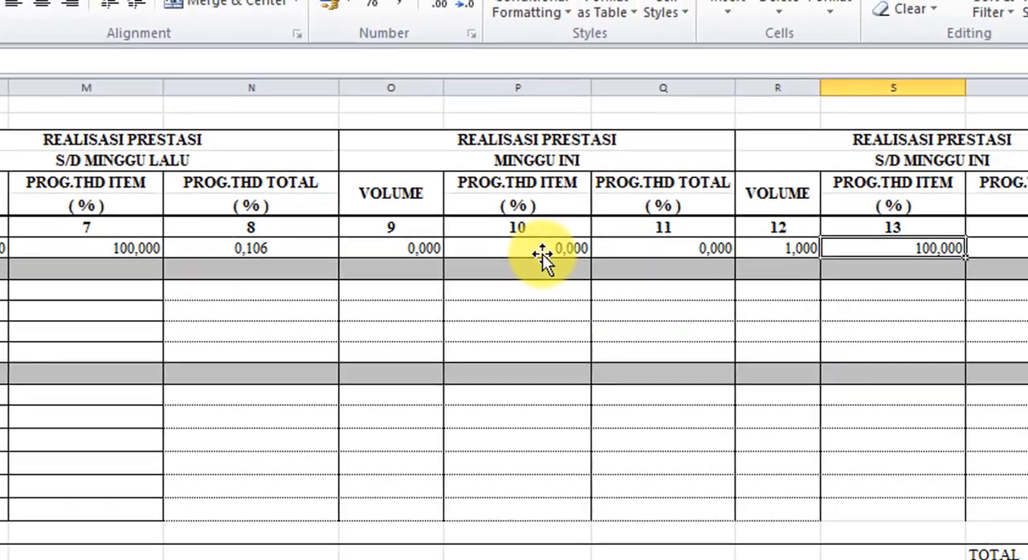
- Enter the formula =N8+Q8 in T8 to add up the PROG.THD TOTAL percentages under S/D MINGGU INI
{"action": "key", "text": "Right"}
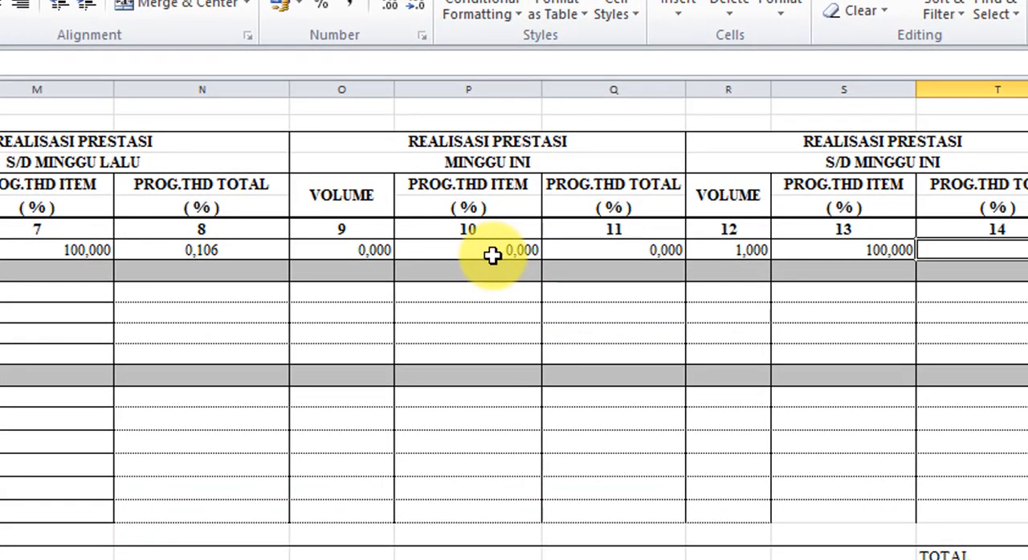
{"action": "type", "text": "="}
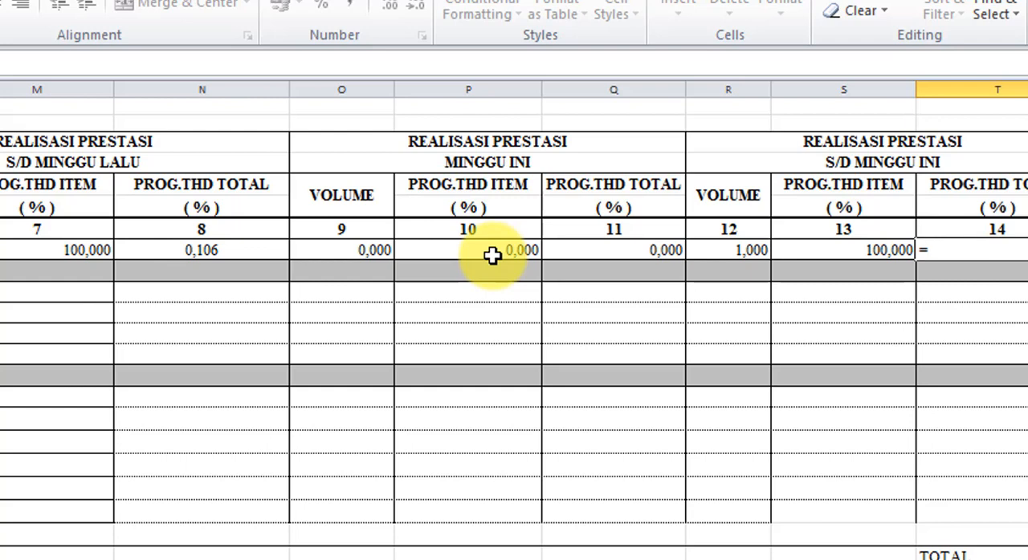
{"action": "left_click", "coordinate": [228, 255]}
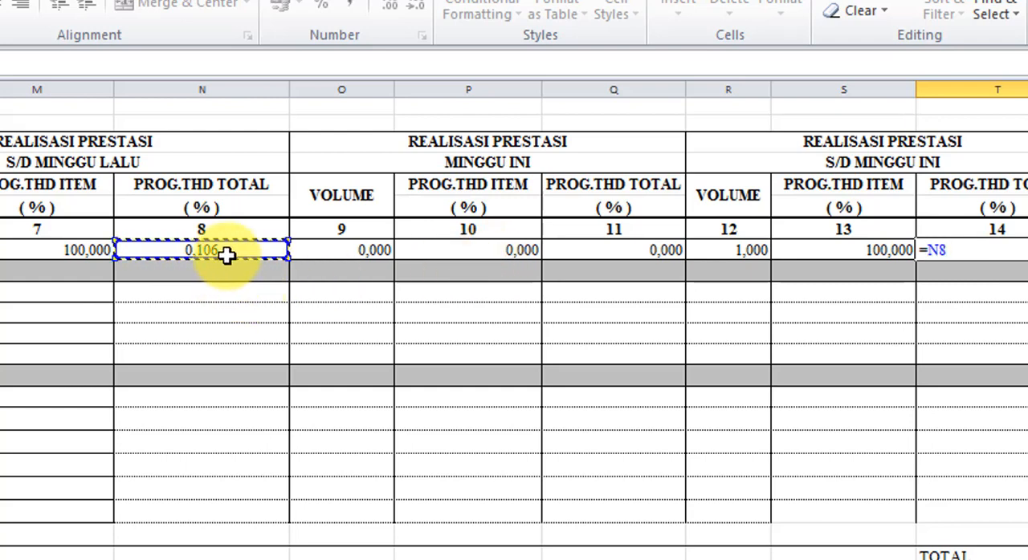
{"action": "type", "text": "+"}
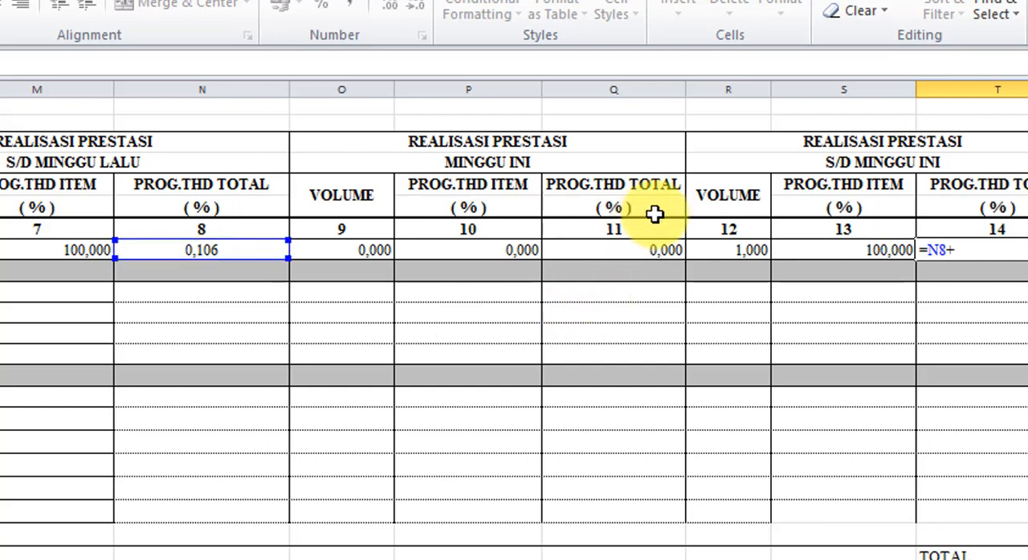
{"action": "left_click", "coordinate": [663, 251]}
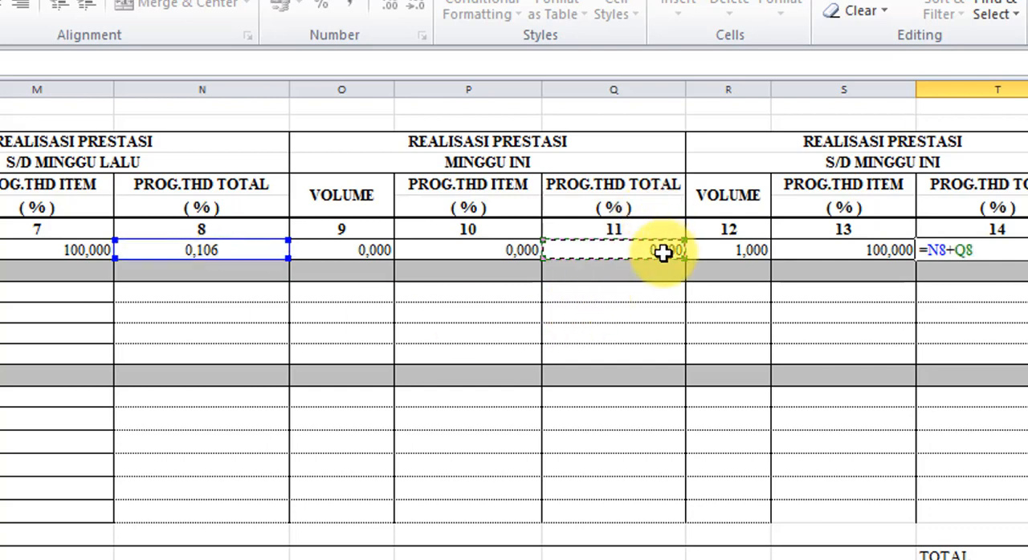
{"action": "key", "text": "Return"}
{"action": "key", "text": "Up"}
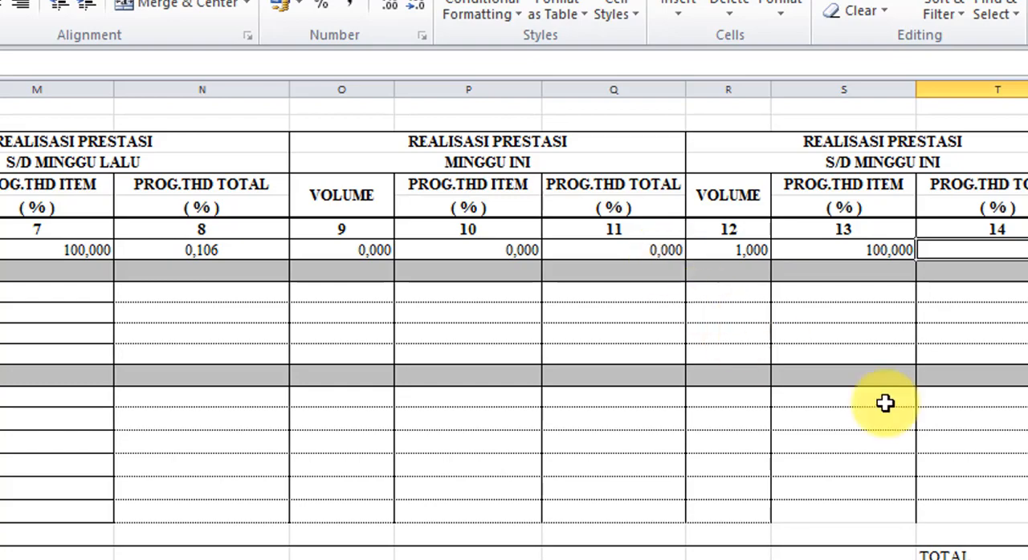
- Enter 2500 in L11 as the S/D MINGGU LALU volume of Pembersihan
{"action": "scroll", "coordinate": [513, 321], "scroll_direction": "left", "scroll_amount": 3}
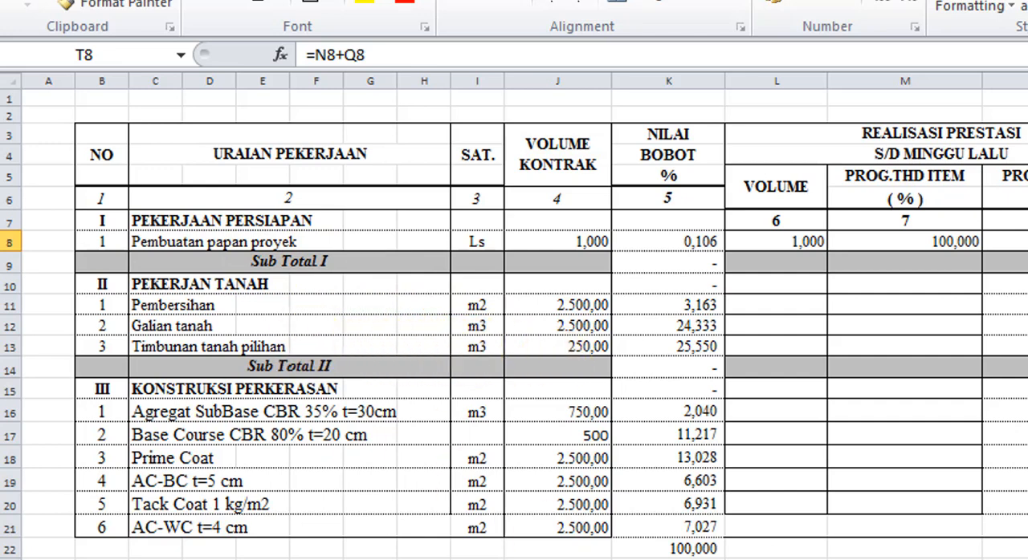
{"action": "scroll", "coordinate": [514, 321], "scroll_direction": "right", "scroll_amount": 1}
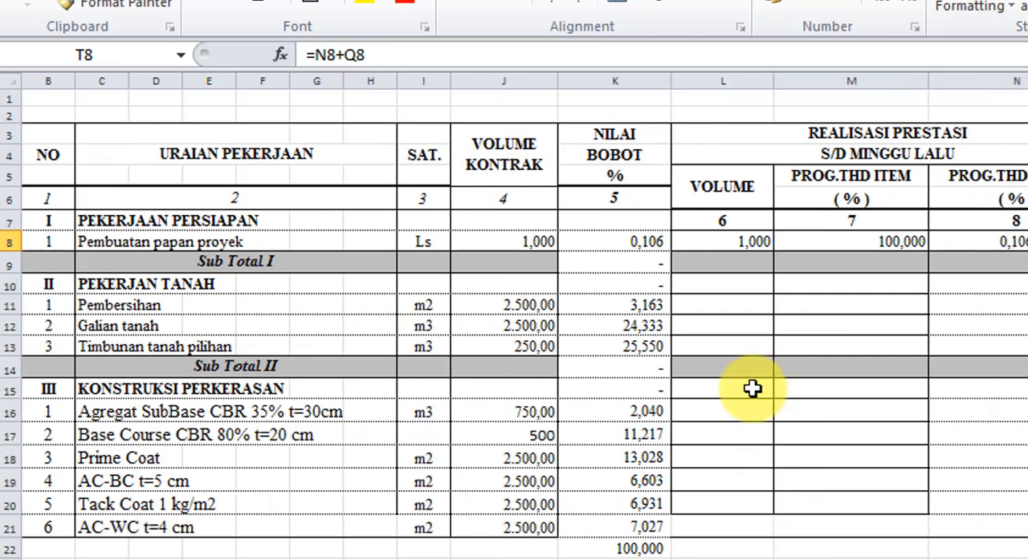
{"action": "left_click", "coordinate": [745, 311]}
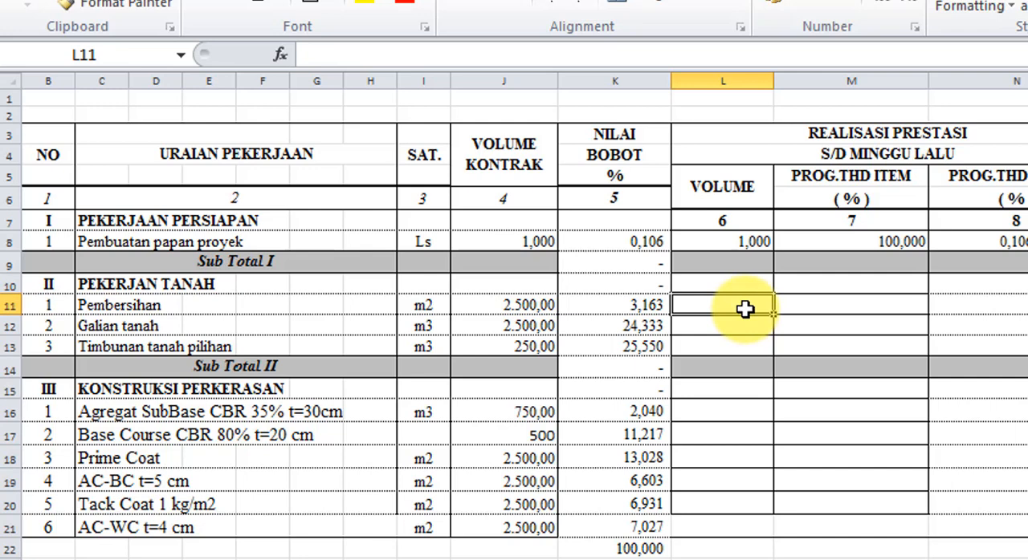
{"action": "type", "text": "2"}
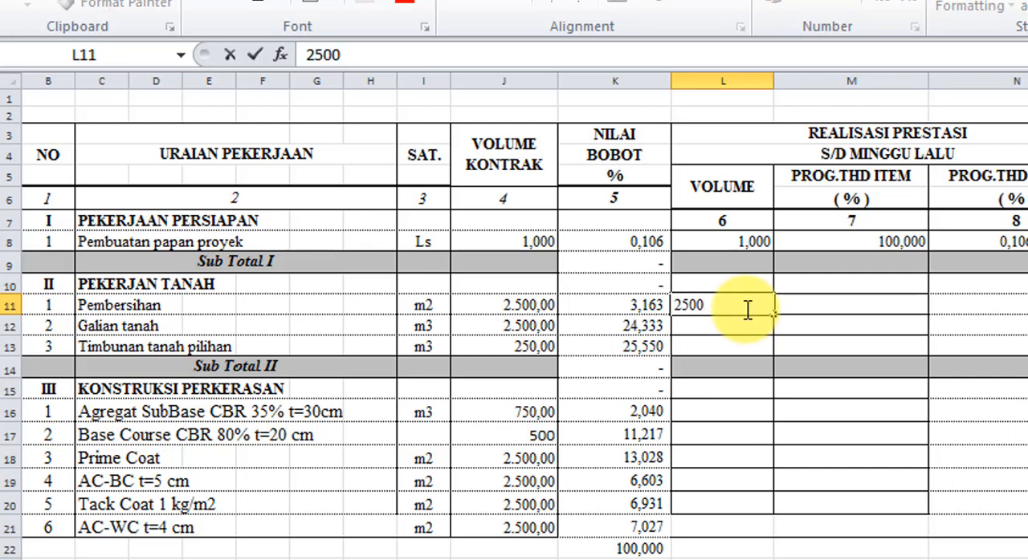
{"action": "type", "text": "500"}
{"action": "key", "text": "Return"}
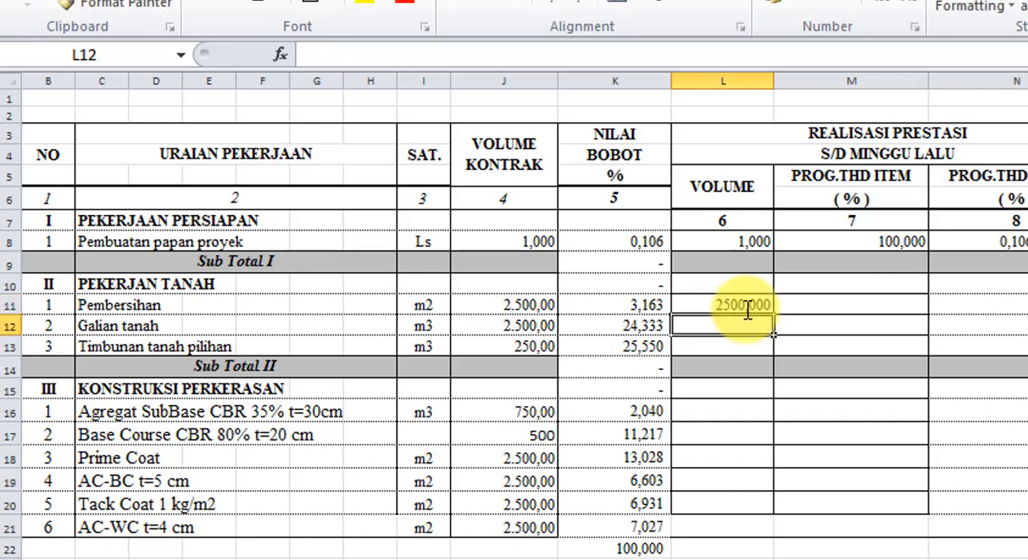
- Enter the formula =L11/J11*100 in M11 to calculate Pembersihan's PROG.THD ITEM percentage under S/D MINGGU LALU
{"action": "left_click", "coordinate": [747, 310]}
{"action": "key", "text": "Right"}
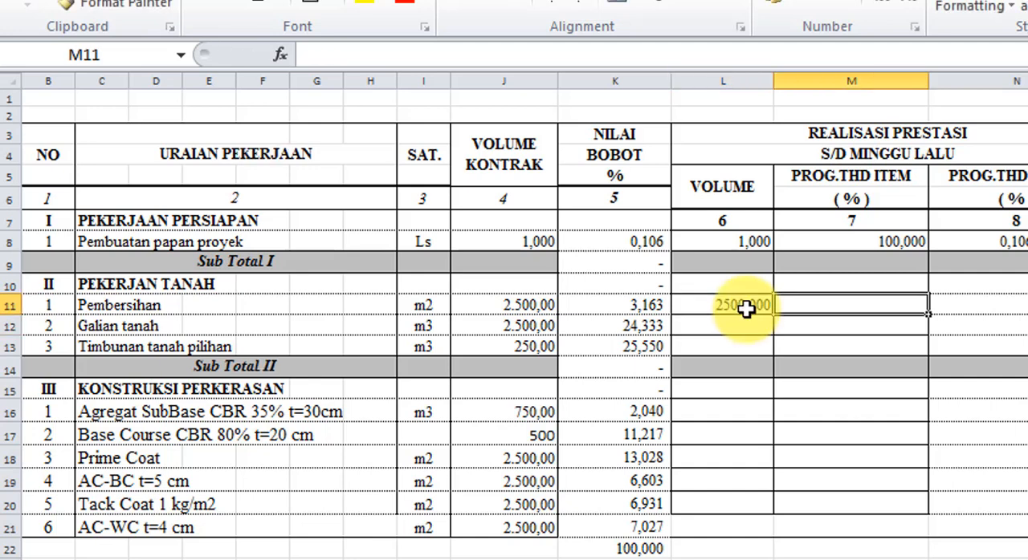
{"action": "type", "text": "="}
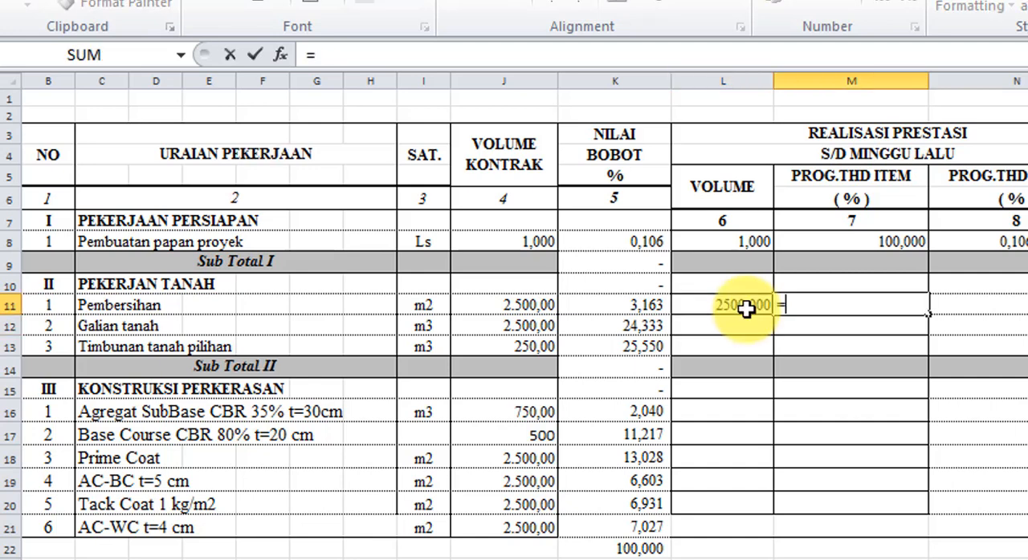
{"action": "left_click", "coordinate": [746, 309]}
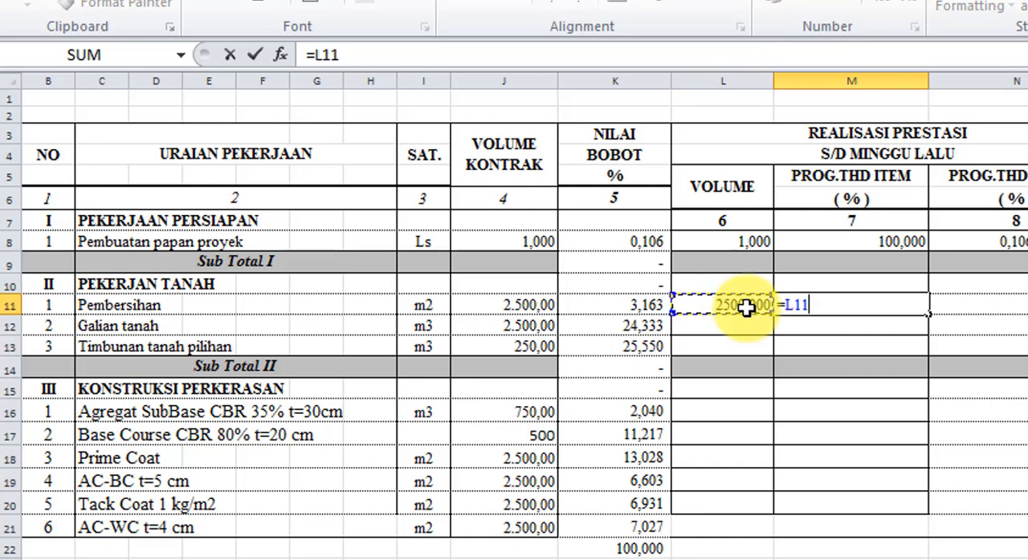
{"action": "type", "text": "/"}
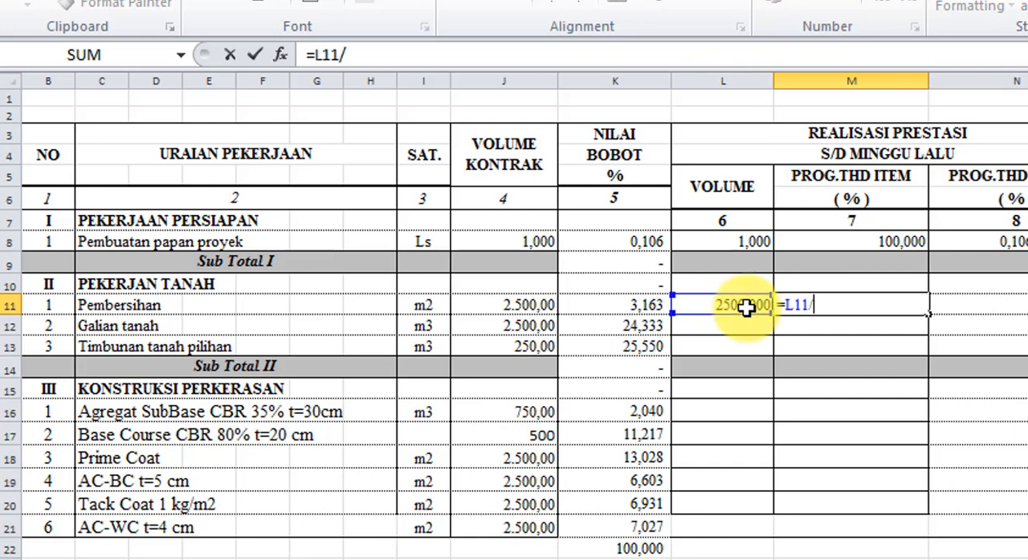
{"action": "left_click", "coordinate": [522, 305]}
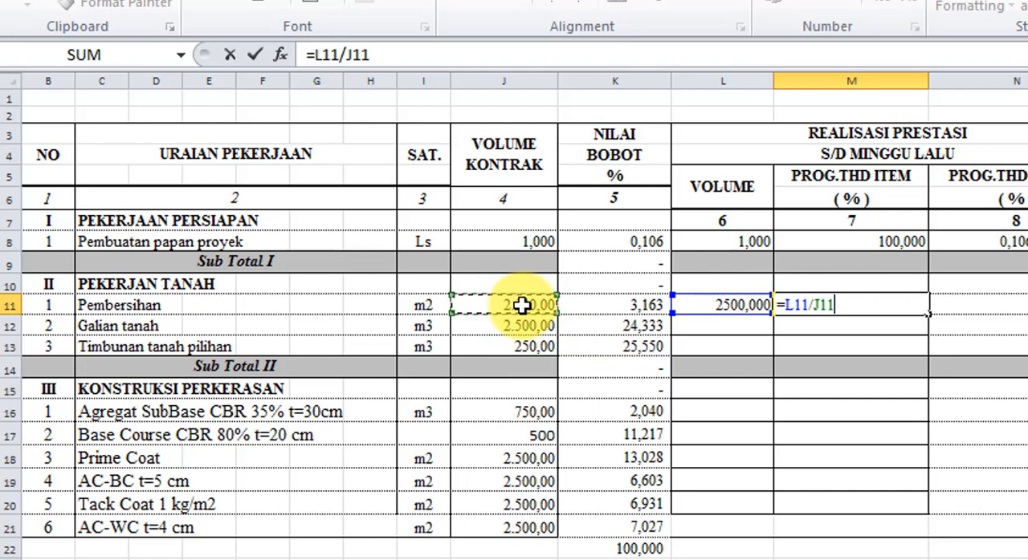
{"action": "type", "text": "*"}
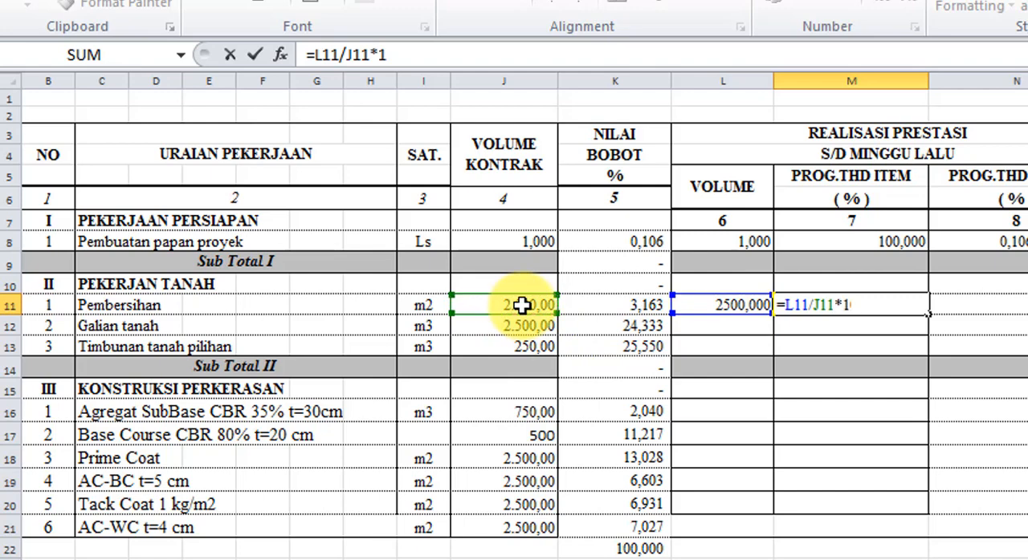
{"action": "key", "text": "Return"}
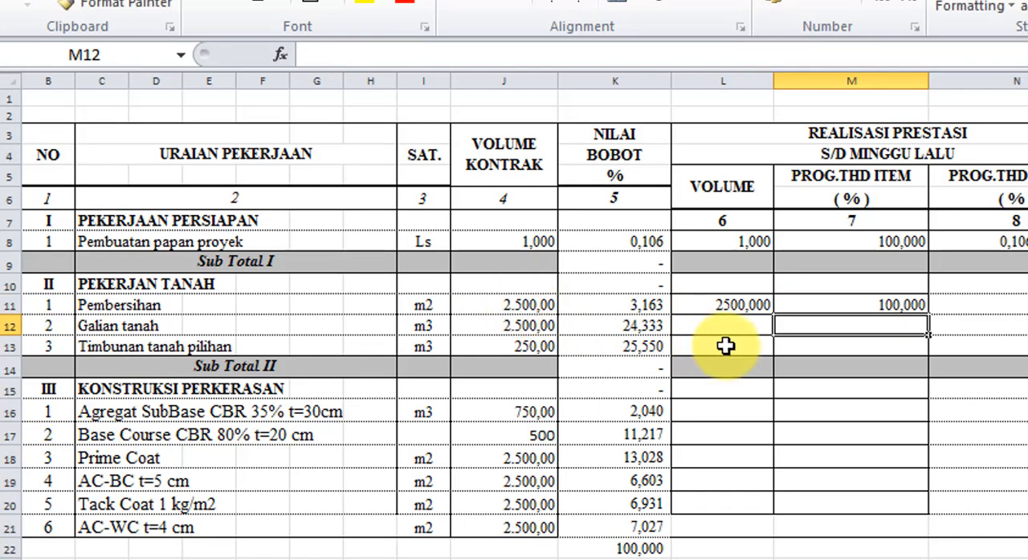
- Enter the formula =M11*K11/100 in N11 to calculate Pembersihan's PROG.THD TOTAL percentage under S/D MINGGU LALU
{"action": "left_click", "coordinate": [1023, 306]}
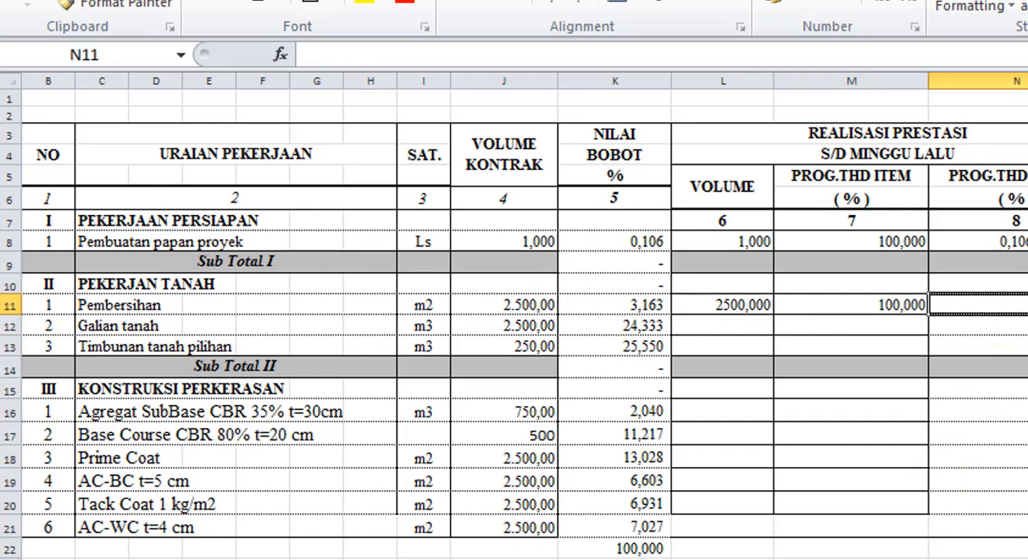
{"action": "type", "text": "="}
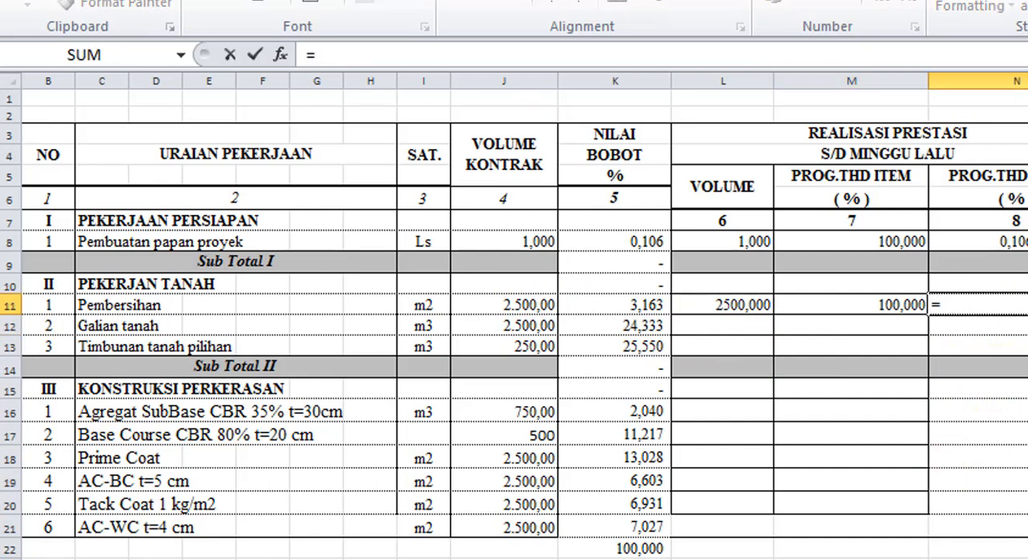
{"action": "left_click", "coordinate": [864, 301]}
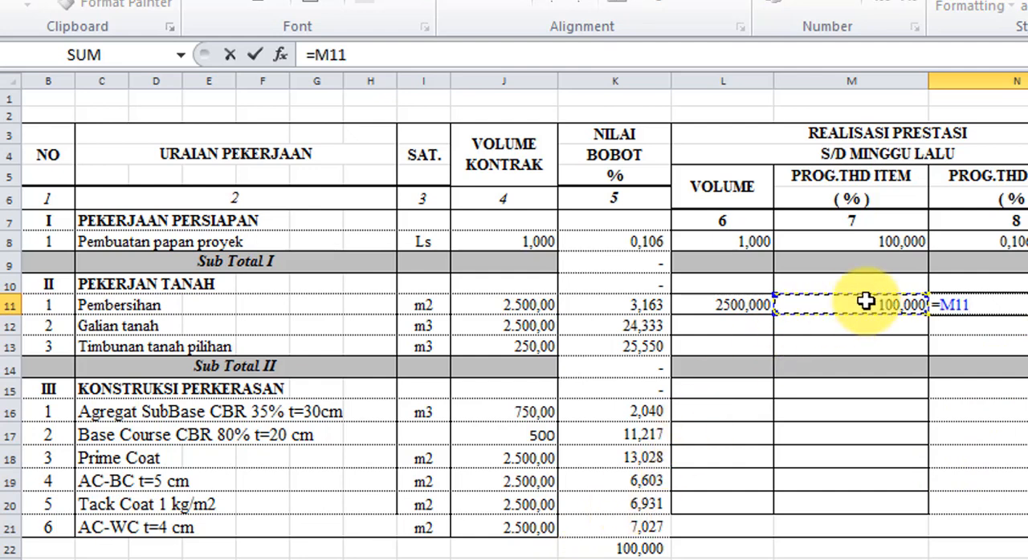
{"action": "type", "text": "*"}
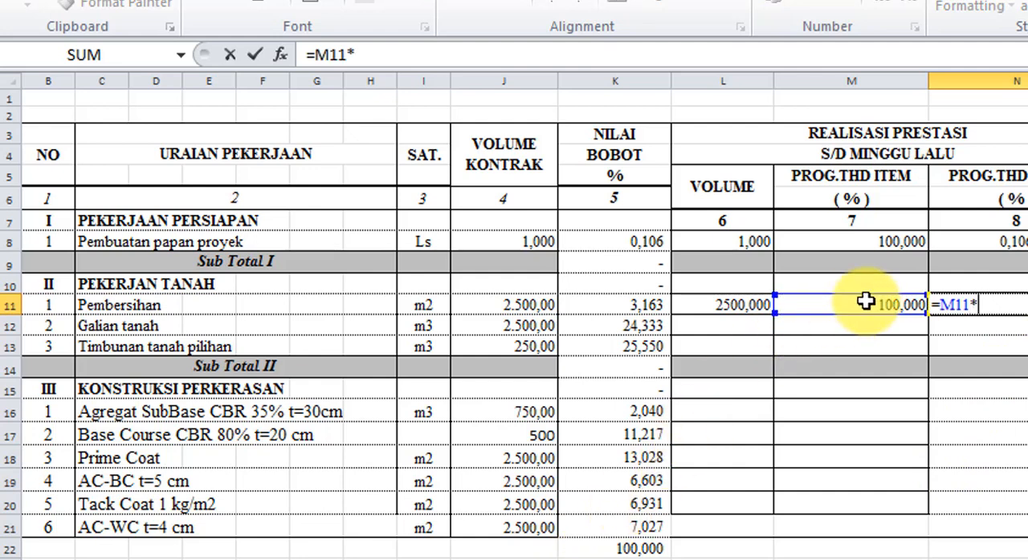
{"action": "left_click", "coordinate": [633, 309]}
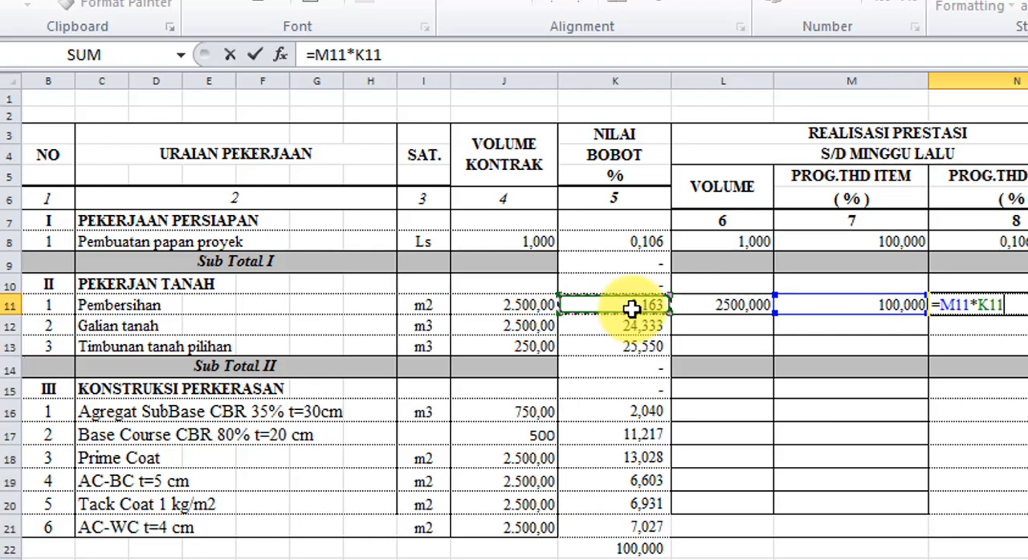
{"action": "type", "text": "/100"}
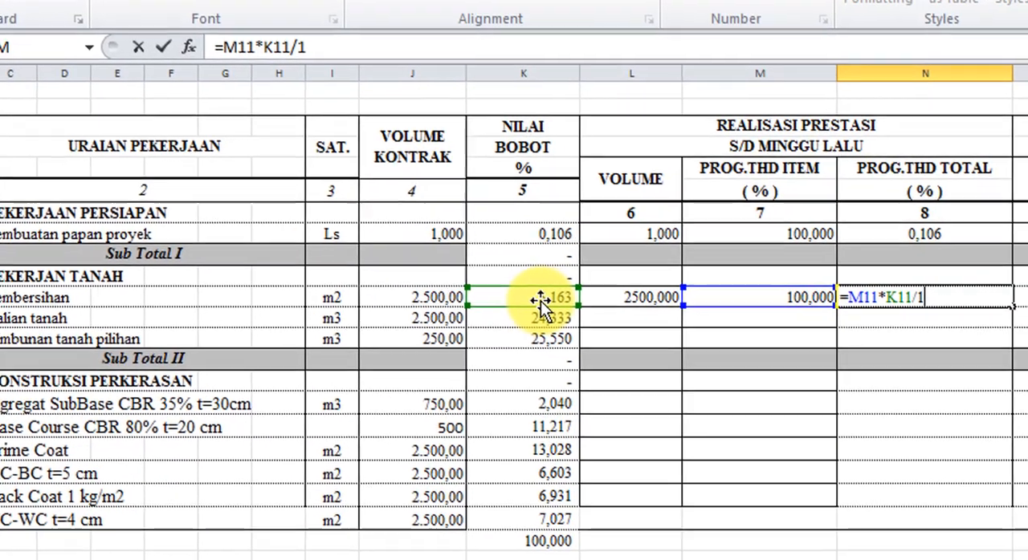
{"action": "key", "text": "Return"}
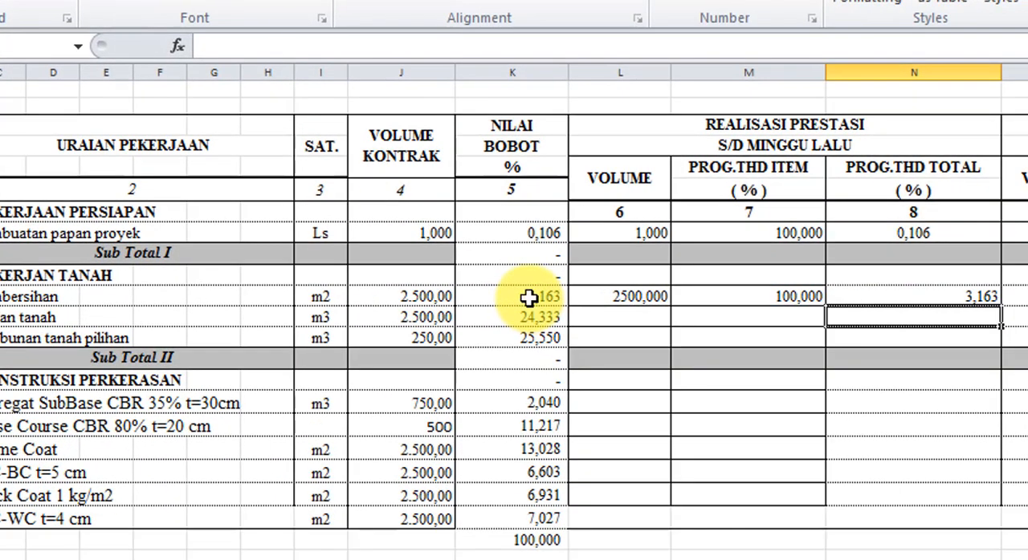
- Enter 0 in O11, P11 and Q11 as the MINGGU INI volume, item progress and total progress of Pembersihan
{"action": "left_click", "coordinate": [1016, 302]}
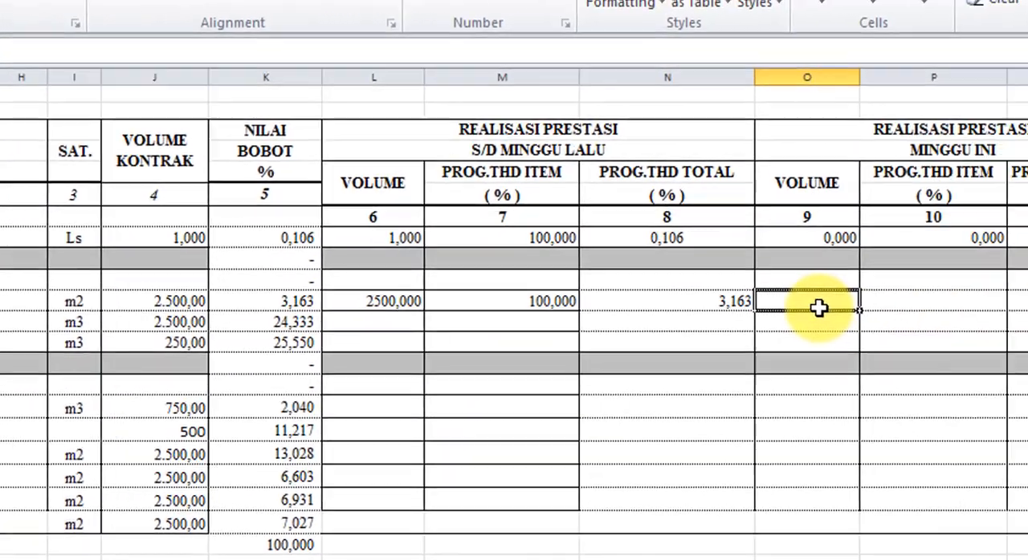
{"action": "type", "text": "0"}
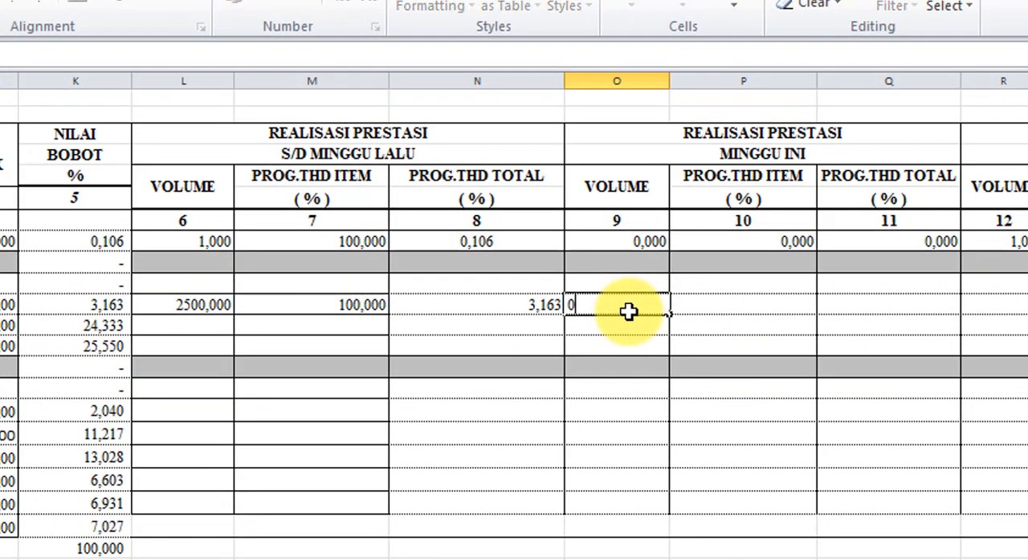
{"action": "key", "text": "Return"}
{"action": "key", "text": "Up"}
{"action": "key", "text": "Right"}
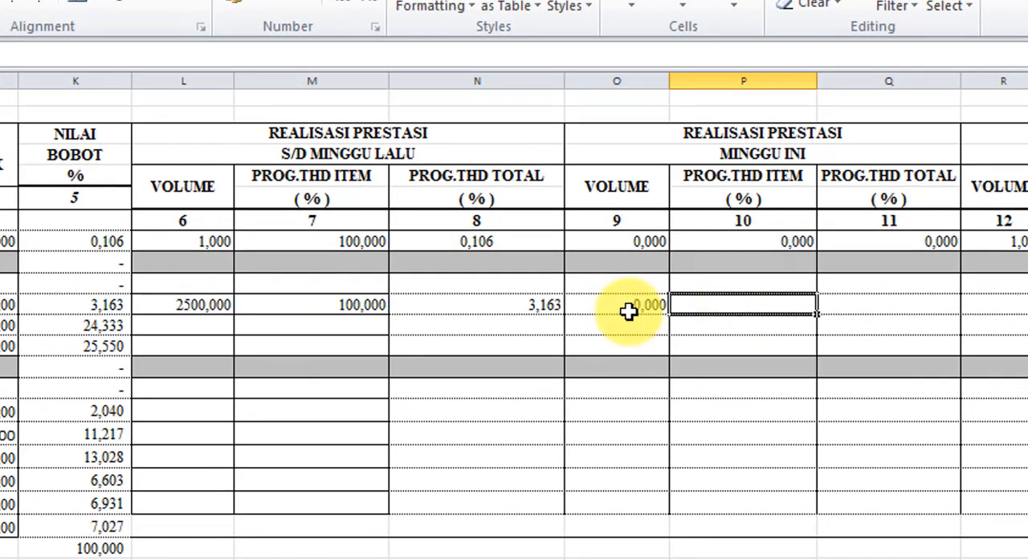
{"action": "type", "text": "0"}
{"action": "key", "text": "Return"}
{"action": "key", "text": "Up"}
{"action": "key", "text": "Right"}
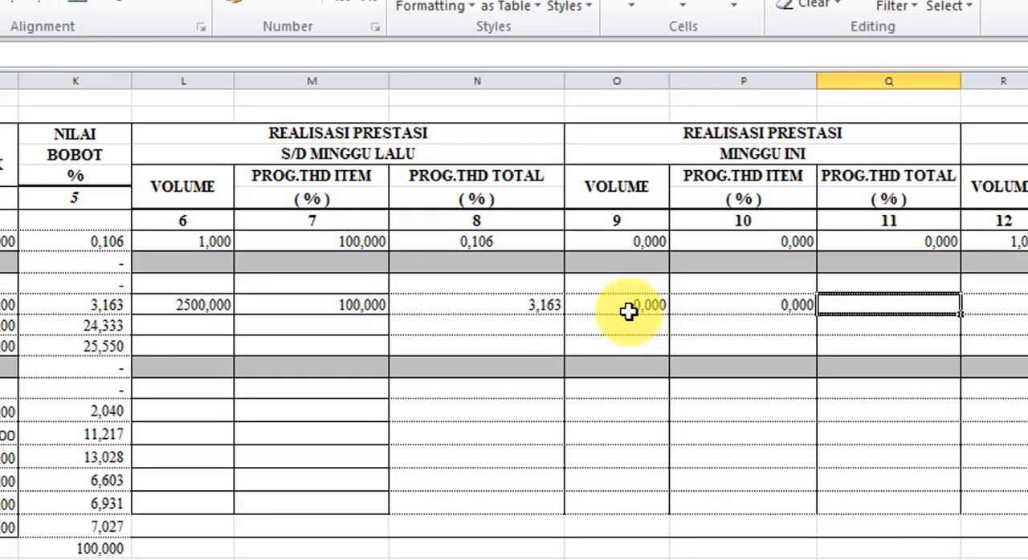
{"action": "type", "text": "0"}
{"action": "key", "text": "Return"}
- Enter the formula =L11+O11 in R11 to add up Pembersihan's realised volume under S/D MINGGU INI
{"action": "key", "text": "Up"}
{"action": "key", "text": "Right"}
{"action": "type", "text": "="}
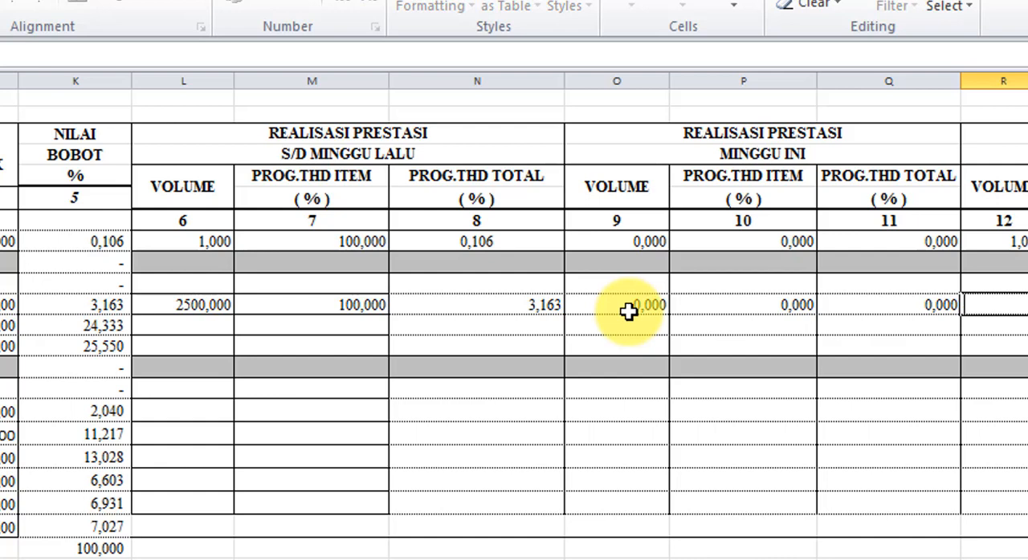
{"action": "left_click", "coordinate": [161, 311]}
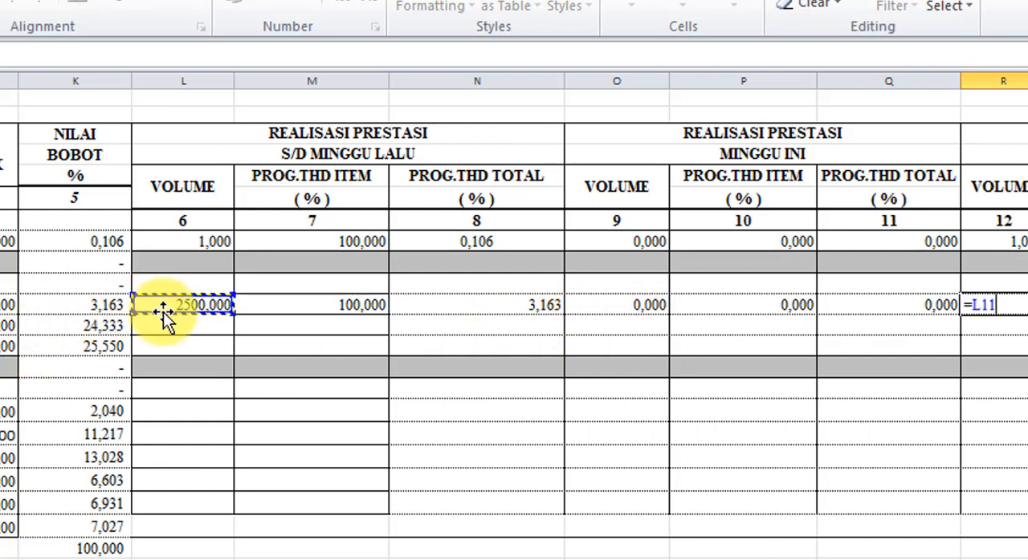
{"action": "type", "text": "+"}
{"action": "left_click", "coordinate": [638, 303]}
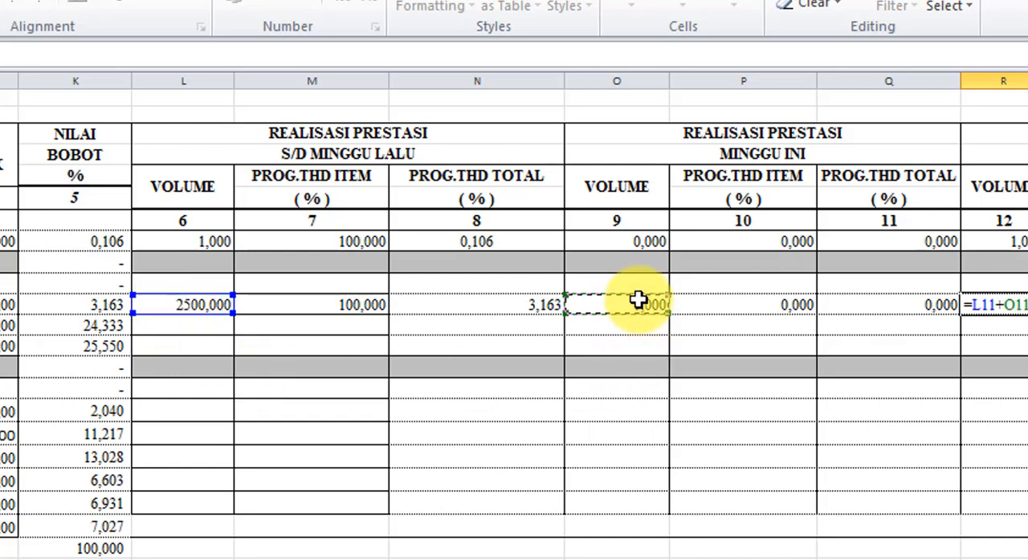
{"action": "key", "text": "Tab"}
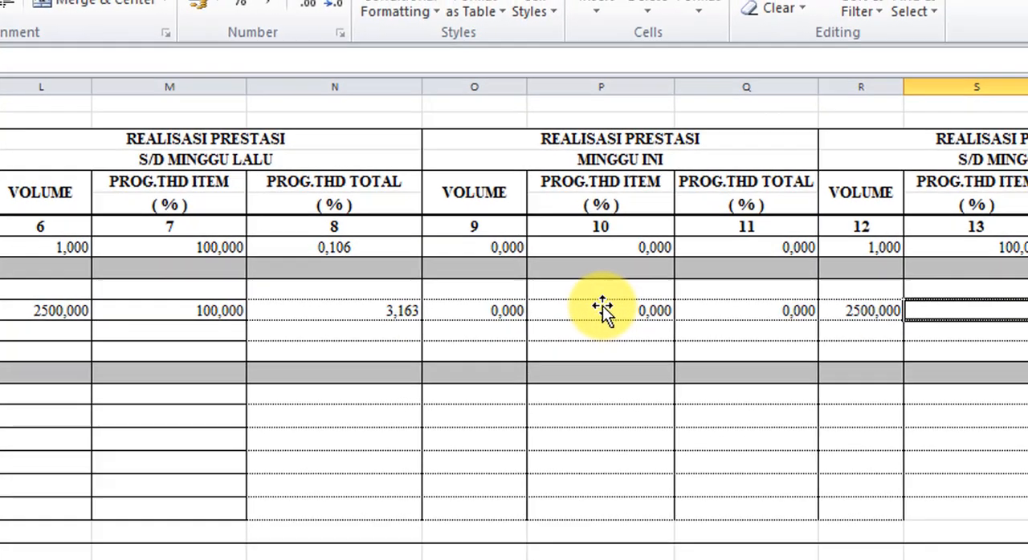
- Enter the formula =M11+P11 in S11 to add up Pembersihan's PROG.THD ITEM percentages under S/D MINGGU INI
{"action": "type", "text": "="}
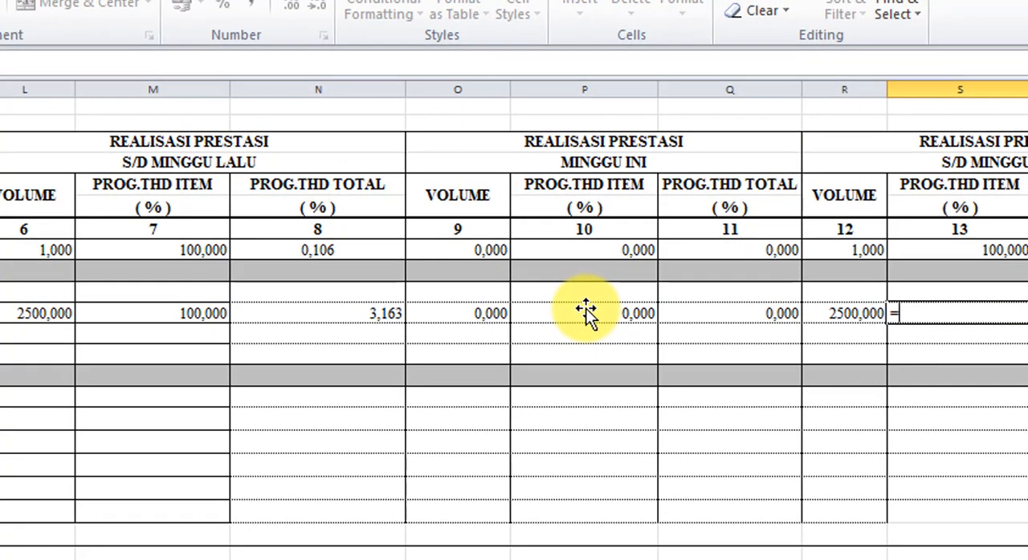
{"action": "left_click", "coordinate": [205, 313]}
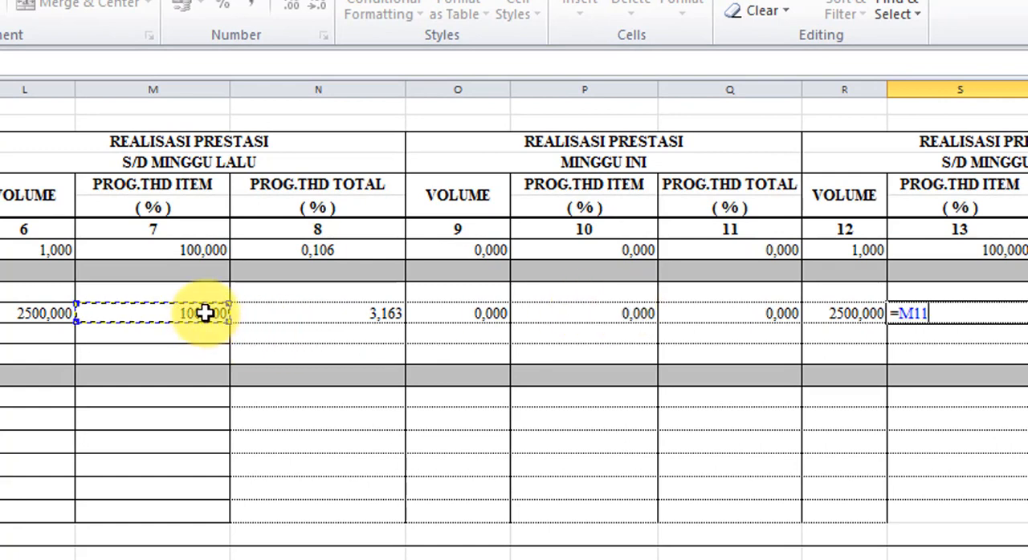
{"action": "type", "text": "+"}
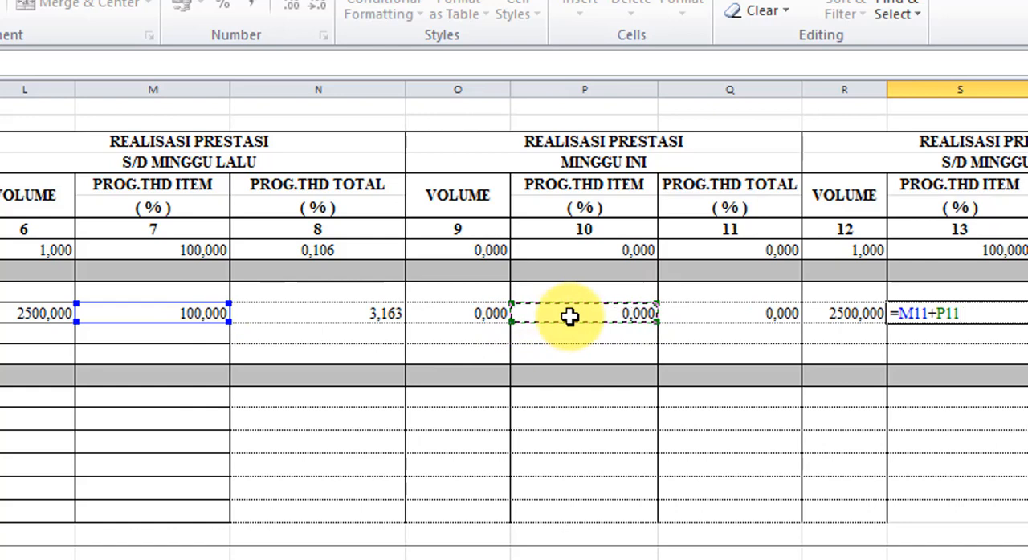
{"action": "key", "text": "Return"}
- Enter the formula =N11+Q11 in T11 to add up Pembersihan's PROG.THD TOTAL percentages under S/D MINGGU INI
{"action": "key", "text": "Right"}
{"action": "key", "text": "Up"}
{"action": "type", "text": "="}
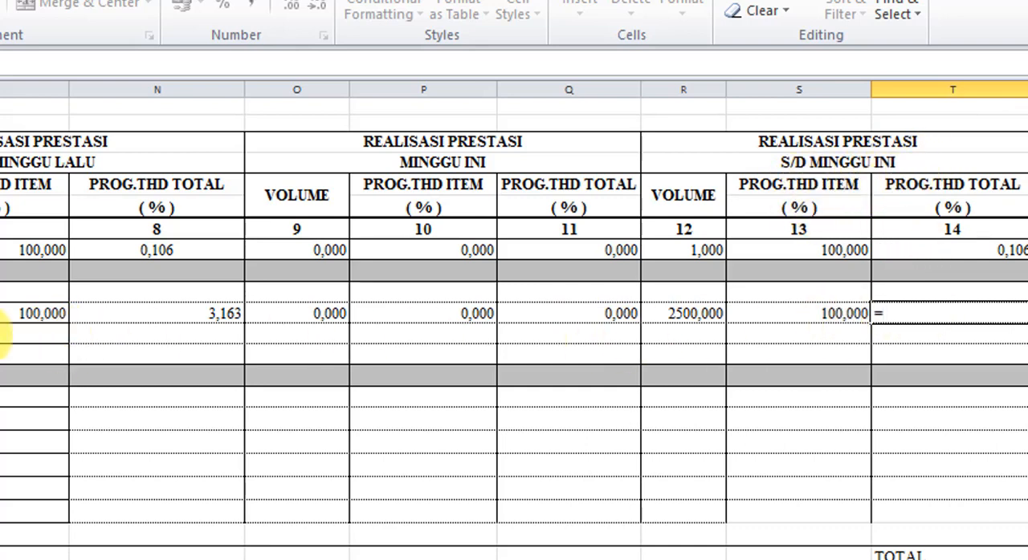
{"action": "left_click", "coordinate": [202, 319]}
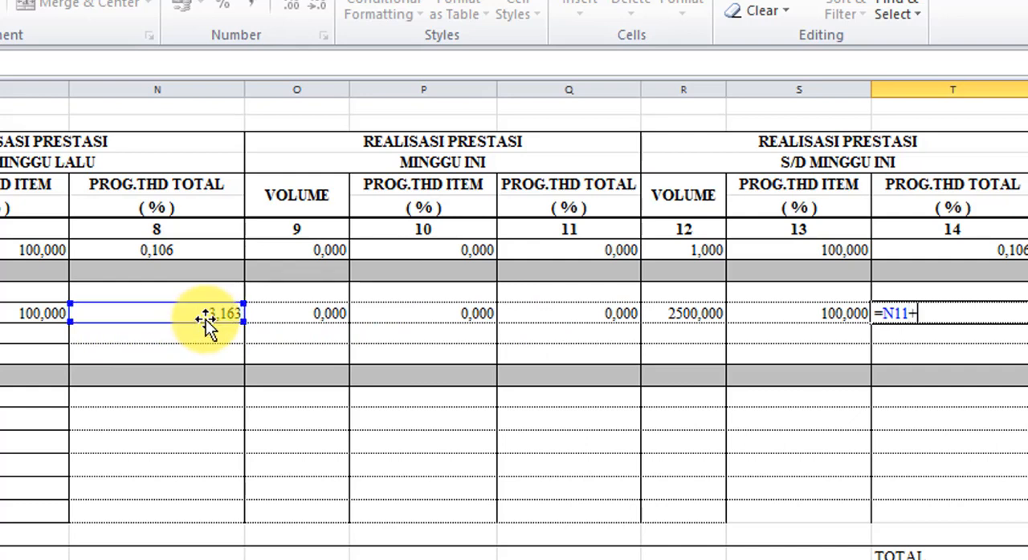
{"action": "type", "text": "+"}
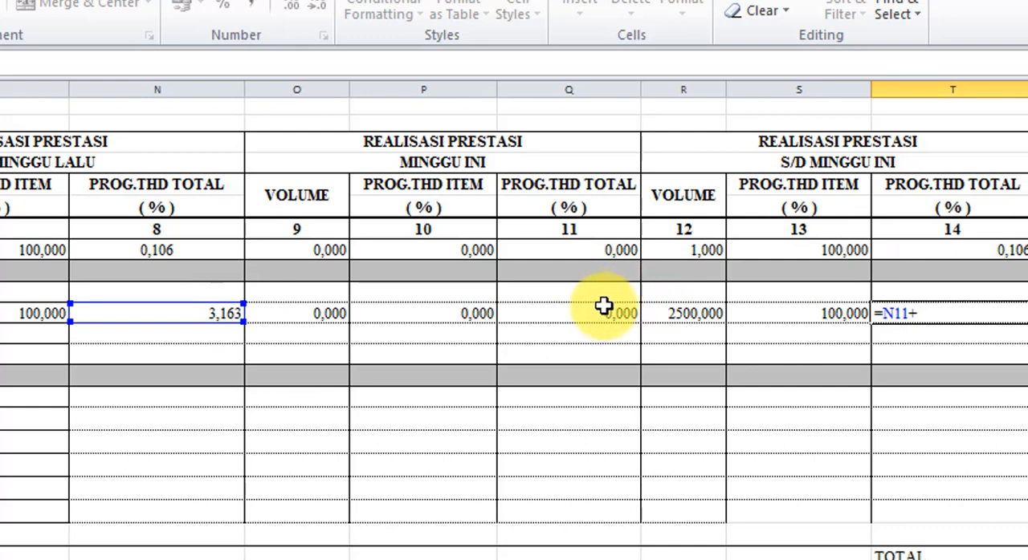
{"action": "left_click", "coordinate": [601, 315]}
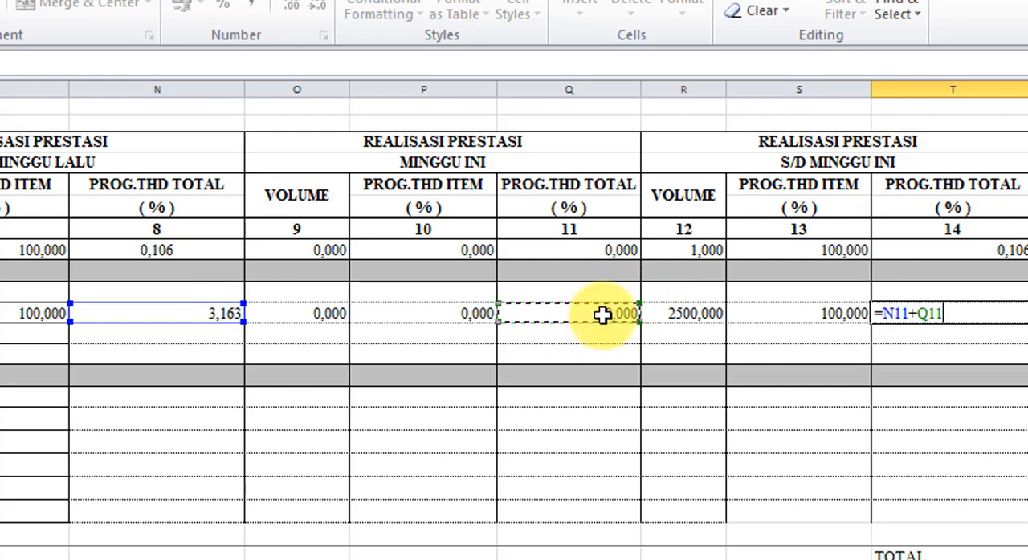
{"action": "key", "text": "Return"}
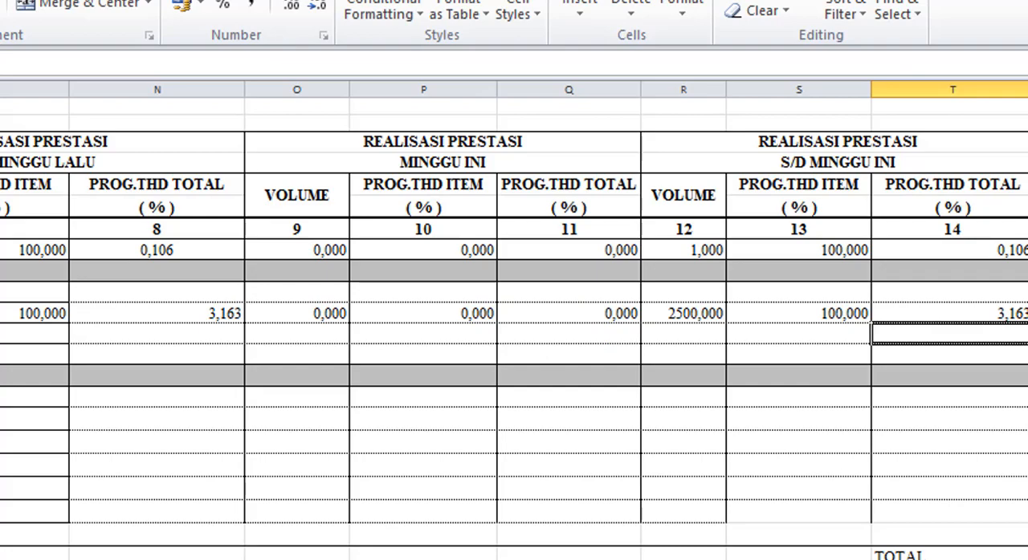
- Enter 2000 in L12 as Galian tanah's realised VOLUME under S/D MINGGU LALU
{"action": "scroll", "coordinate": [514, 321], "scroll_direction": "left", "scroll_amount": 3}
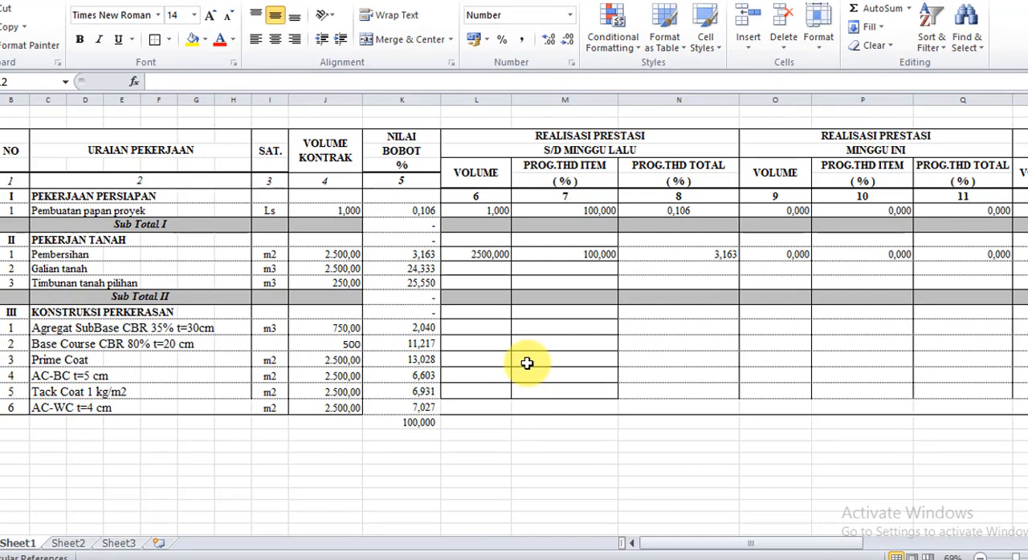
{"action": "left_click", "coordinate": [498, 268]}
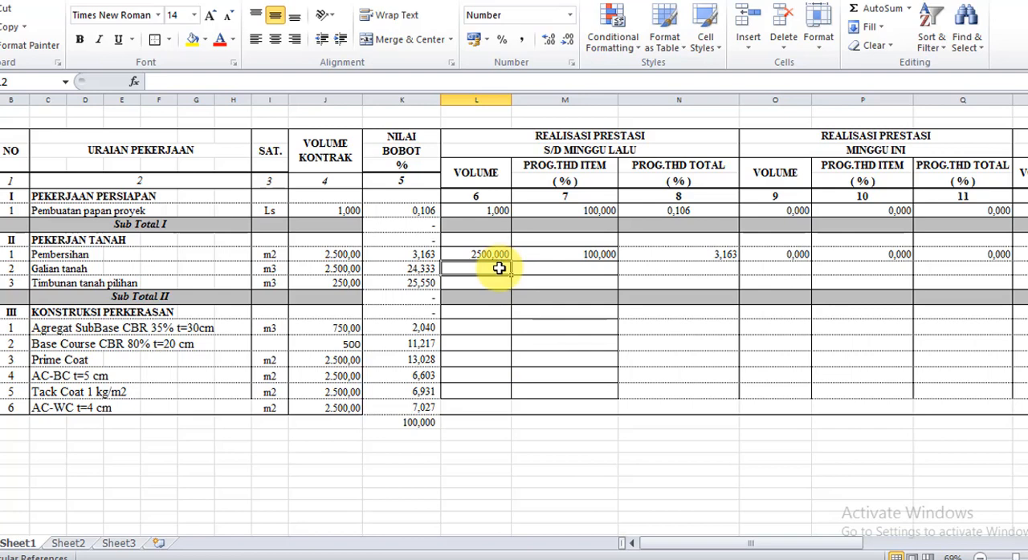
{"action": "type", "text": "2000"}
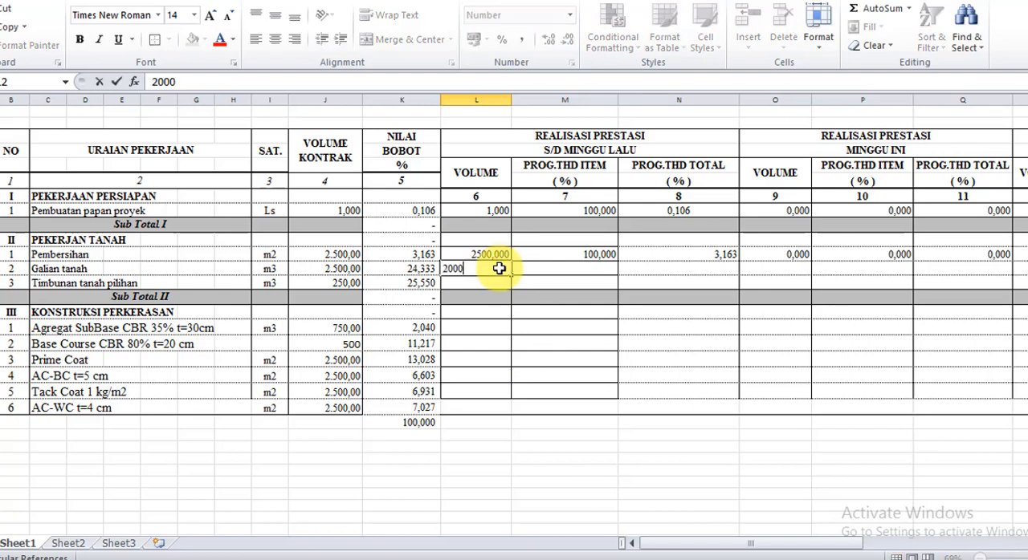
{"action": "key", "text": "Return"}
- Enter the formula =L12/J12*100 in M12 to calculate Galian tanah's PROG.THD ITEM percentage under S/D MINGGU LALU
{"action": "left_click", "coordinate": [499, 268]}
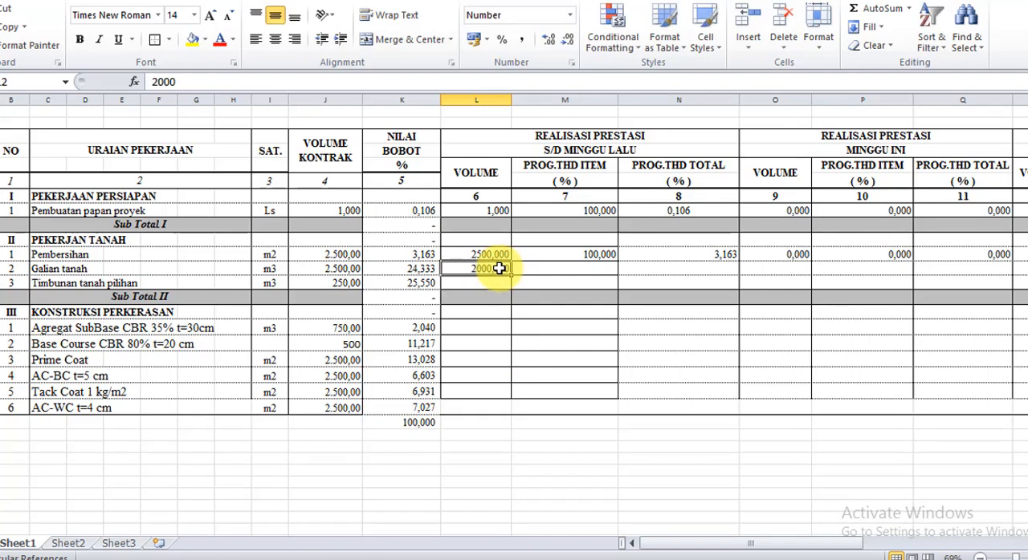
{"action": "key", "text": "Right"}
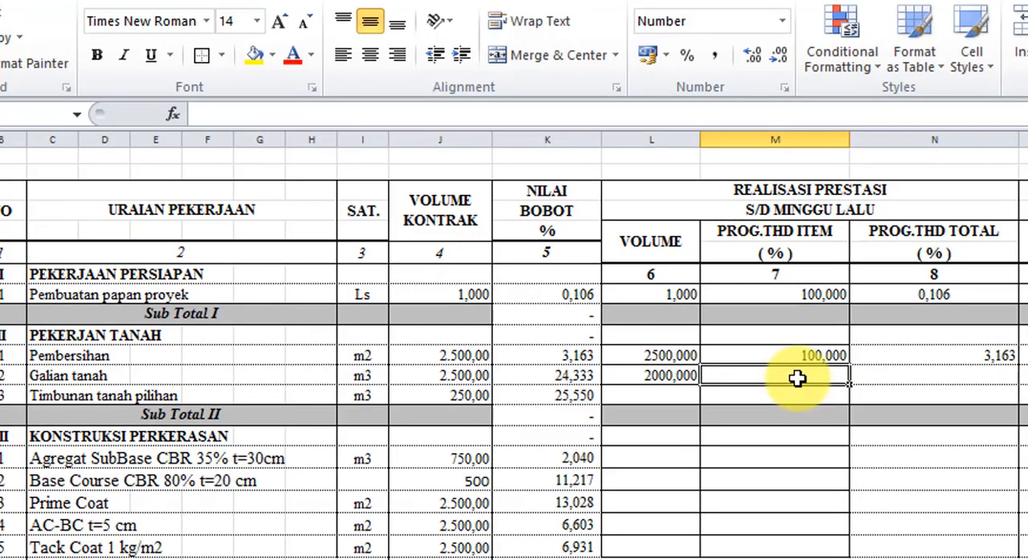
{"action": "type", "text": "="}
{"action": "left_click", "coordinate": [676, 373]}
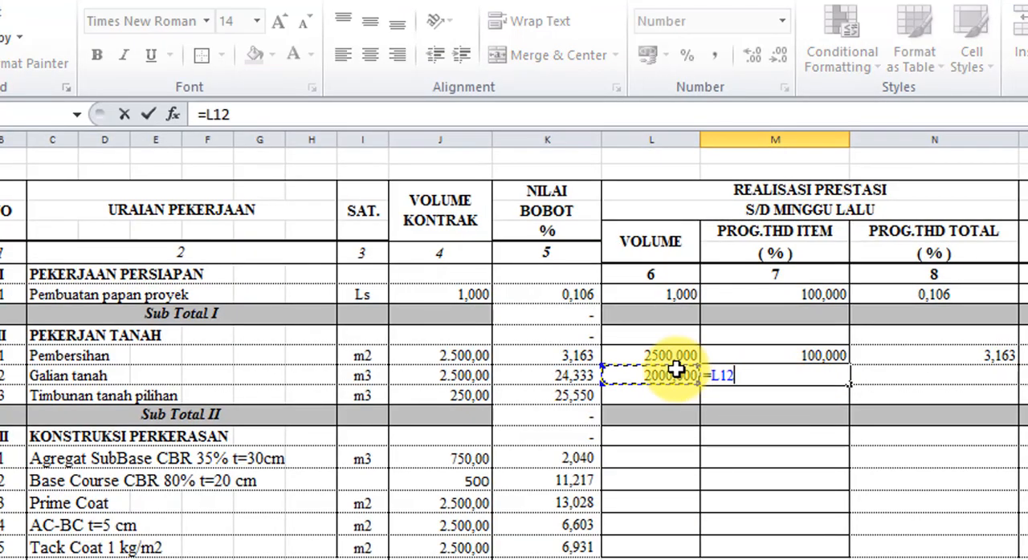
{"action": "type", "text": "/"}
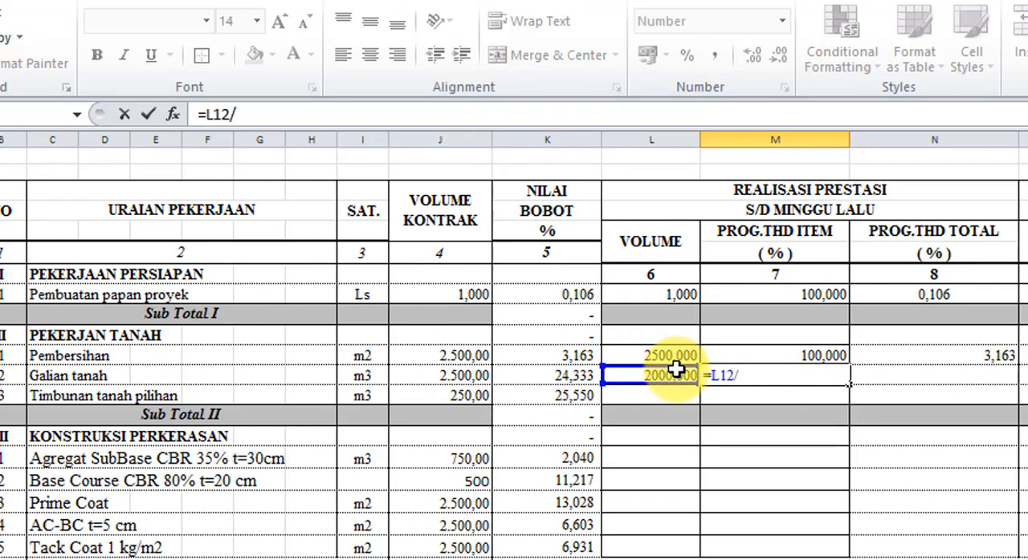
{"action": "left_click", "coordinate": [473, 381]}
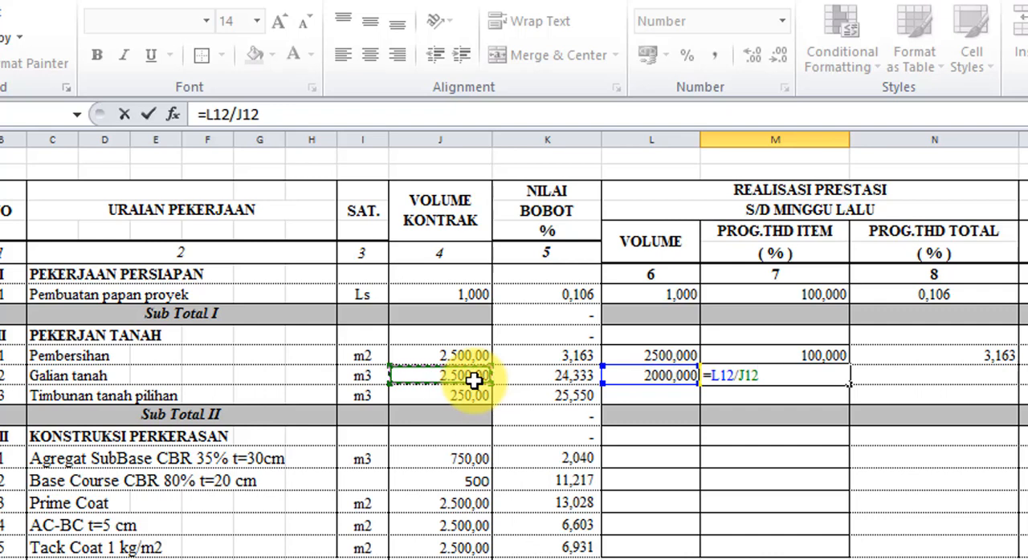
{"action": "type", "text": "*100"}
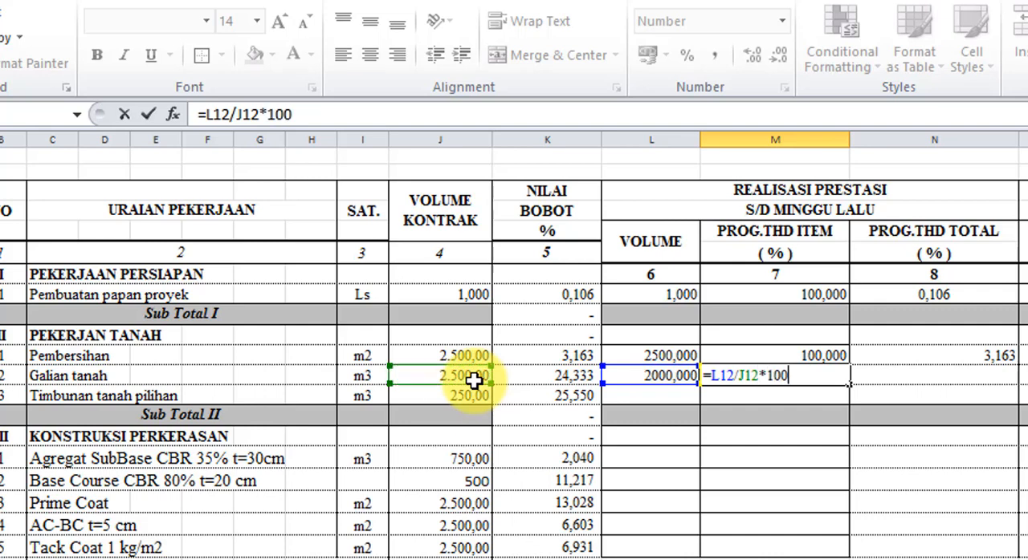
{"action": "key", "text": "Return"}
- Enter the formula =M12*K12/100 in N12 to calculate Galian tanah's PROG.THD TOTAL percentage under S/D MINGGU LALU
{"action": "key", "text": "Up"}
{"action": "key", "text": "Right"}
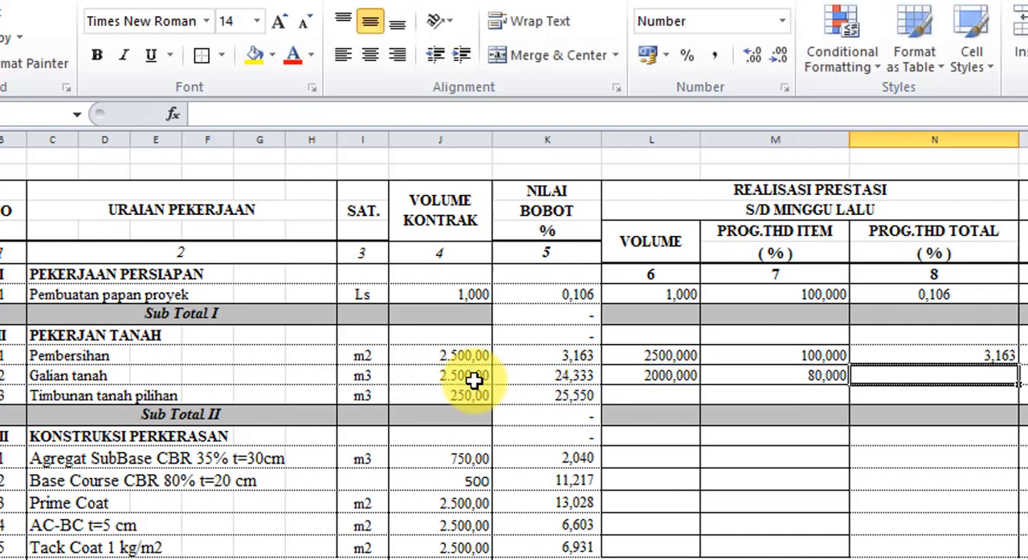
{"action": "type", "text": "="}
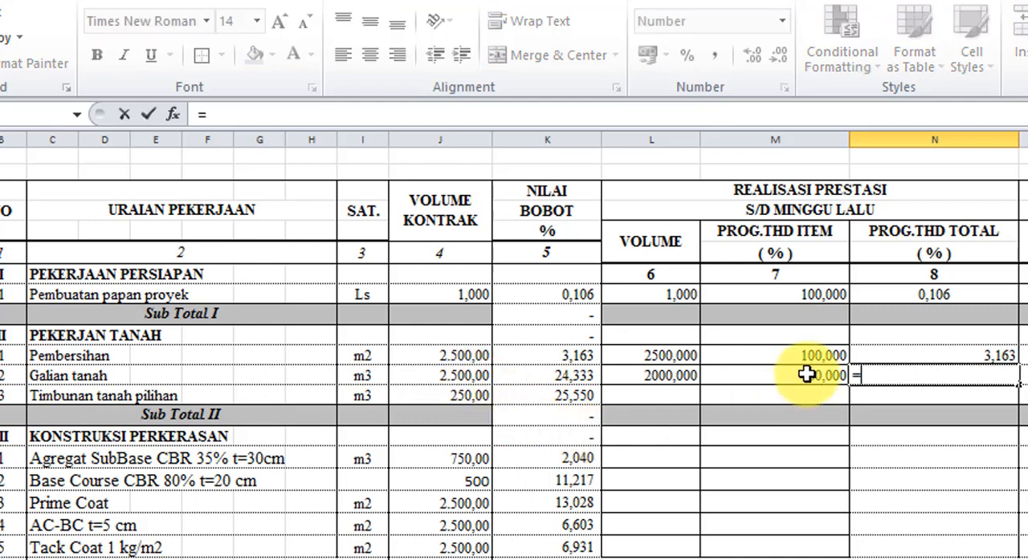
{"action": "left_click", "coordinate": [748, 375]}
{"action": "type", "text": "*"}
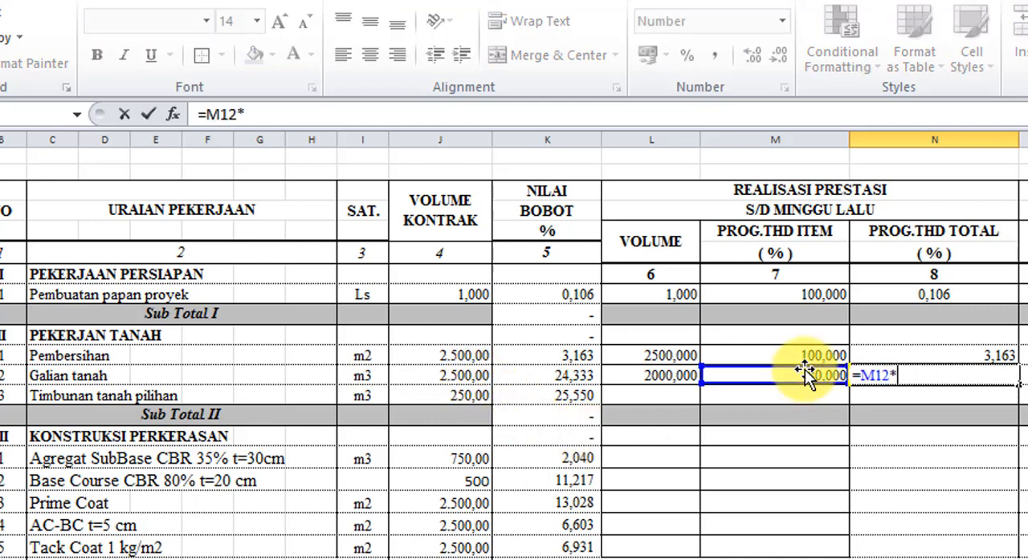
{"action": "left_click", "coordinate": [578, 393]}
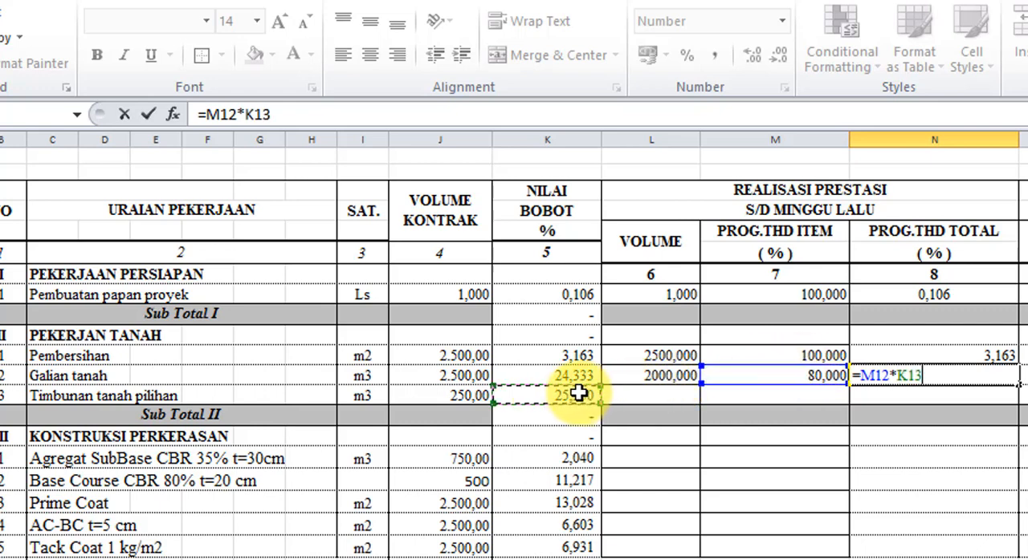
{"action": "left_click", "coordinate": [577, 375]}
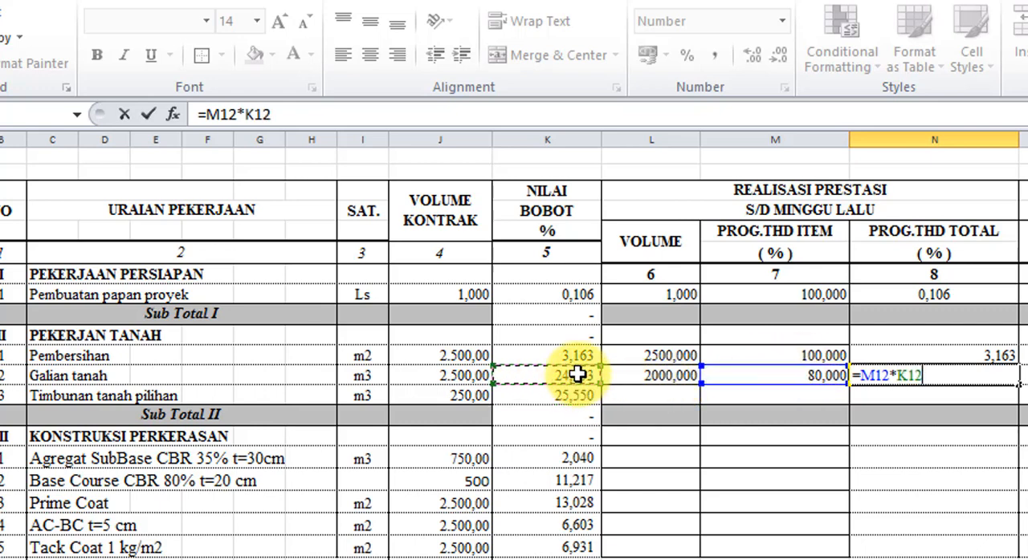
{"action": "type", "text": "/1"}
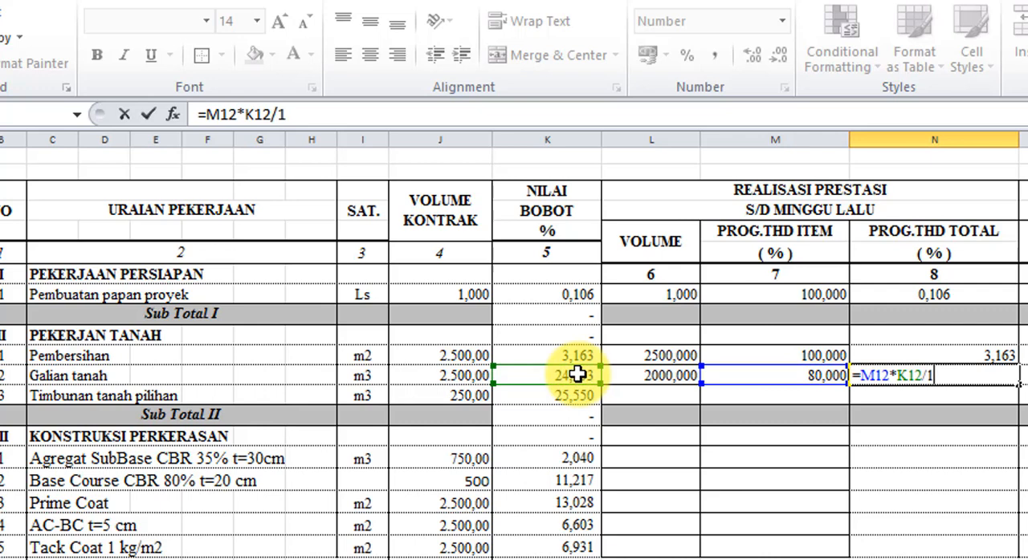
{"action": "type", "text": "00"}
{"action": "key", "text": "Return"}
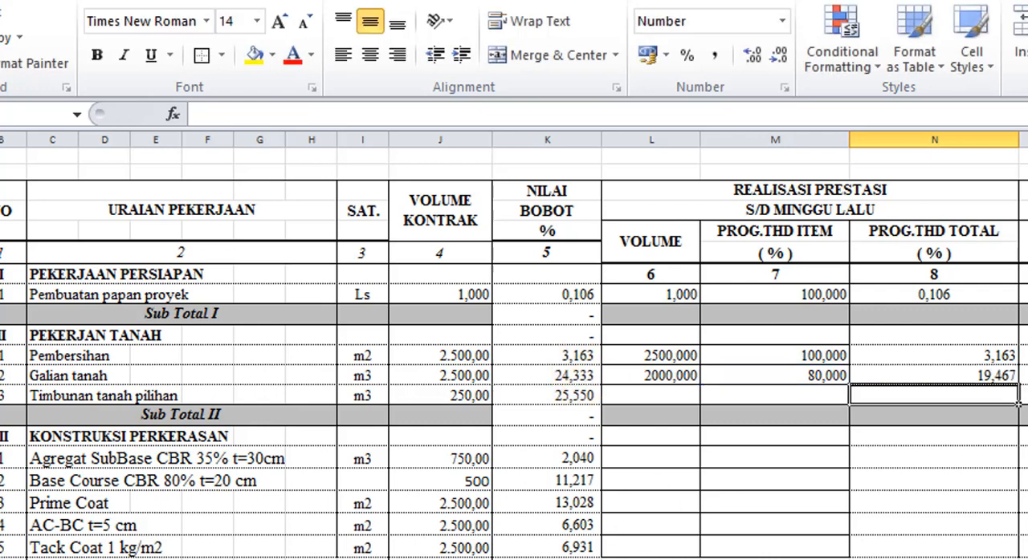
- Enter 500 in O12 as Galian tanah's realised VOLUME under MINGGU INI
{"action": "scroll", "coordinate": [514, 353], "scroll_direction": "right", "scroll_amount": 2}
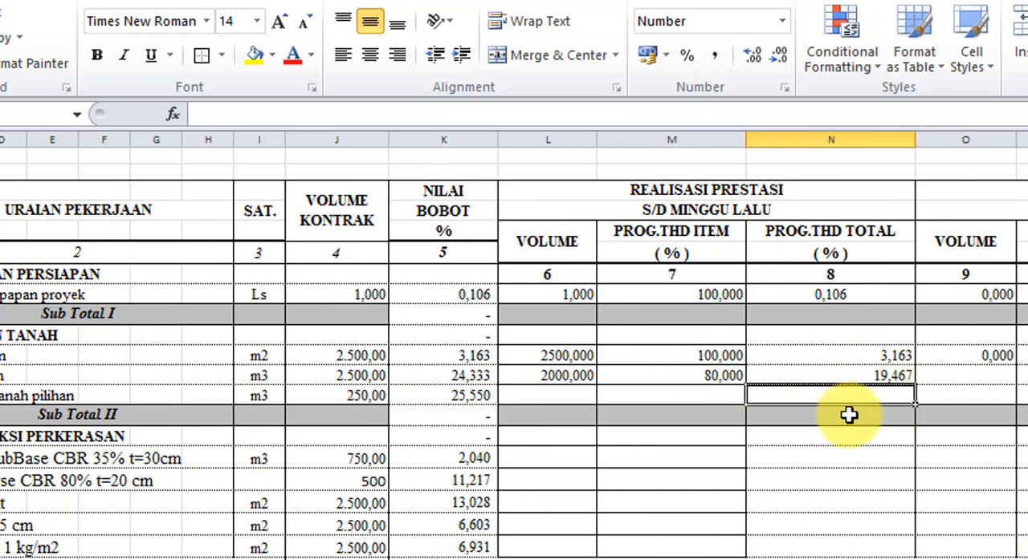
{"action": "left_click", "coordinate": [986, 386]}
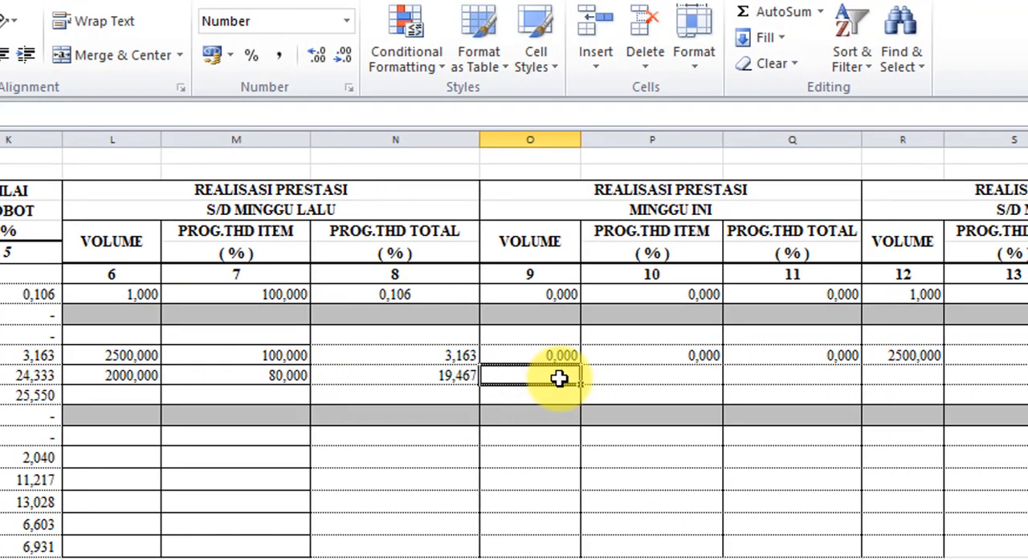
{"action": "left_click", "coordinate": [583, 377]}
{"action": "type", "text": "500"}
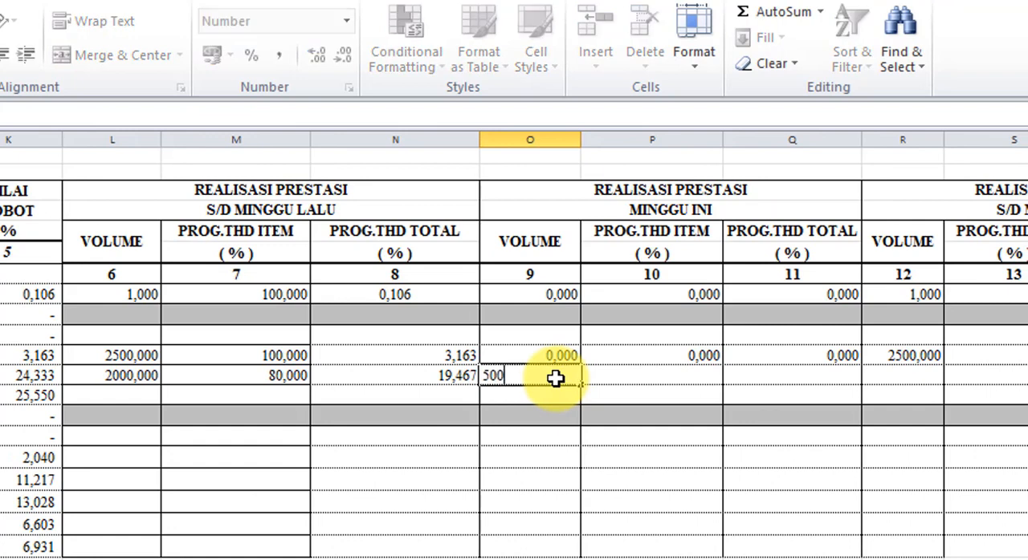
{"action": "key", "text": "Return"}
- Enter the formula =O12/J12*100 in P12 to calculate Galian tanah's PROG.THD ITEM percentage under MINGGU INI
{"action": "key", "text": "Up"}
{"action": "key", "text": "Right"}
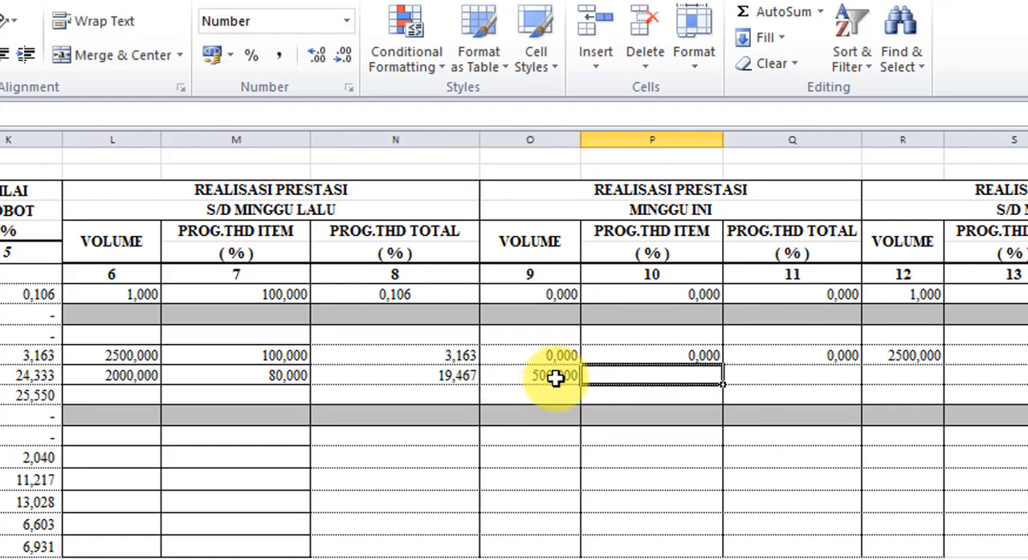
{"action": "type", "text": "="}
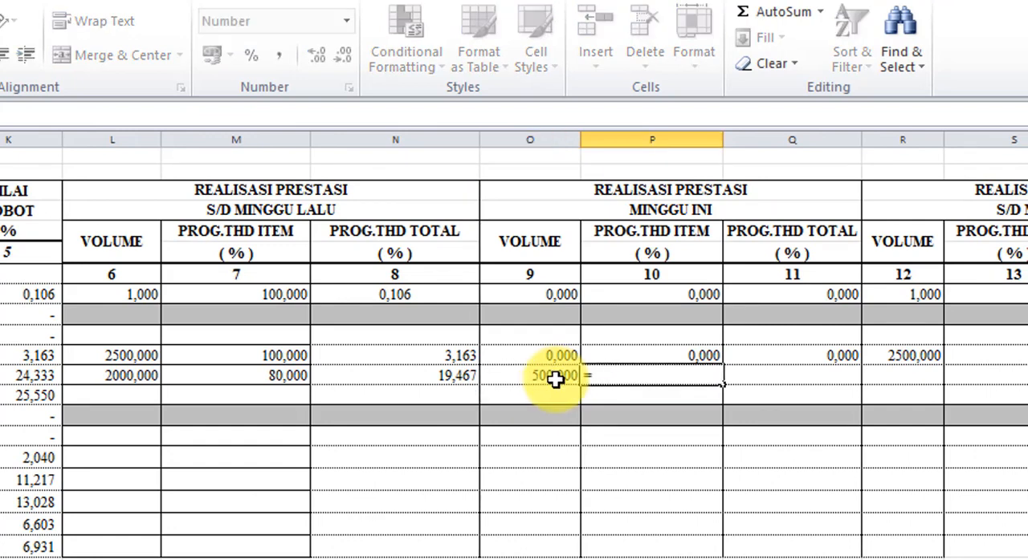
{"action": "left_click", "coordinate": [562, 375]}
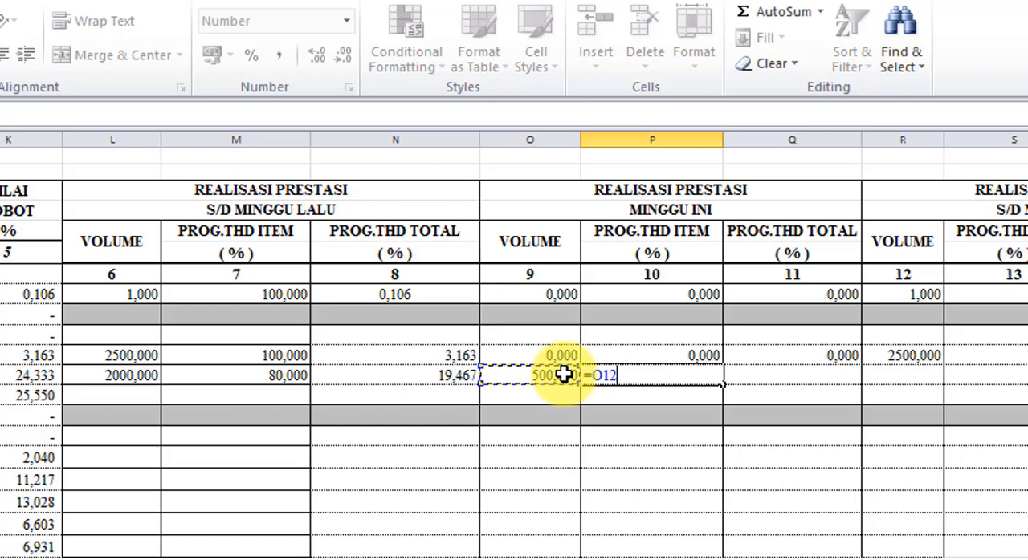
{"action": "type", "text": "/"}
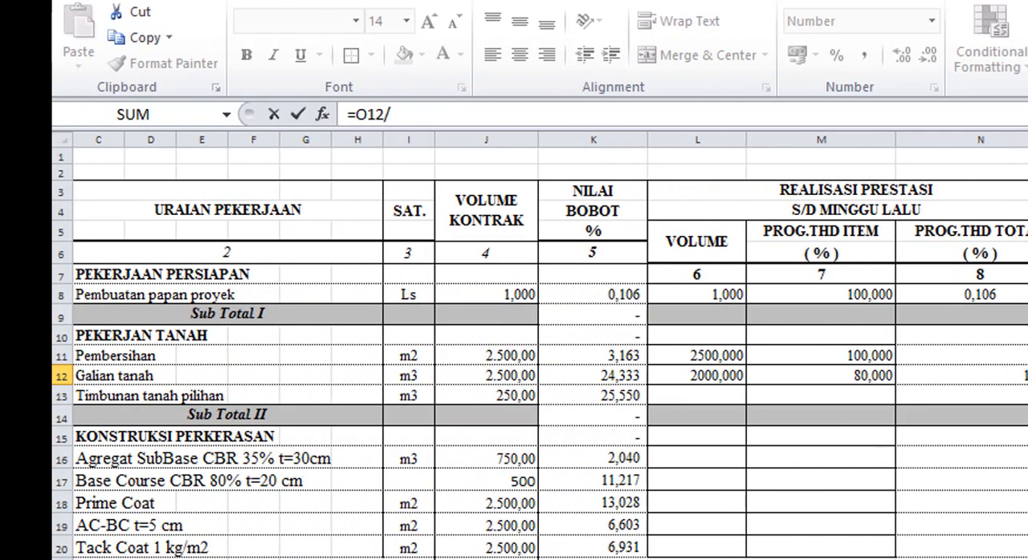
{"action": "left_click", "coordinate": [529, 374]}
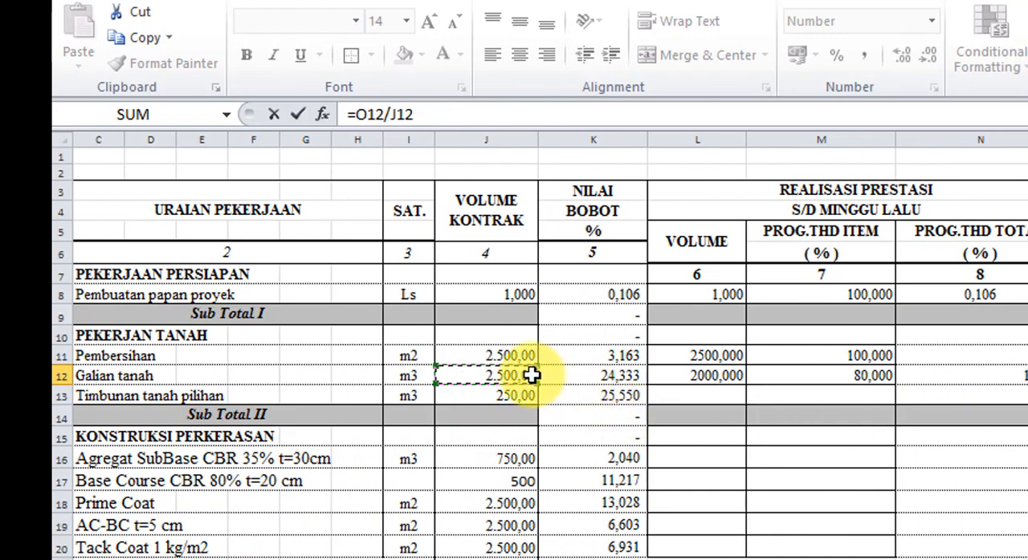
{"action": "type", "text": "*1"}
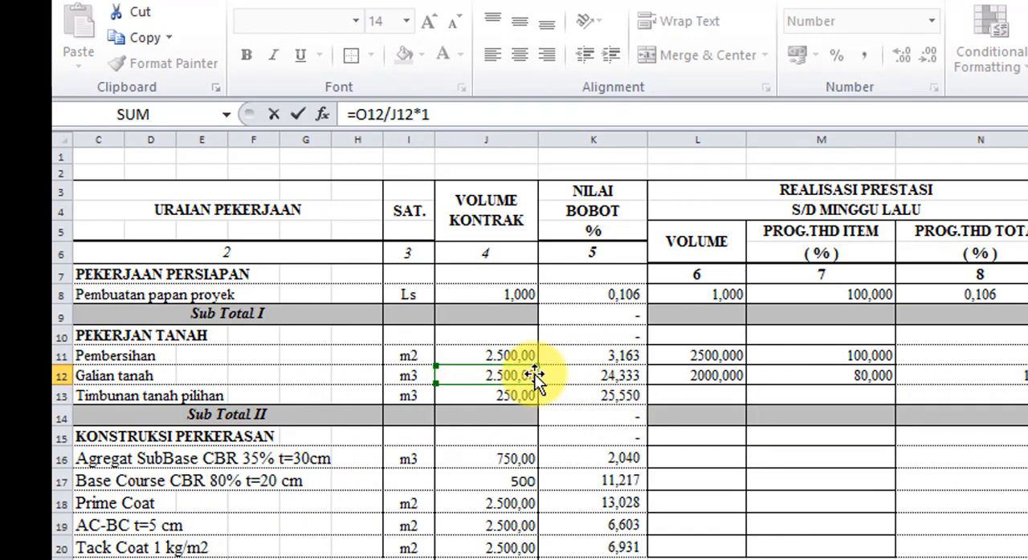
{"action": "type", "text": "00"}
{"action": "key", "text": "ctrl+Return"}
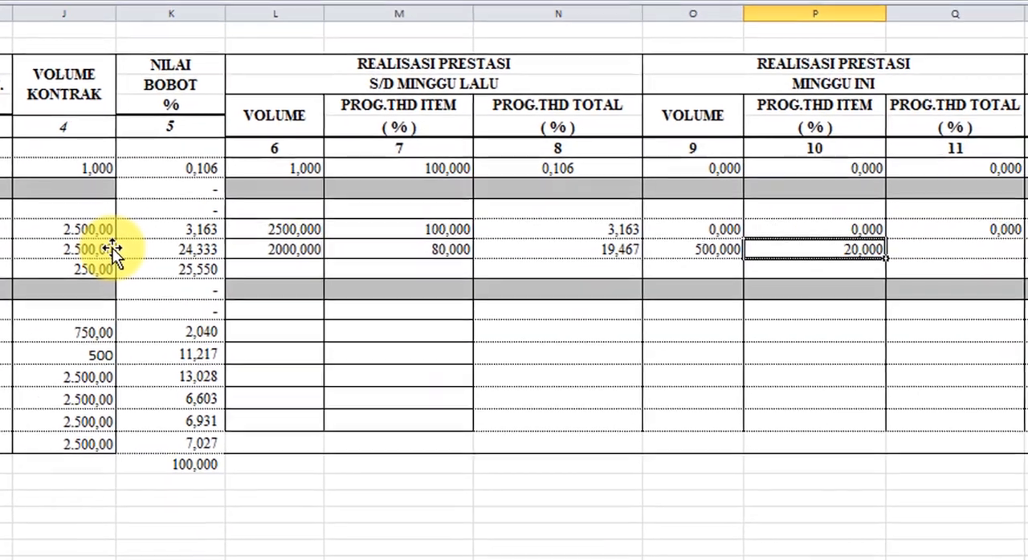
- Enter the formula =P12*K12/100 in Q12 to calculate Galian tanah's PROG.THD TOTAL percentage under MINGGU INI
{"action": "key", "text": "Right"}
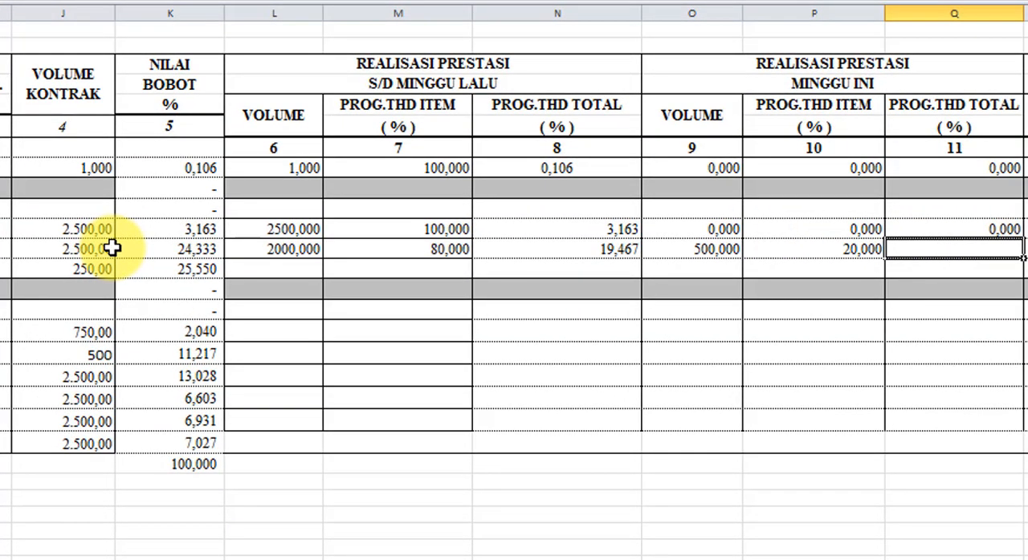
{"action": "type", "text": "="}
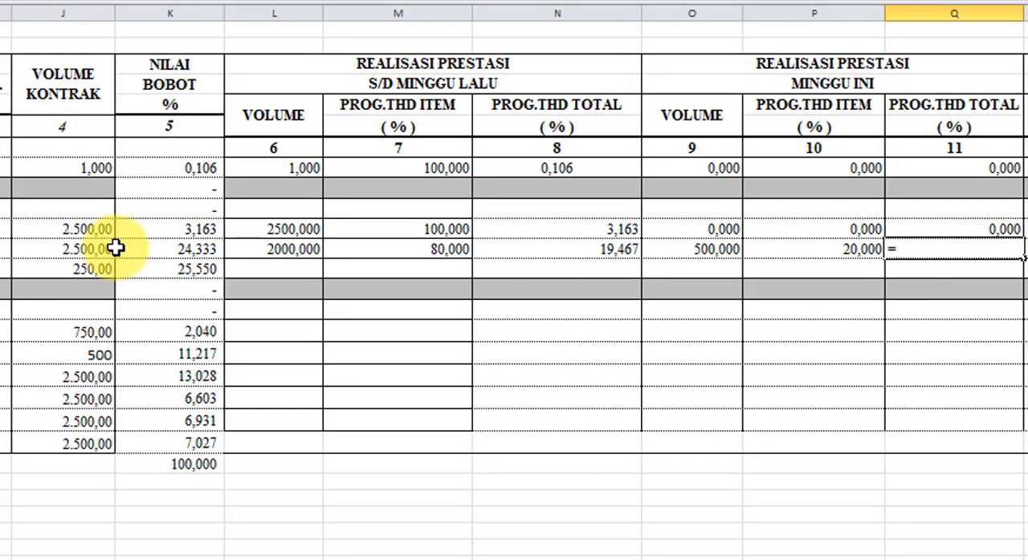
{"action": "left_click", "coordinate": [853, 253]}
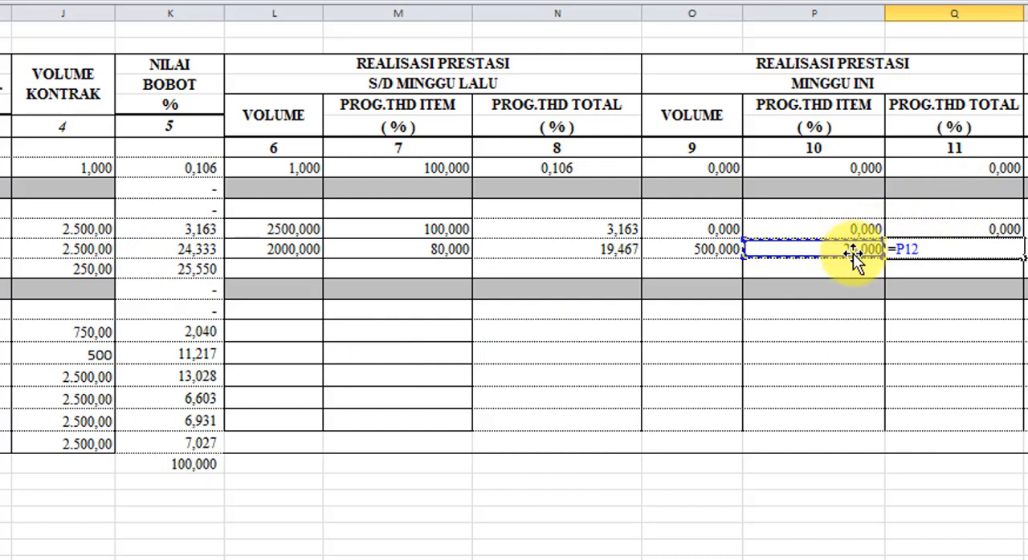
{"action": "type", "text": "*"}
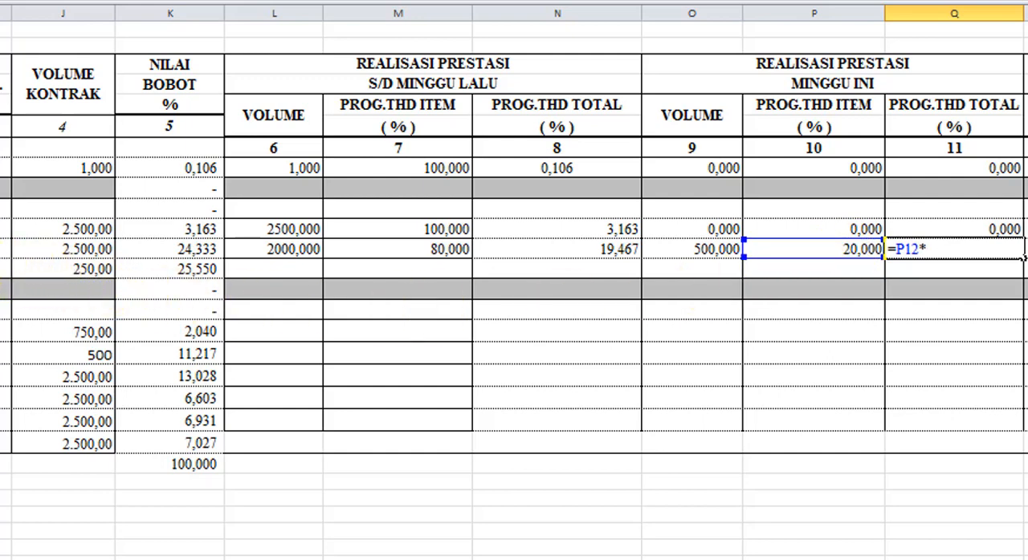
{"action": "left_click", "coordinate": [198, 253]}
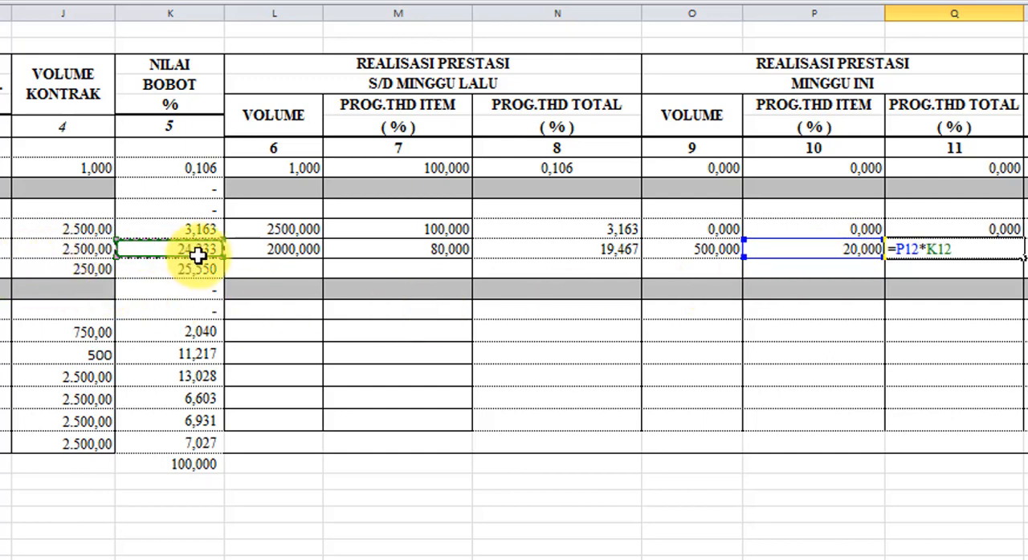
{"action": "type", "text": "/100"}
{"action": "key", "text": "Return"}
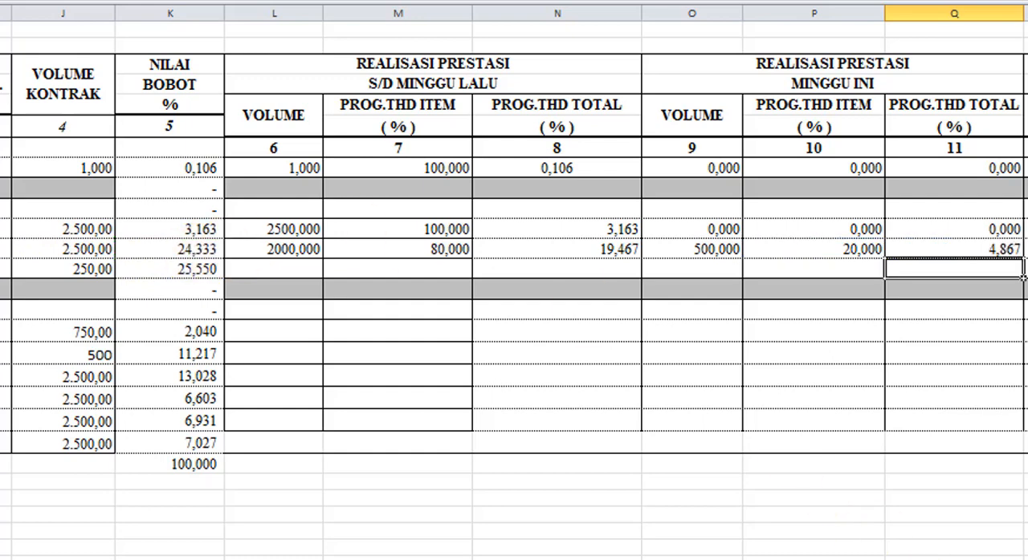
- Enter the formula =L12+O12 in R12 to calculate Galian tanah's cumulative VOLUME under S/D MINGGU INI
{"action": "scroll", "coordinate": [514, 281], "scroll_direction": "right", "scroll_amount": 2}
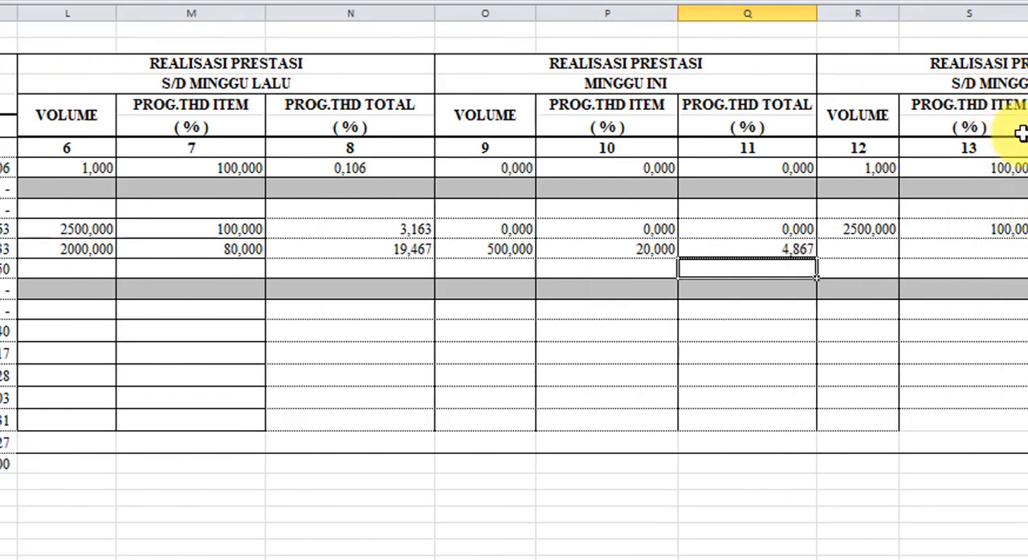
{"action": "left_click", "coordinate": [876, 254]}
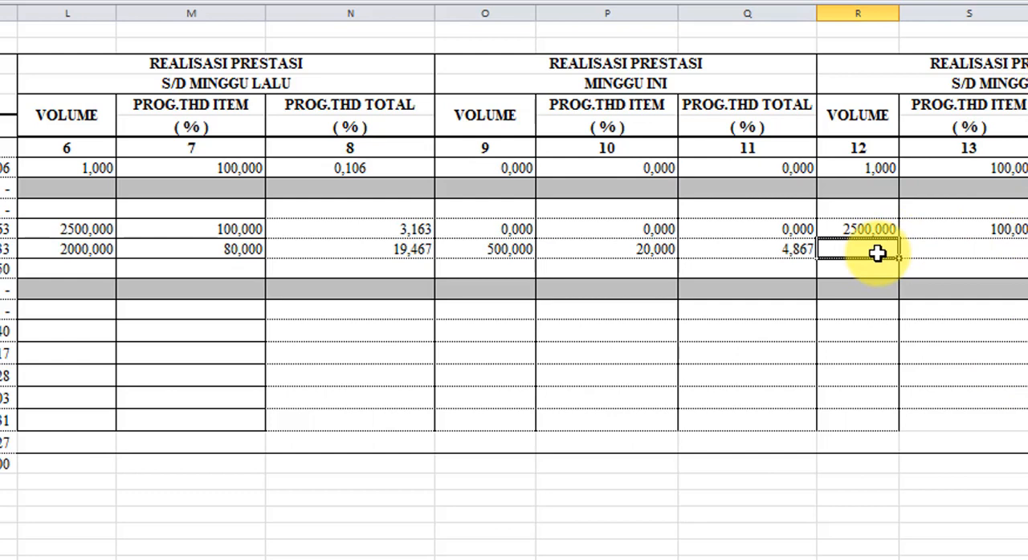
{"action": "type", "text": "="}
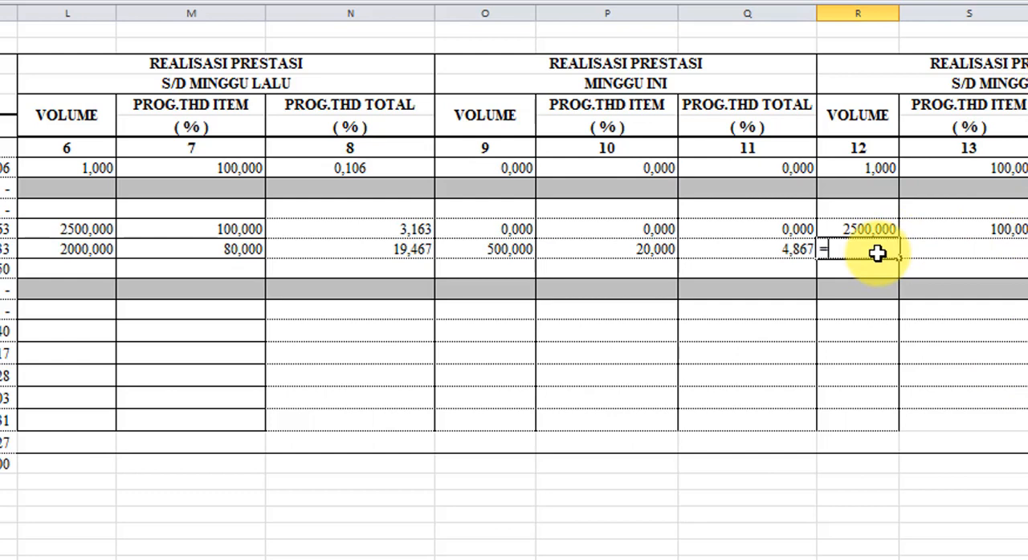
{"action": "left_click", "coordinate": [72, 250]}
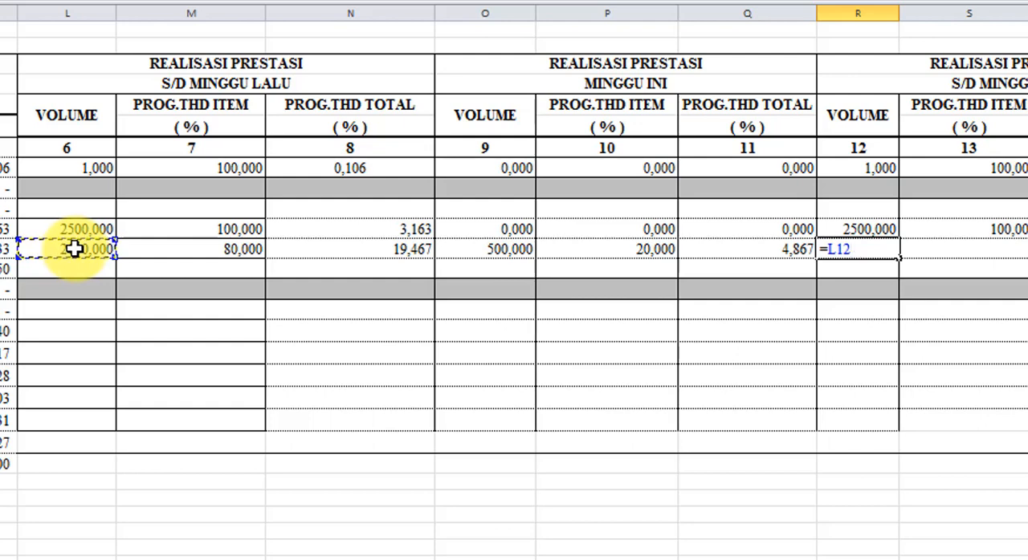
{"action": "type", "text": "+"}
{"action": "left_click", "coordinate": [508, 251]}
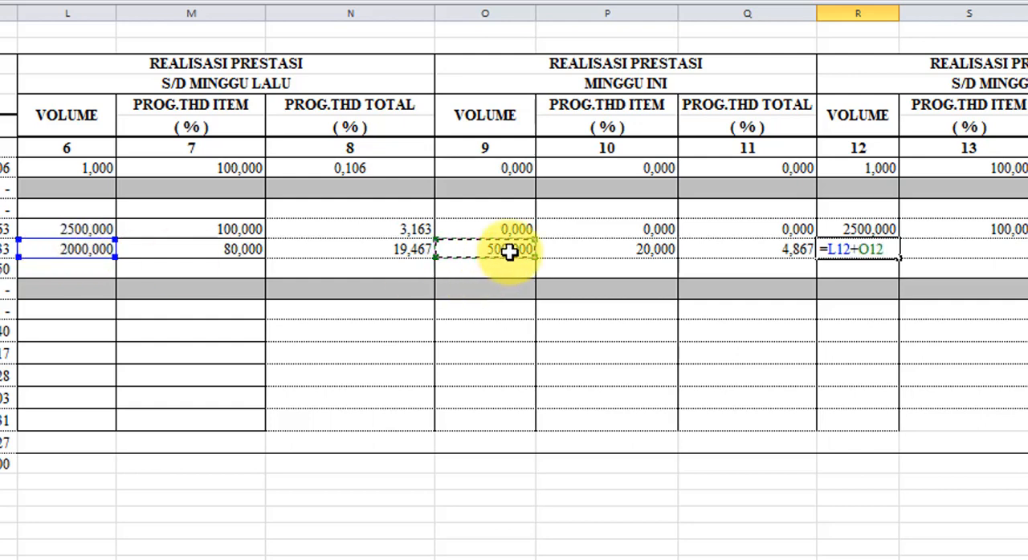
{"action": "key", "text": "Return"}
- Enter the formula =M12+P12 in S12 to calculate Galian tanah's PROG.THD ITEM percentage under S/D MINGGU INI
{"action": "key", "text": "Up"}
{"action": "key", "text": "Right"}
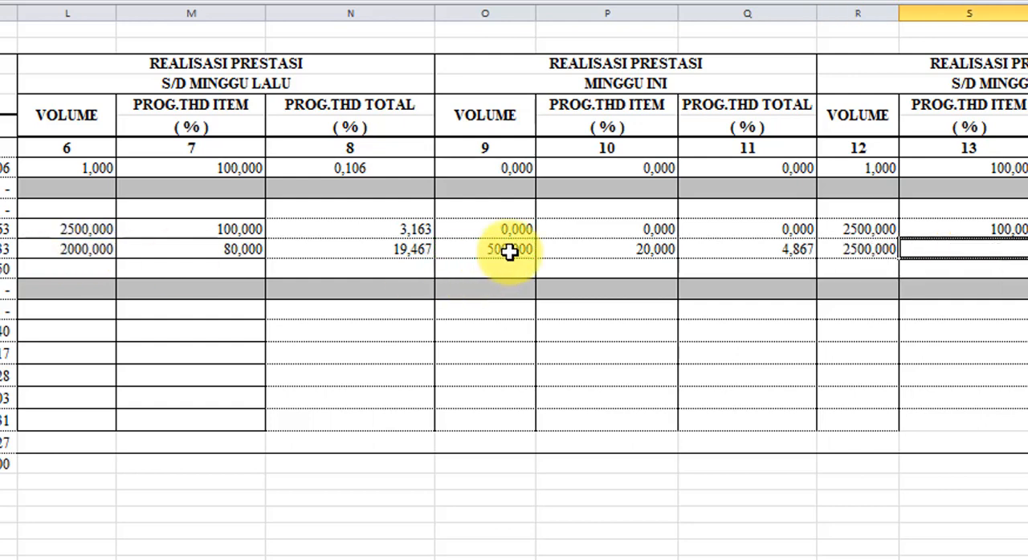
{"action": "type", "text": "="}
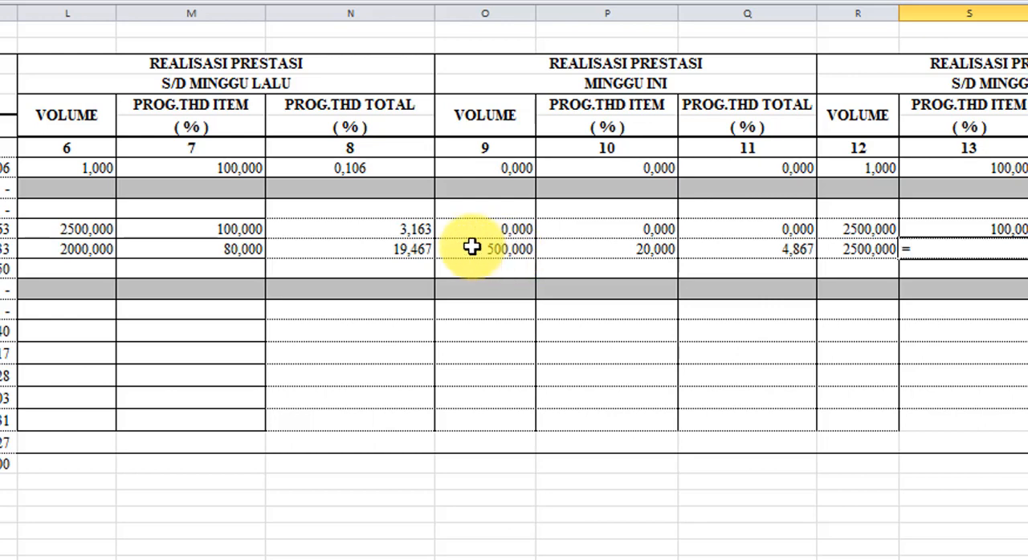
{"action": "left_click", "coordinate": [222, 249]}
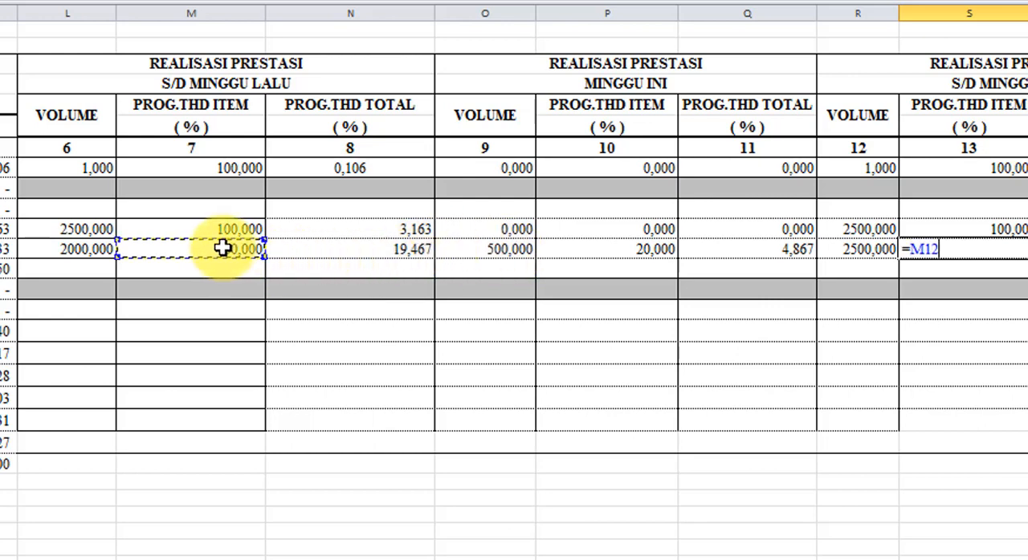
{"action": "type", "text": "+"}
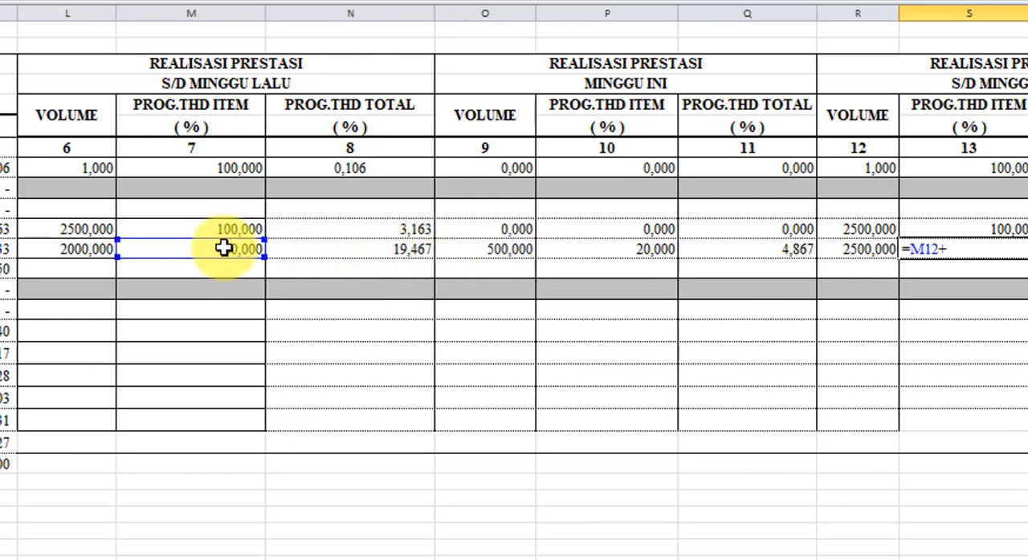
{"action": "left_click", "coordinate": [594, 249]}
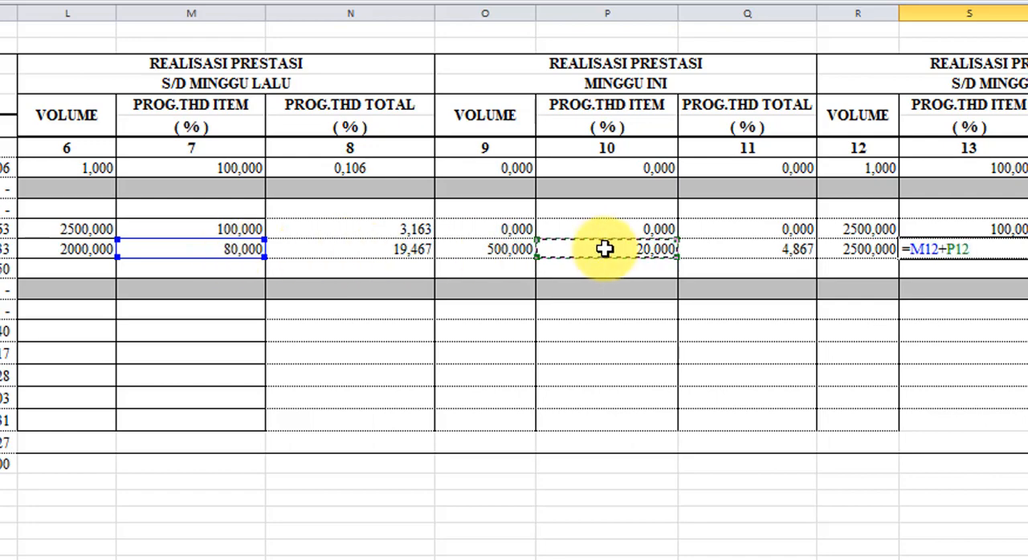
{"action": "key", "text": "Return"}
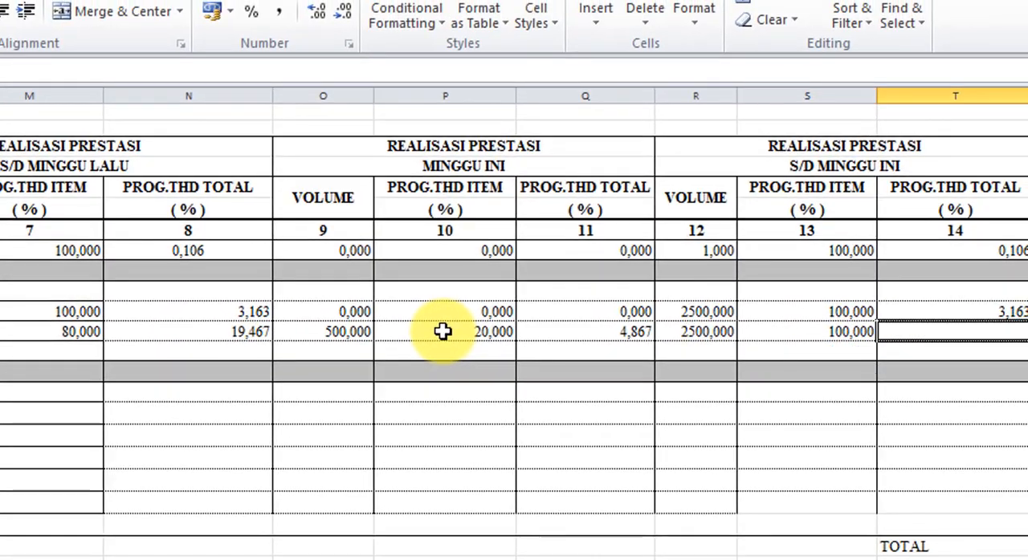
- Enter the formula =N12+Q12 in T12 to calculate Galian tanah's PROG.THD TOTAL percentage under S/D MINGGU INI
{"action": "type", "text": "="}
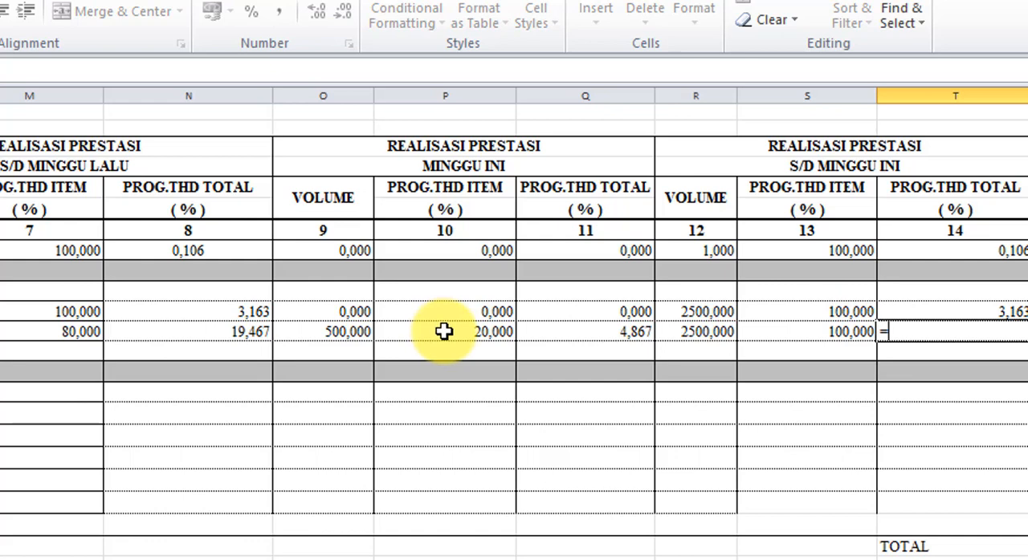
{"action": "left_click", "coordinate": [240, 335]}
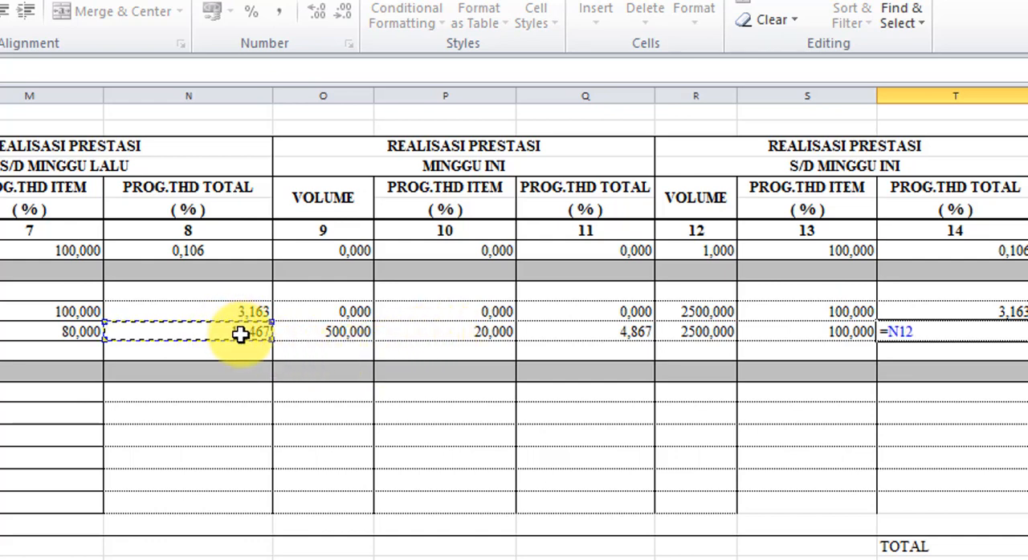
{"action": "type", "text": "+"}
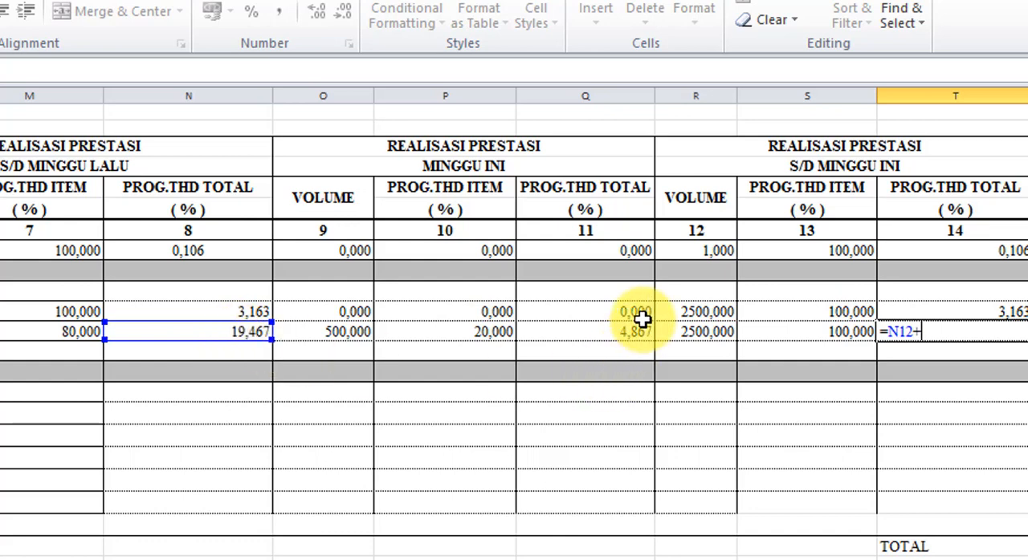
{"action": "left_click", "coordinate": [618, 332]}
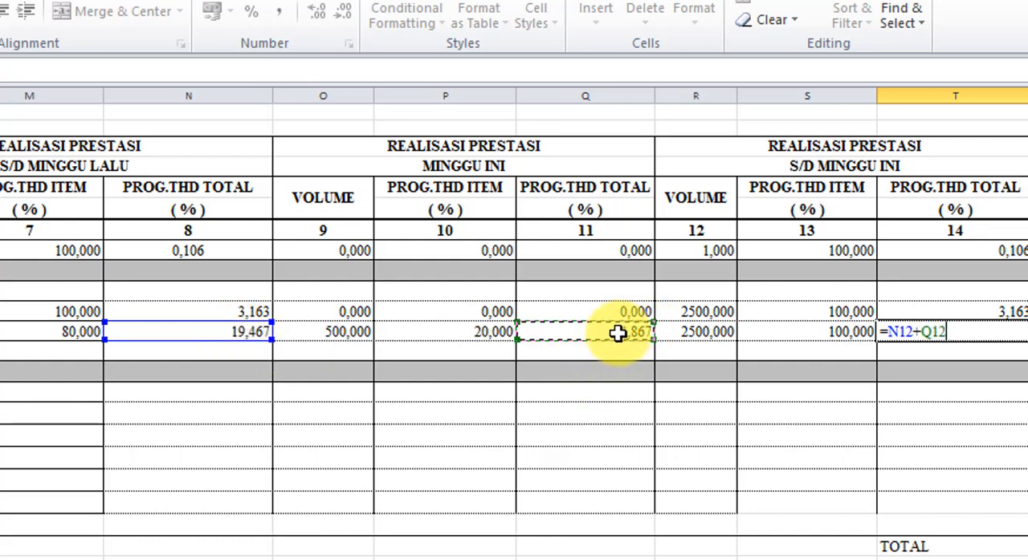
{"action": "key", "text": "Return"}
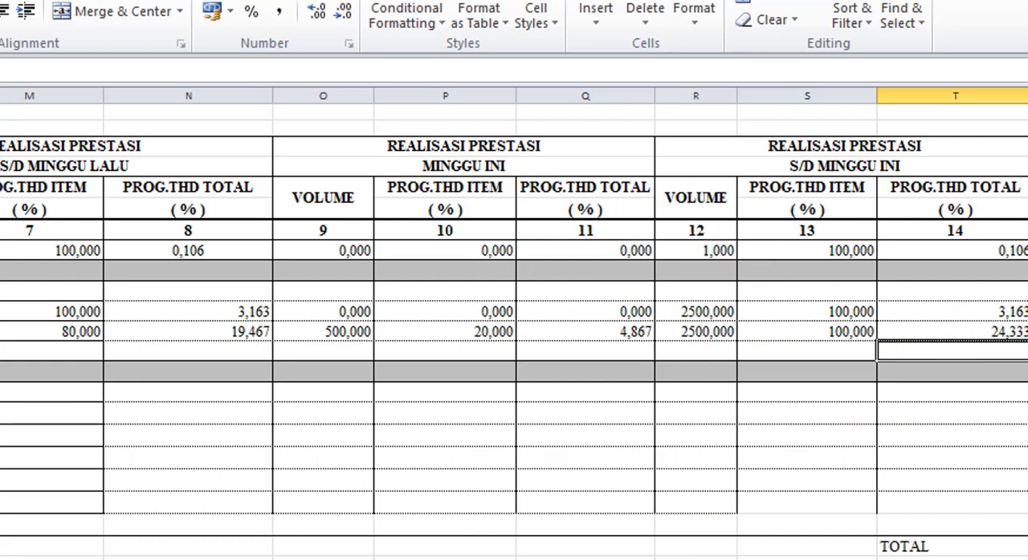
- Enter 100 in O13 as the realised VOLUME under MINGGU INI for the pilihan item in row 13
{"action": "scroll", "coordinate": [513, 321], "scroll_direction": "left", "scroll_amount": 3}
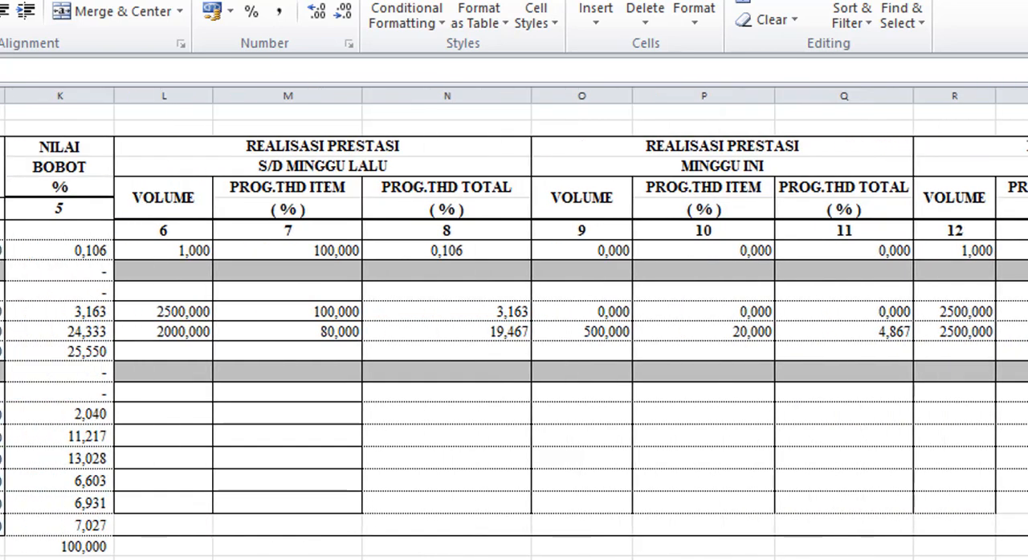
{"action": "scroll", "coordinate": [514, 321], "scroll_direction": "right", "scroll_amount": 3}
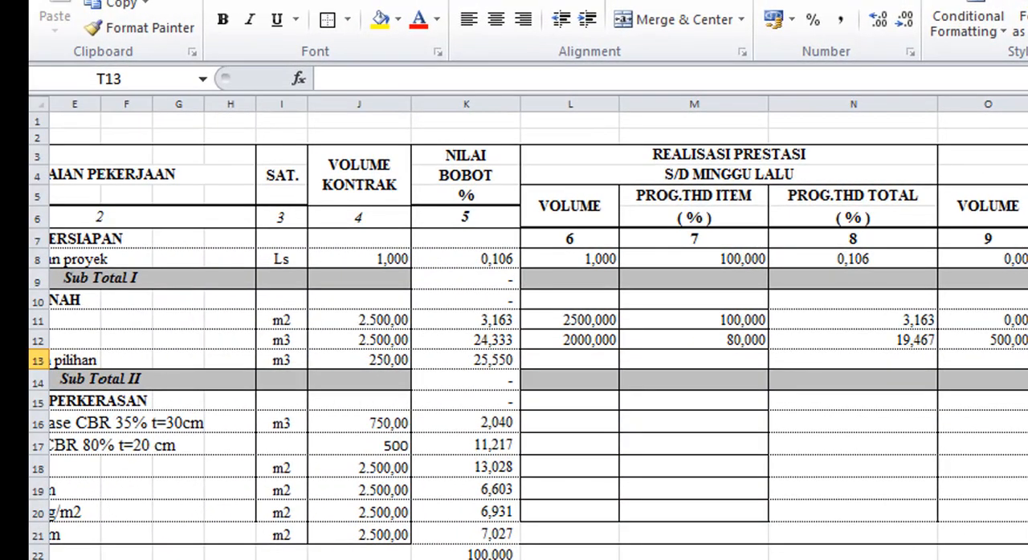
{"action": "left_click", "coordinate": [1016, 364]}
{"action": "type", "text": "100"}
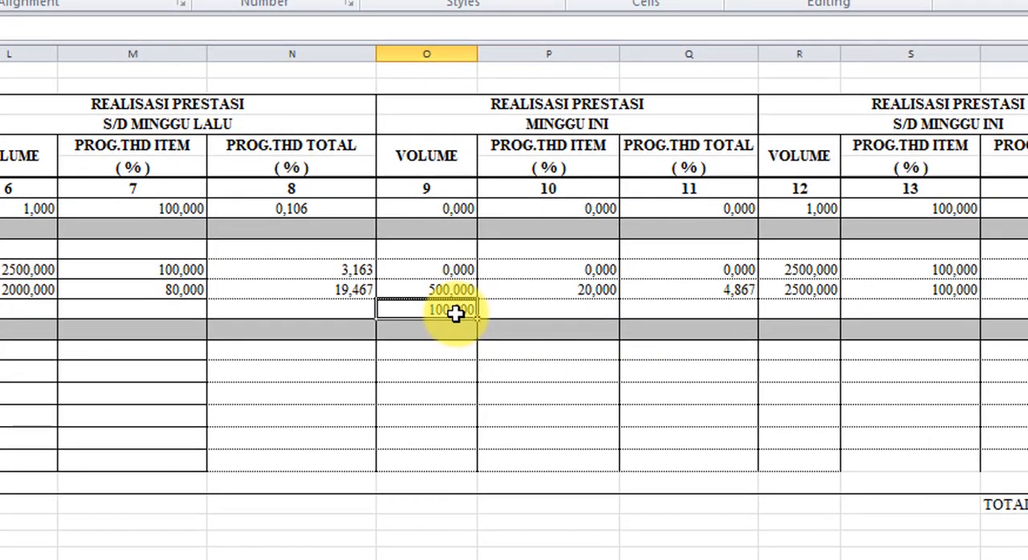
{"action": "key", "text": "Tab"}
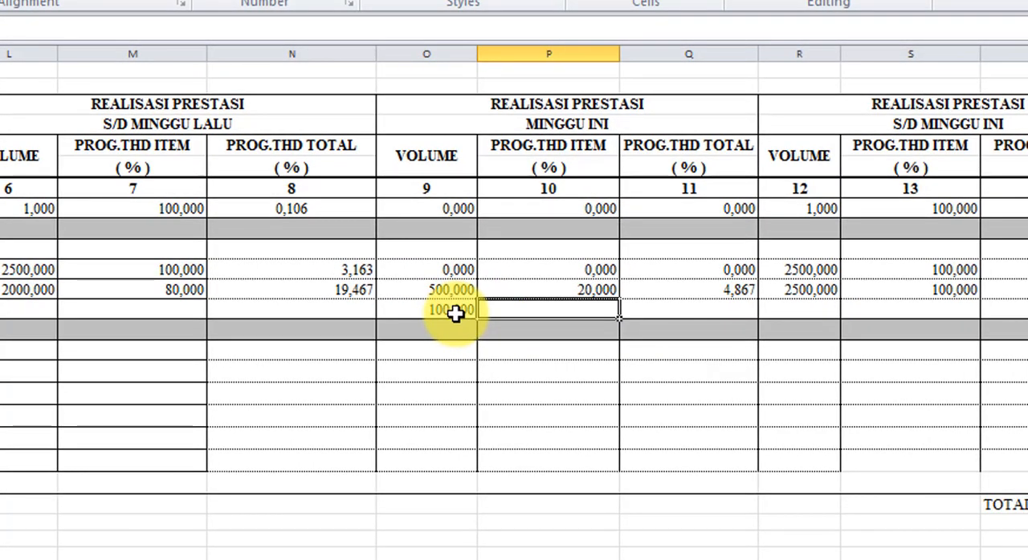
{"action": "type", "text": "="}
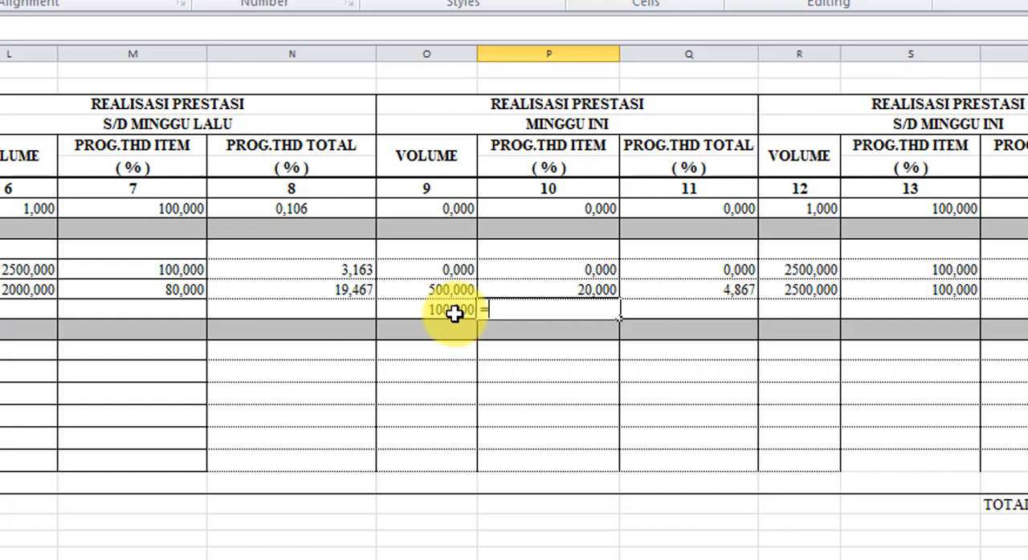
- Enter 0 in L13, M13 and N13 as the pilihan item's VOLUME, PROG.THD ITEM and PROG.THD TOTAL under S/D MINGGU LALU
{"action": "left_click", "coordinate": [19, 314]}
{"action": "type", "text": "0"}
{"action": "key", "text": "Return"}
{"action": "key", "text": "Up"}
{"action": "key", "text": "Right"}
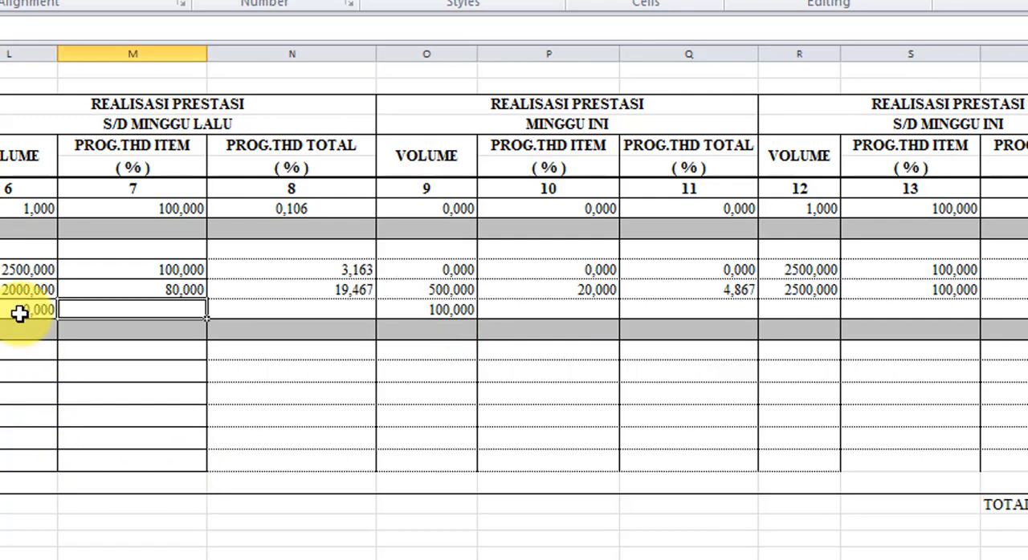
{"action": "type", "text": "0"}
{"action": "key", "text": "Return"}
{"action": "key", "text": "Up"}
{"action": "key", "text": "Right"}
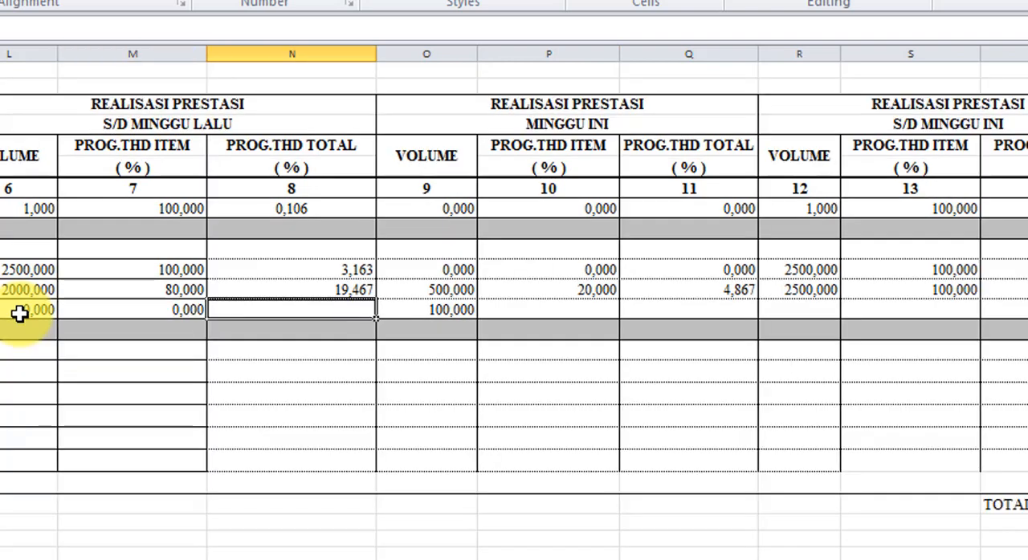
{"action": "type", "text": "0"}
{"action": "key", "text": "Return"}
{"action": "key", "text": "Up"}
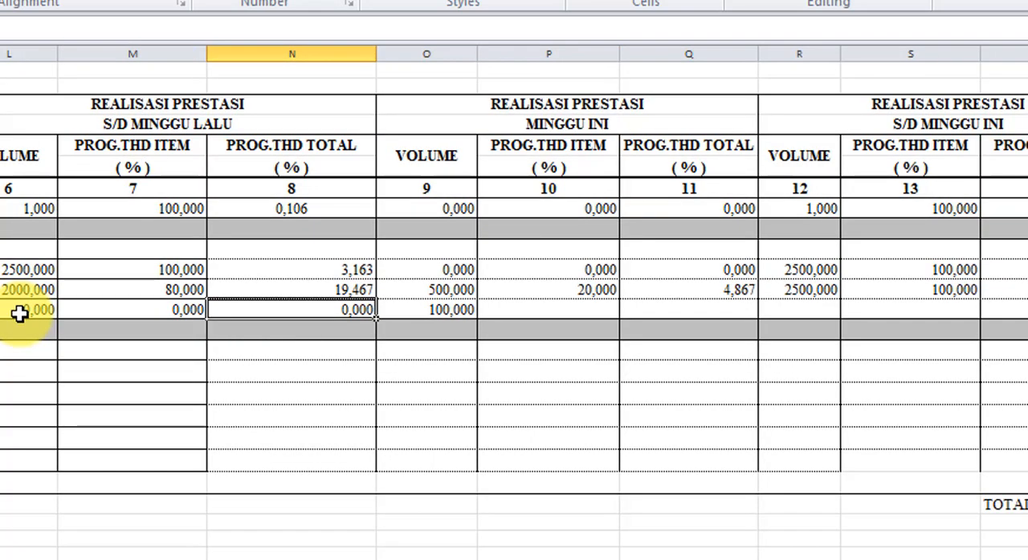
{"action": "key", "text": "Right"}
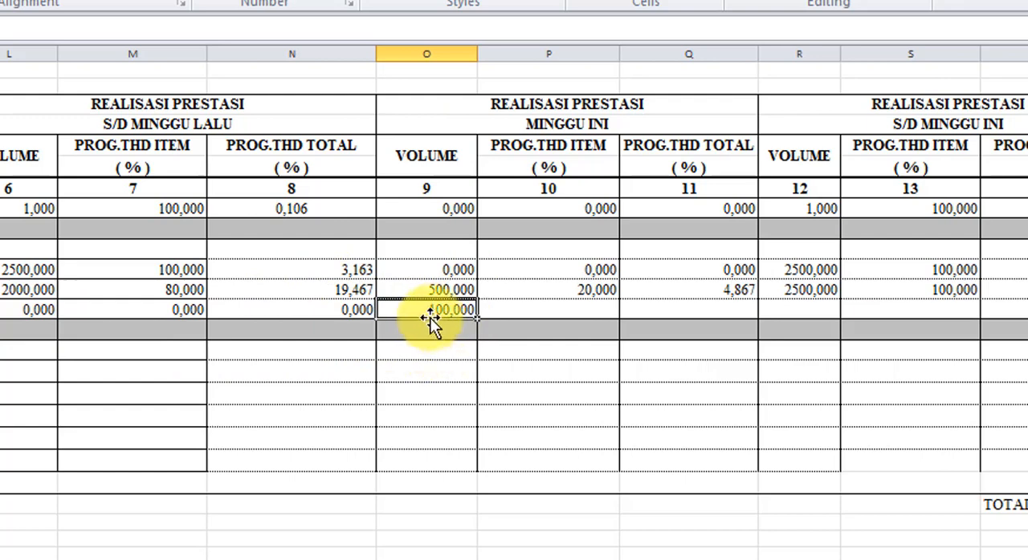
- Enter the formula =O13/J13*100 in P13 to calculate the pilihan item's PROG.THD ITEM percentage under MINGGU INI
{"action": "left_click", "coordinate": [526, 303]}
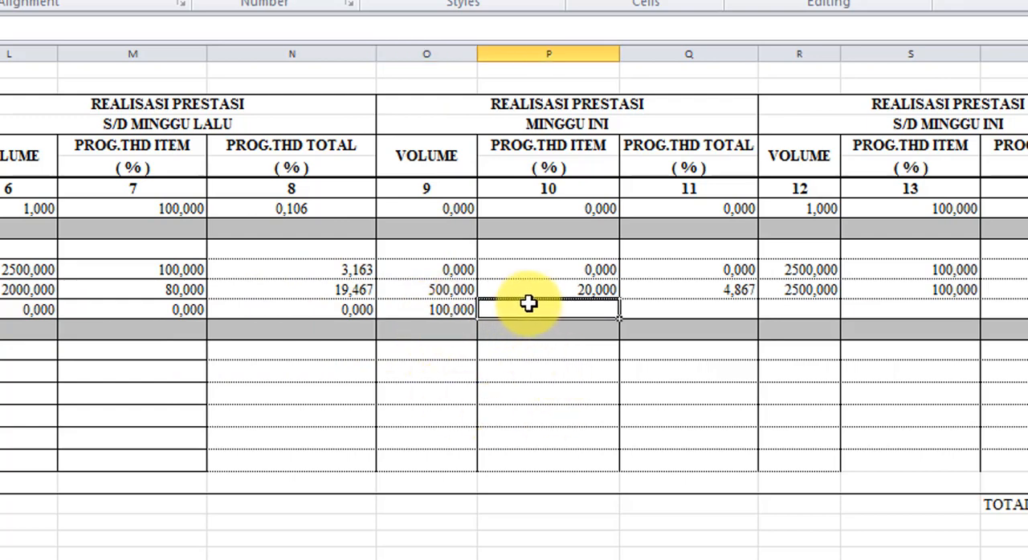
{"action": "type", "text": "=O"}
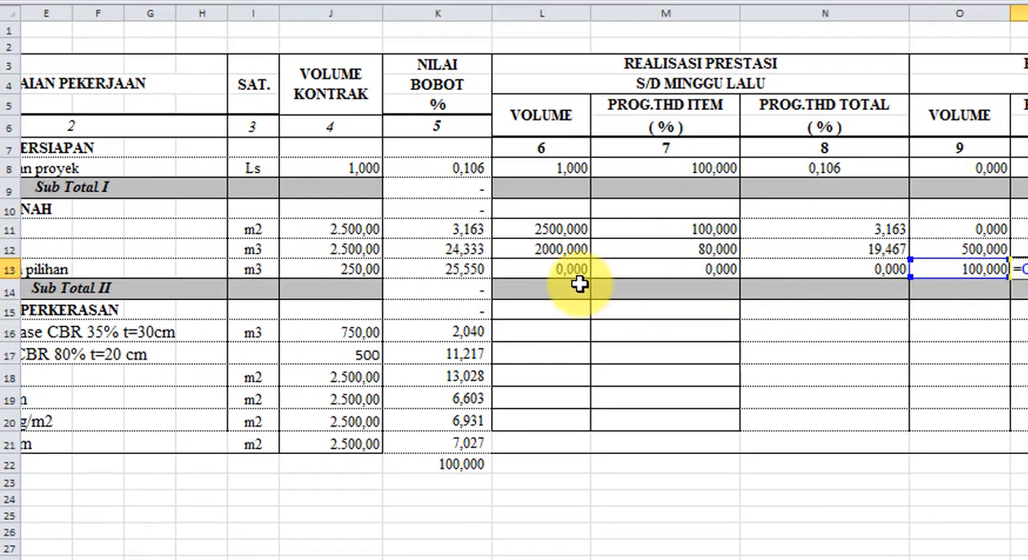
{"action": "left_click", "coordinate": [356, 267]}
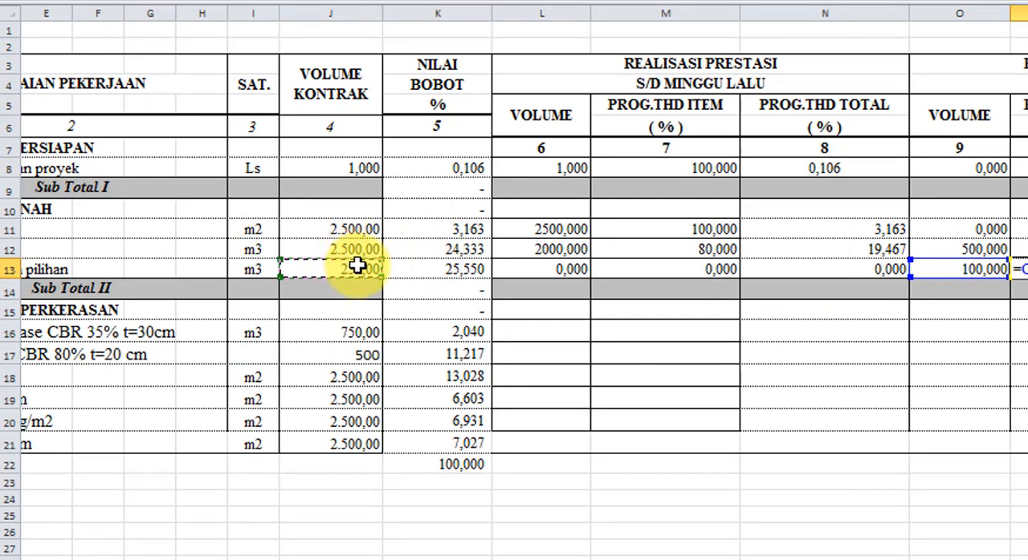
{"action": "type", "text": "*100"}
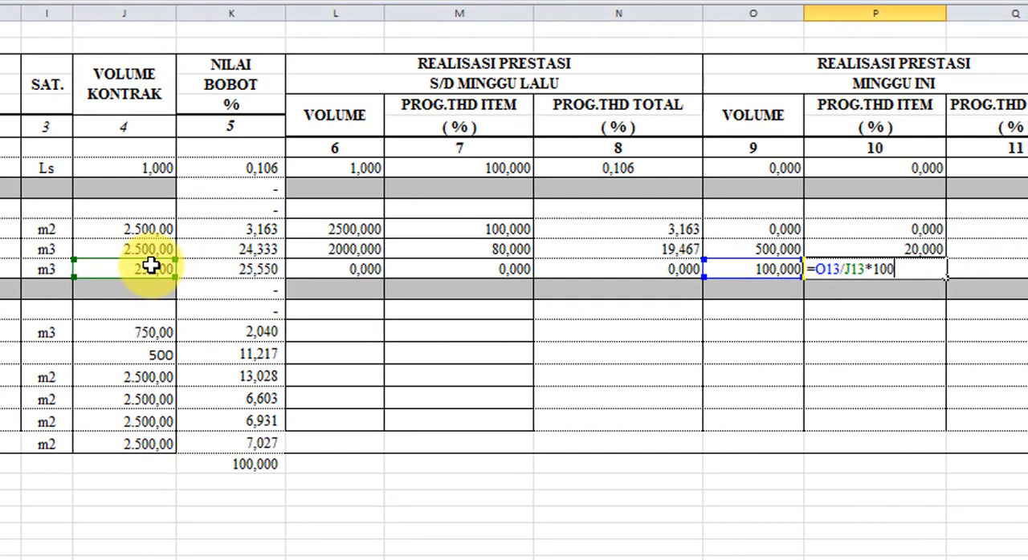
{"action": "key", "text": "Return"}
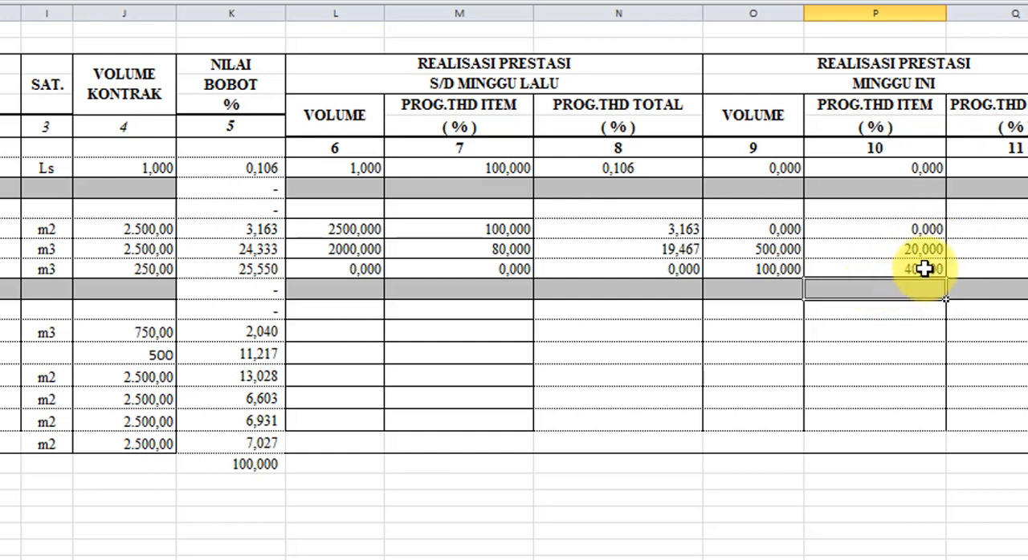
- Enter the formula =P13*K13/100 in Q13 to calculate Timbunan tanah pilihan's PROG.THD TOTAL percentage under MINGGU INI
{"action": "left_click", "coordinate": [1019, 269]}
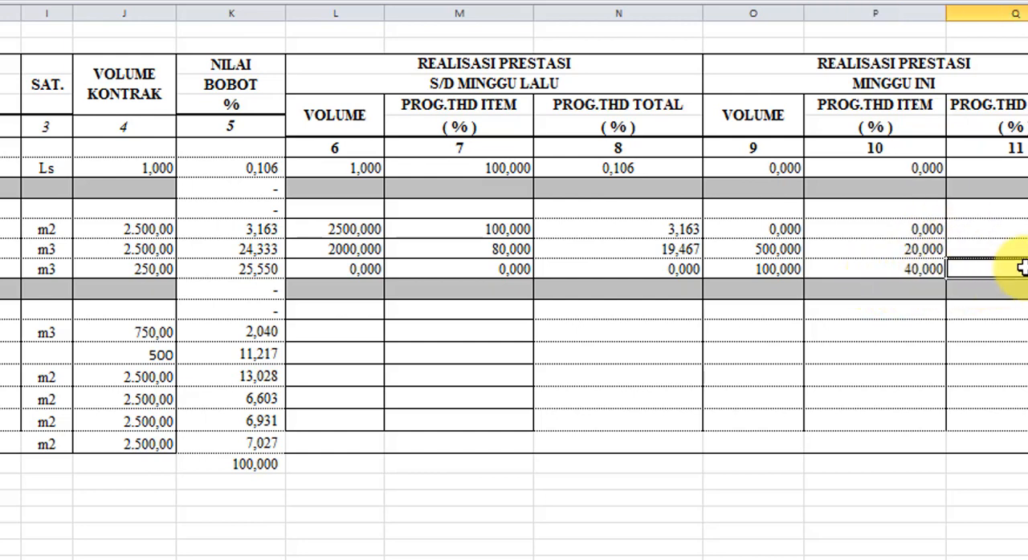
{"action": "type", "text": "="}
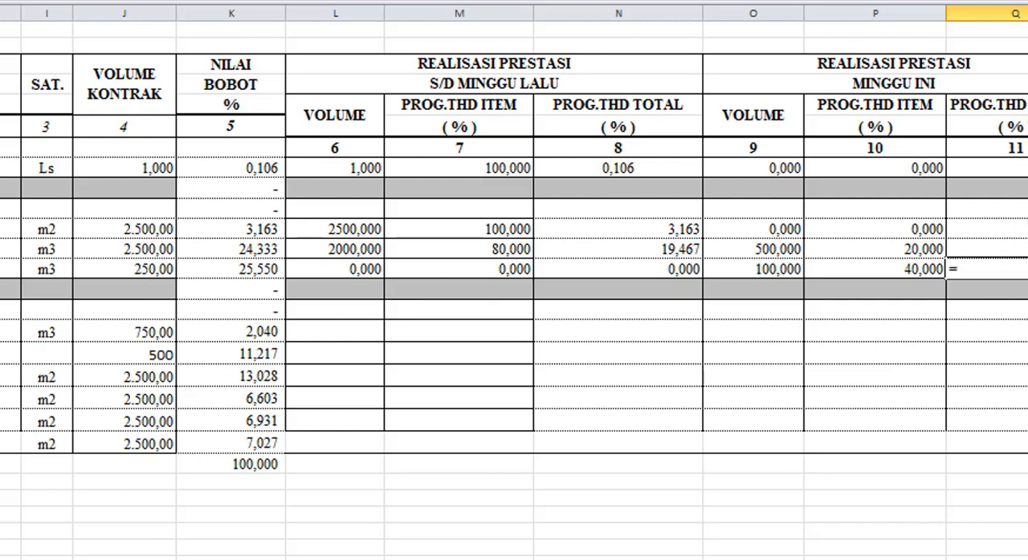
{"action": "left_click", "coordinate": [919, 271]}
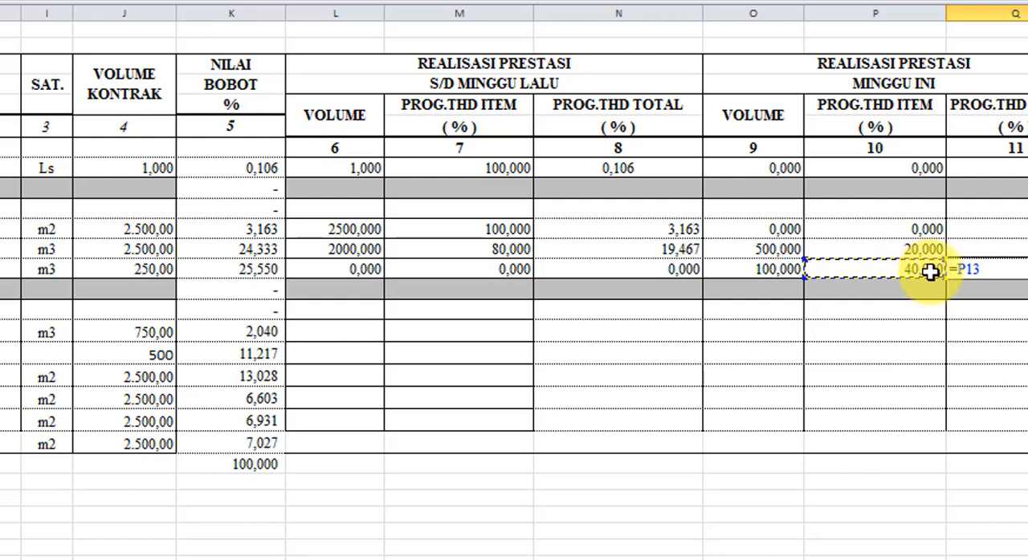
{"action": "left_click_drag", "start_coordinate": [985, 269], "coordinate": [970, 269]}
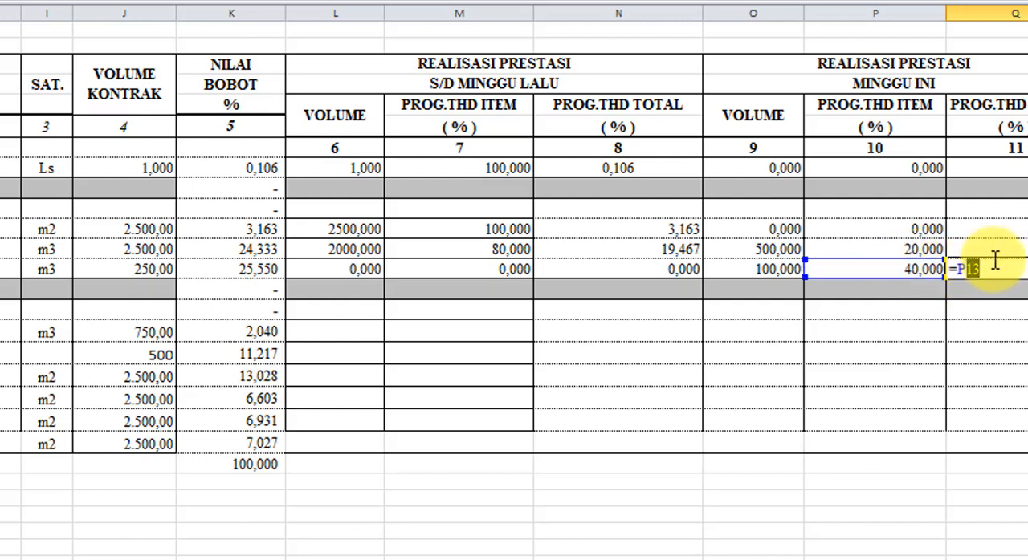
{"action": "left_click", "coordinate": [995, 260]}
{"action": "type", "text": "*"}
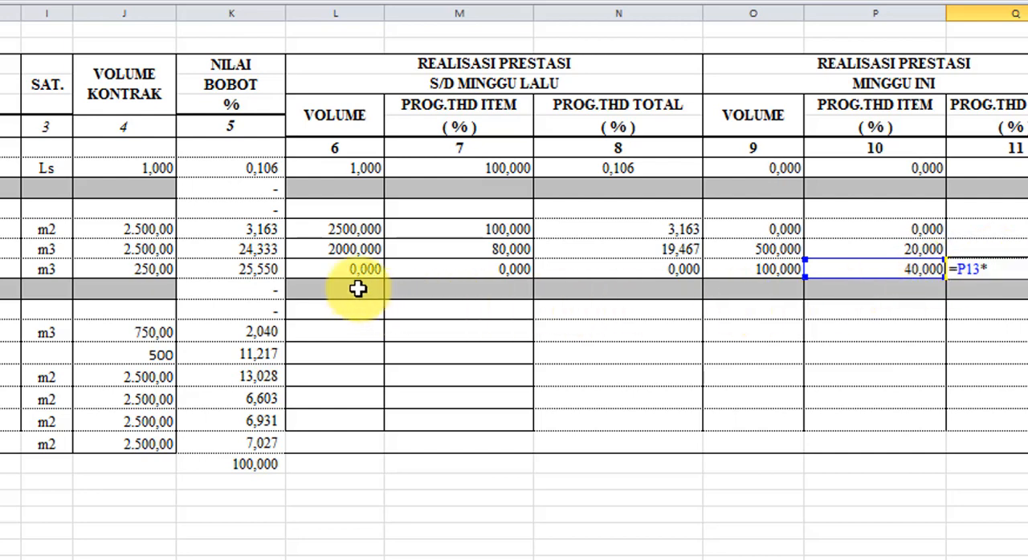
{"action": "left_click", "coordinate": [273, 267]}
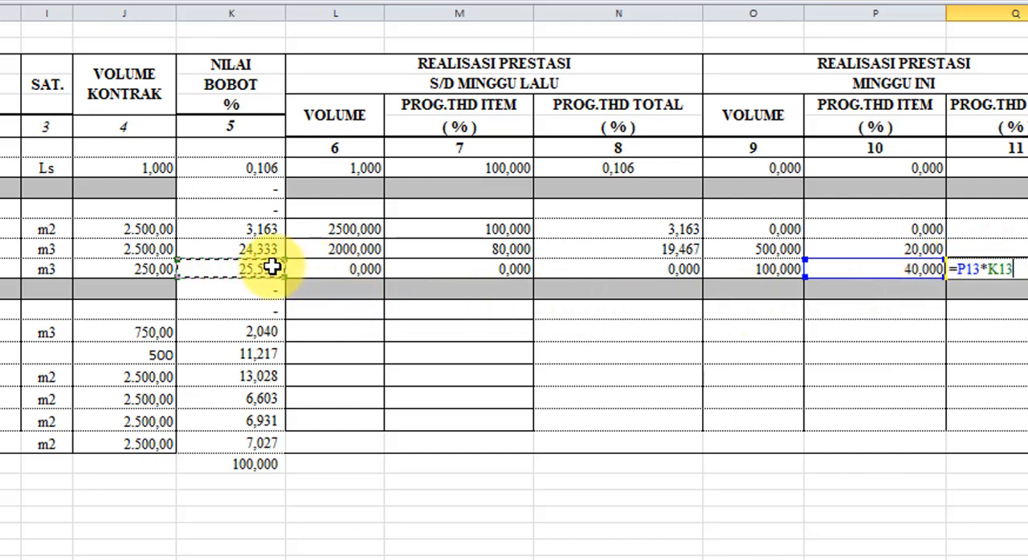
{"action": "type", "text": "/1"}
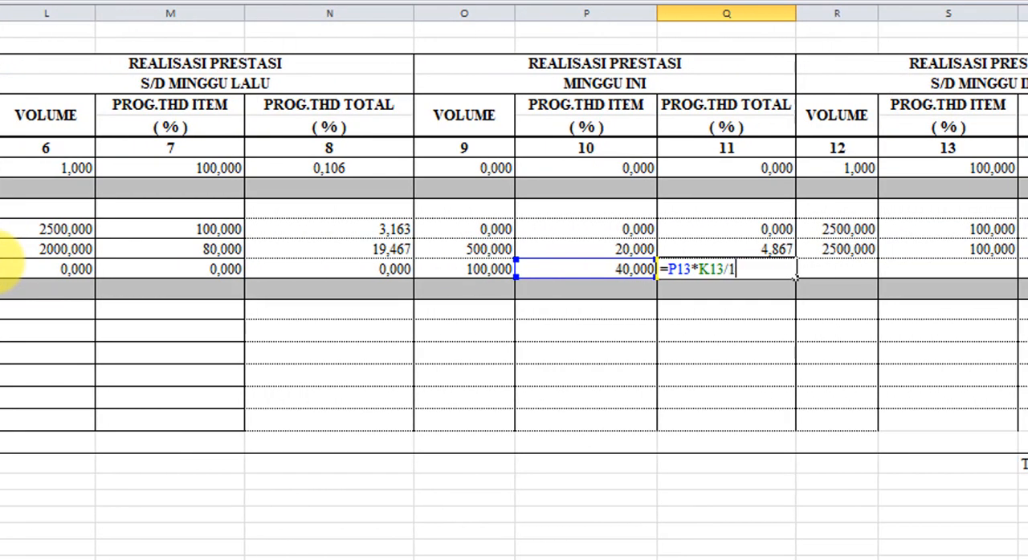
{"action": "type", "text": "00"}
{"action": "key", "text": "Return"}
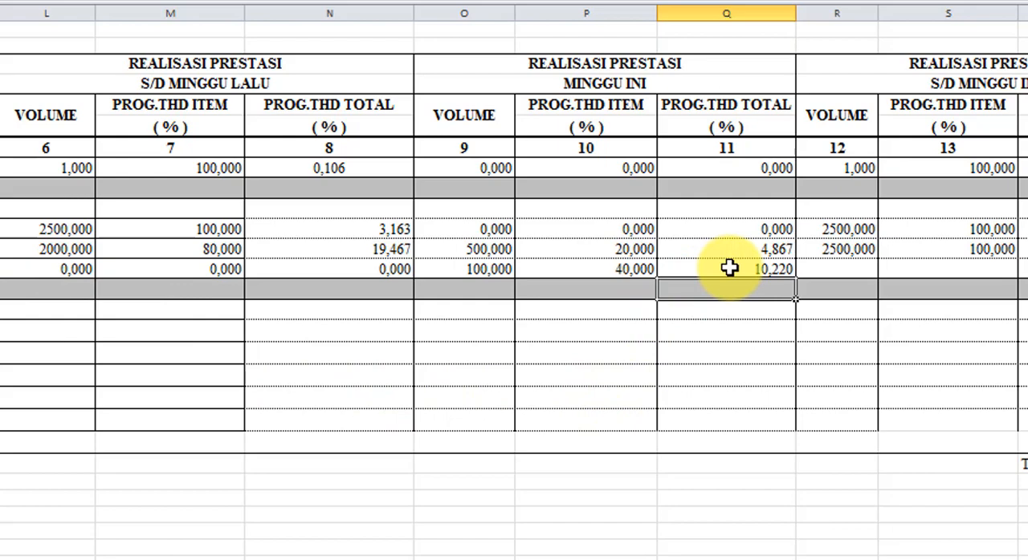
- Enter the formula =L13+O13 in R13 to calculate Timbunan tanah pilihan's cumulative VOLUME under S/D MINGGU INI
{"action": "left_click", "coordinate": [857, 268]}
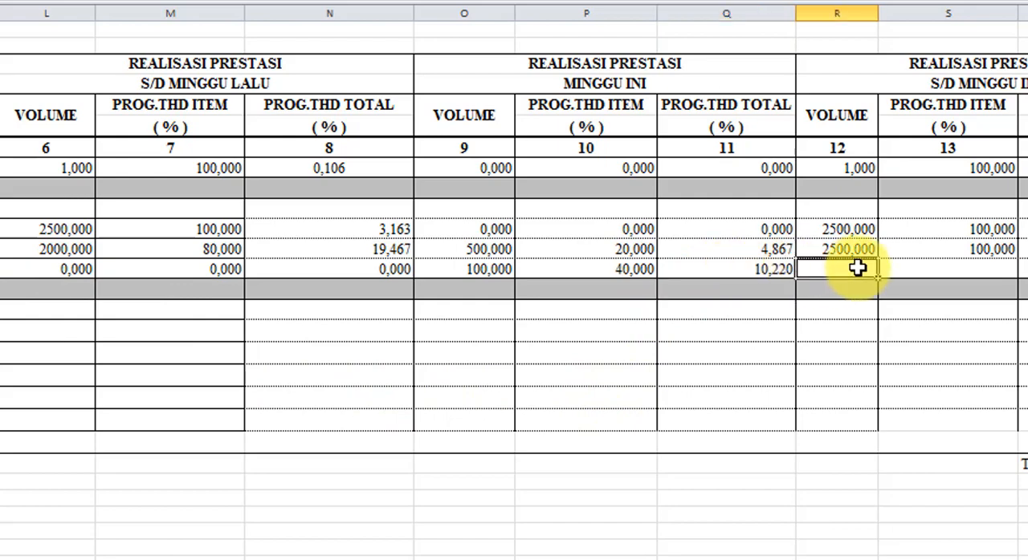
{"action": "type", "text": "="}
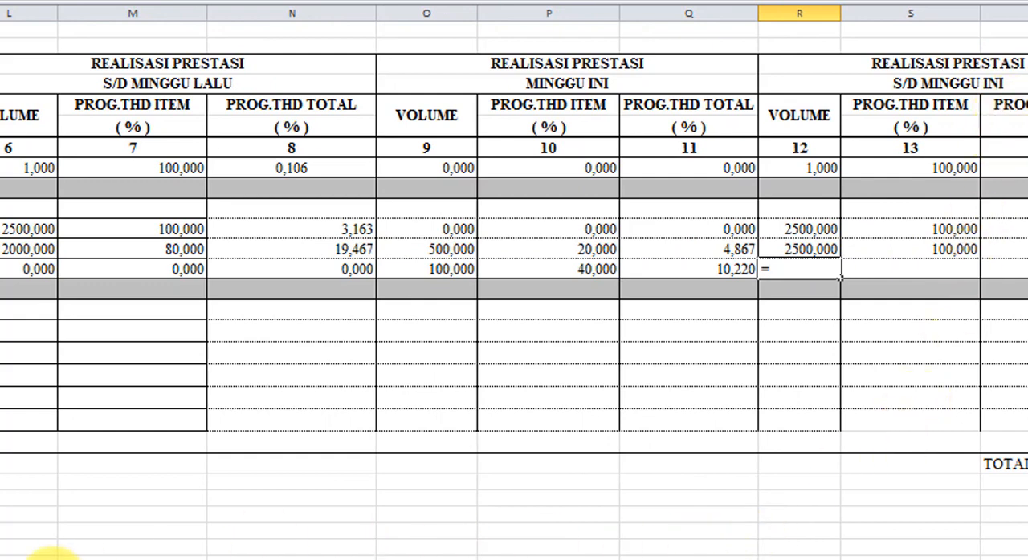
{"action": "left_click", "coordinate": [42, 269]}
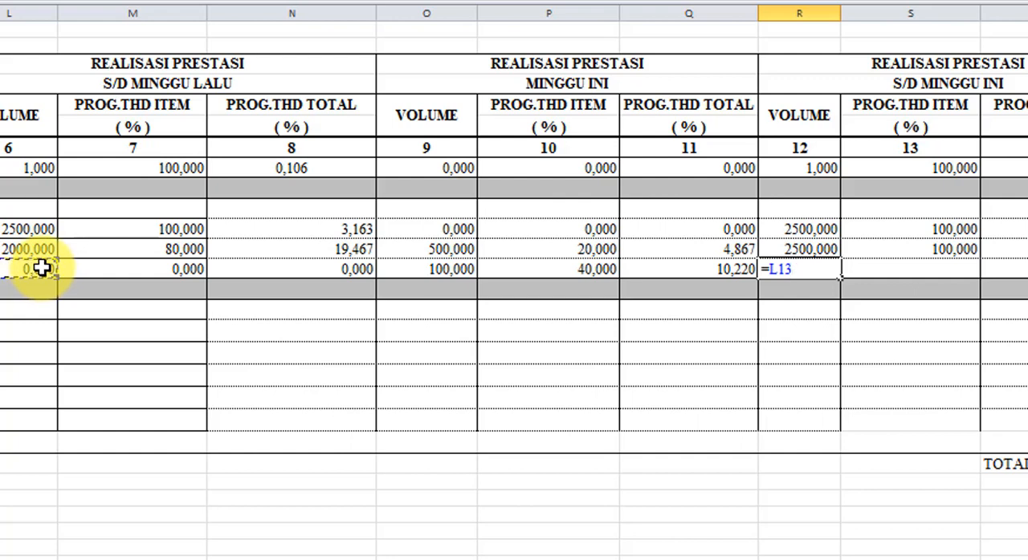
{"action": "type", "text": "+"}
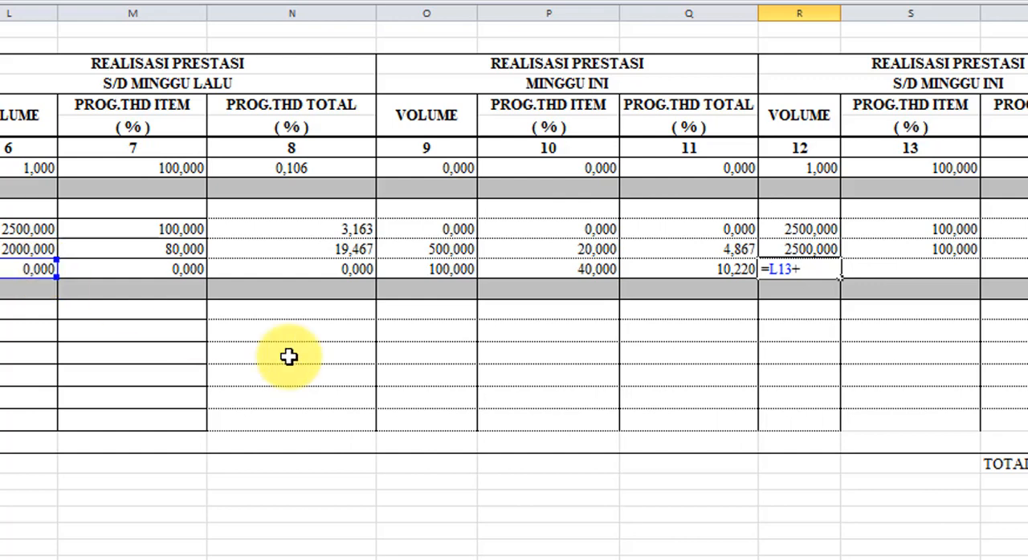
{"action": "left_click", "coordinate": [461, 273]}
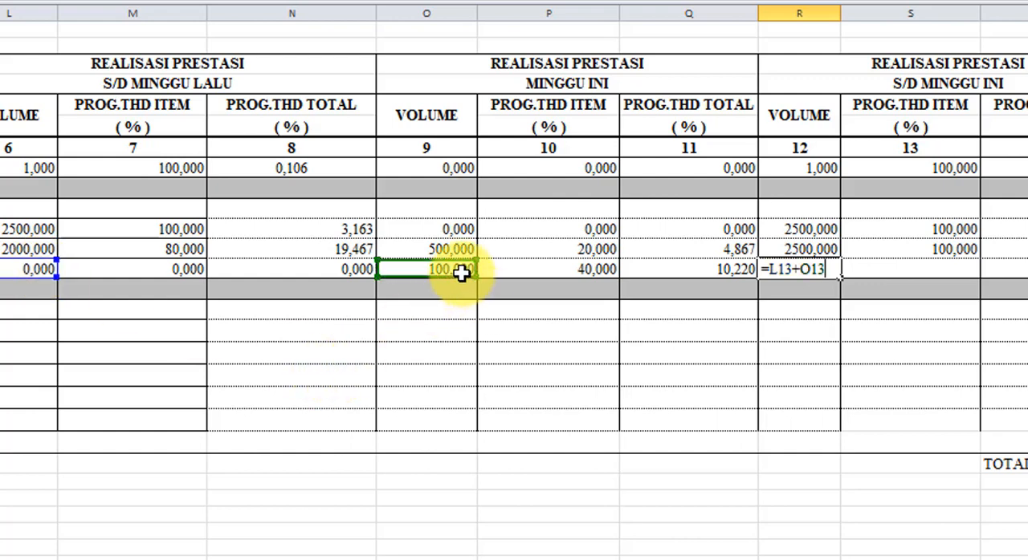
{"action": "key", "text": "Return"}
- Enter the formula =M13+P13 in S13 to calculate Timbunan tanah pilihan's PROG.THD ITEM percentage under S/D MINGGU INI
{"action": "key", "text": "Up"}
{"action": "key", "text": "Right"}
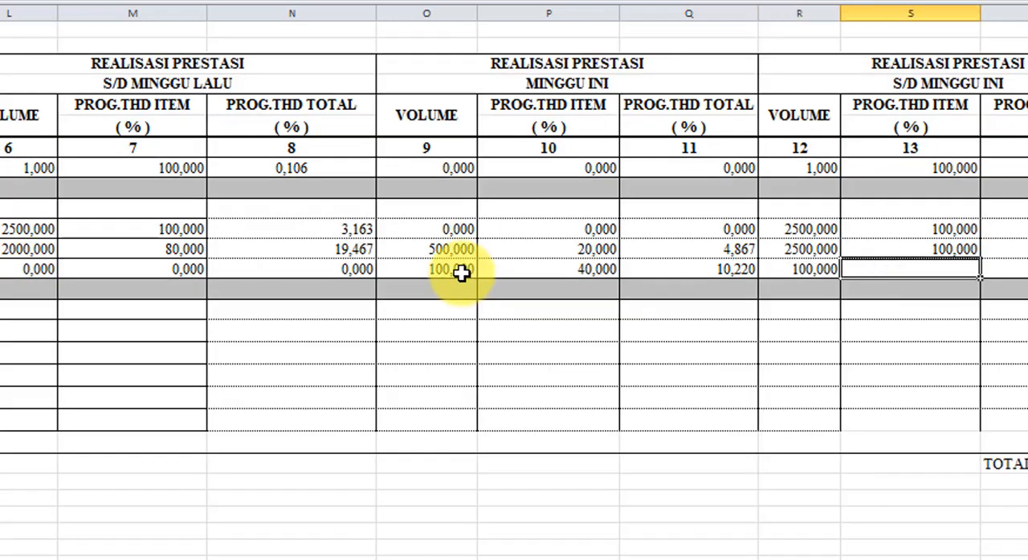
{"action": "type", "text": "="}
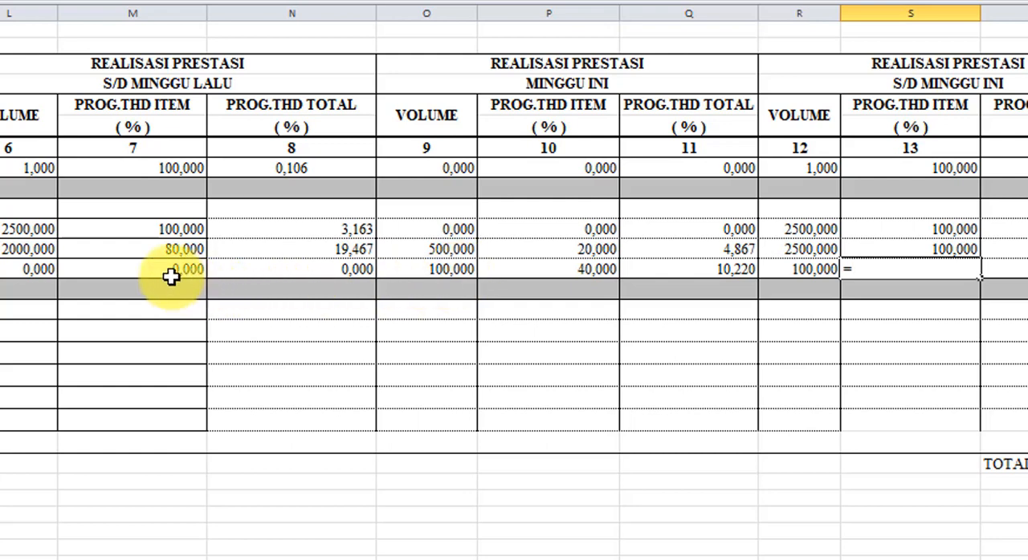
{"action": "left_click", "coordinate": [128, 267]}
{"action": "type", "text": "+"}
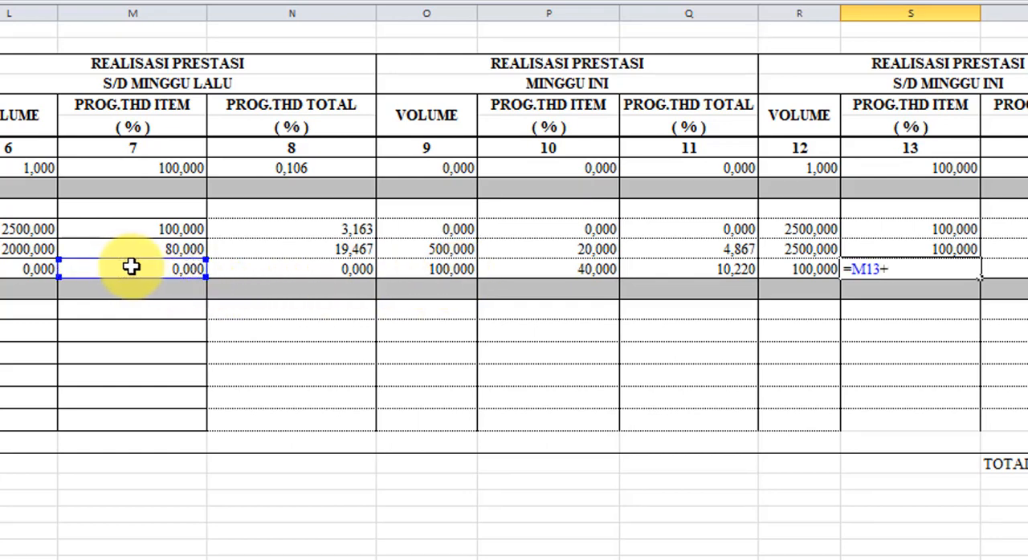
{"action": "left_click", "coordinate": [573, 271]}
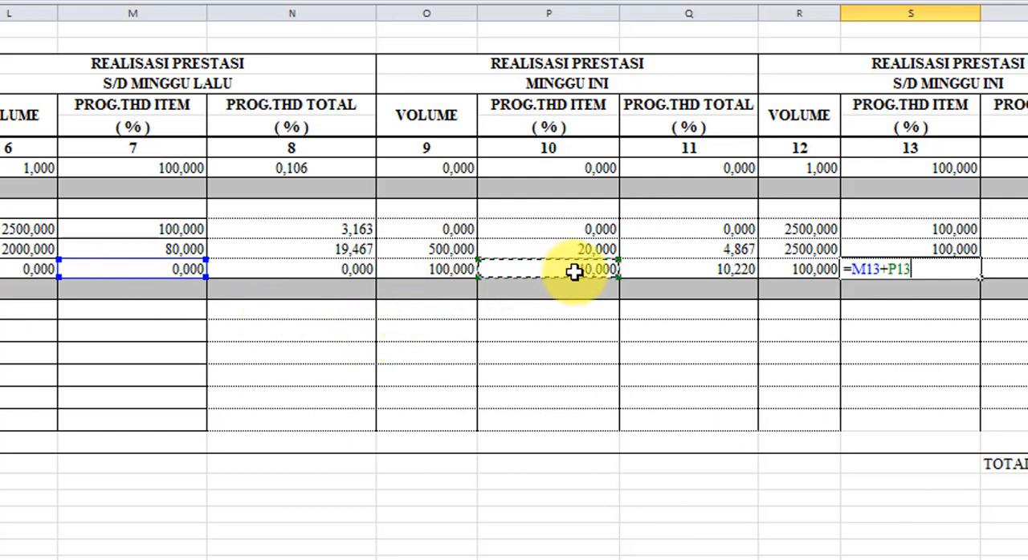
{"action": "key", "text": "Tab"}
- Enter the formula =N13+Q13 in T13 to calculate Timbunan tanah pilihan's PROG.THD TOTAL percentage under S/D MINGGU INI
{"action": "key", "text": "Up"}
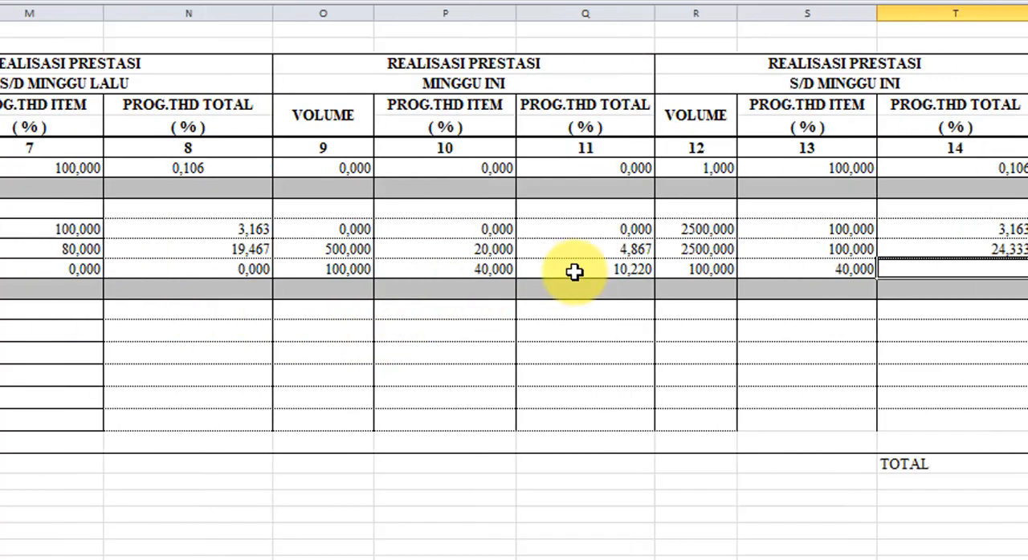
{"action": "type", "text": "="}
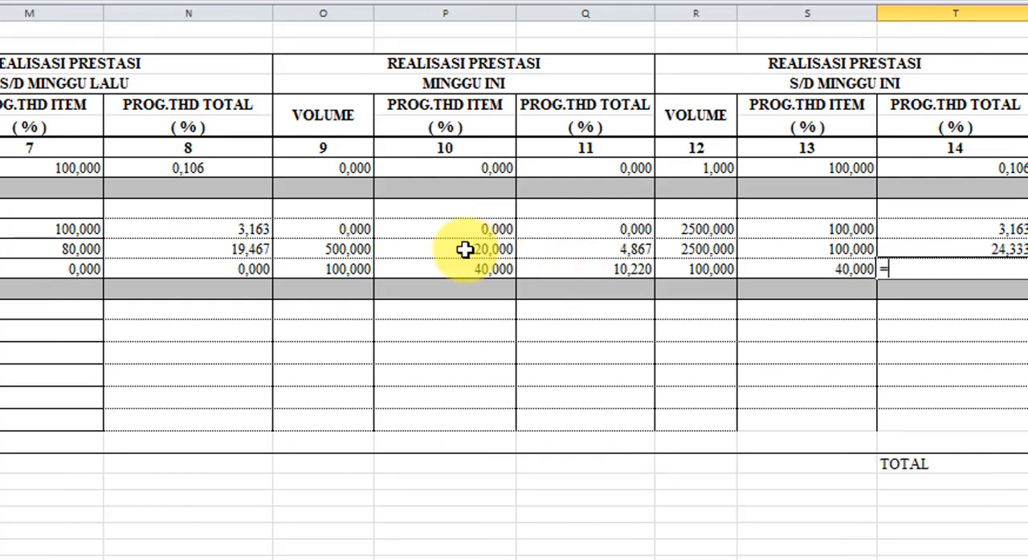
{"action": "left_click", "coordinate": [246, 274]}
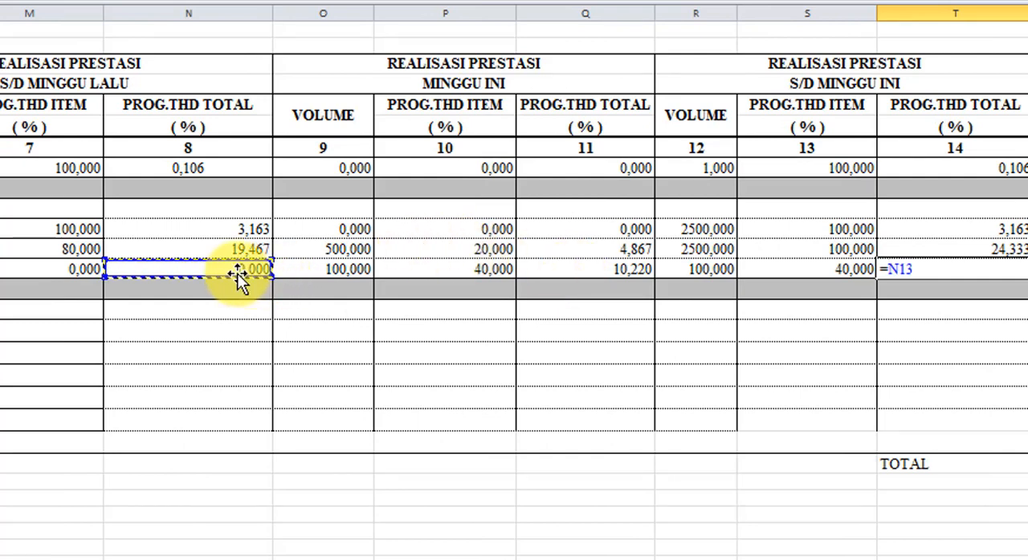
{"action": "type", "text": "+"}
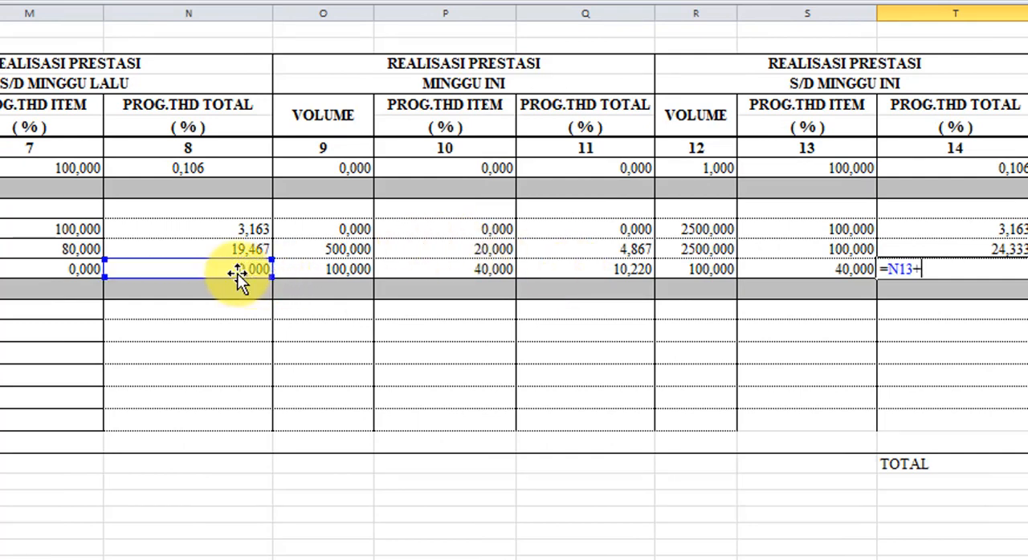
{"action": "left_click", "coordinate": [622, 275]}
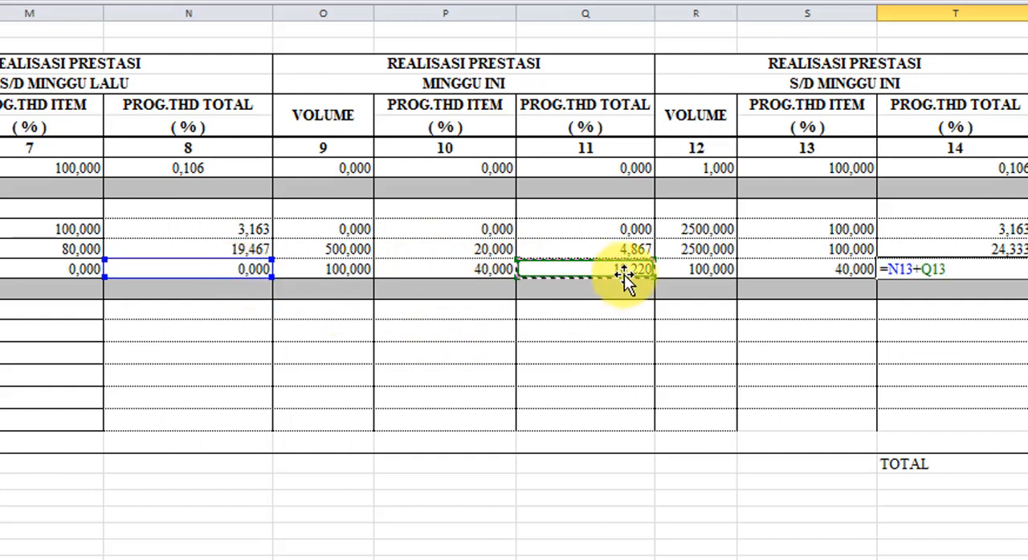
{"action": "key", "text": "Return"}
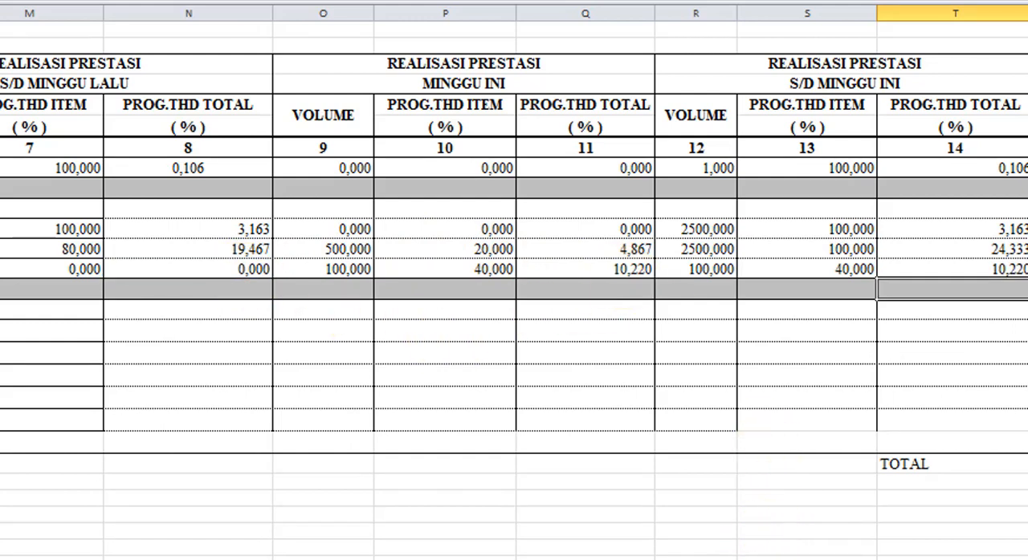
- Insert a blank row 22 directly below the AC-WC t=4 cm item, above the row with the overall totals
{"action": "scroll", "coordinate": [514, 282], "scroll_direction": "right", "scroll_amount": 2}
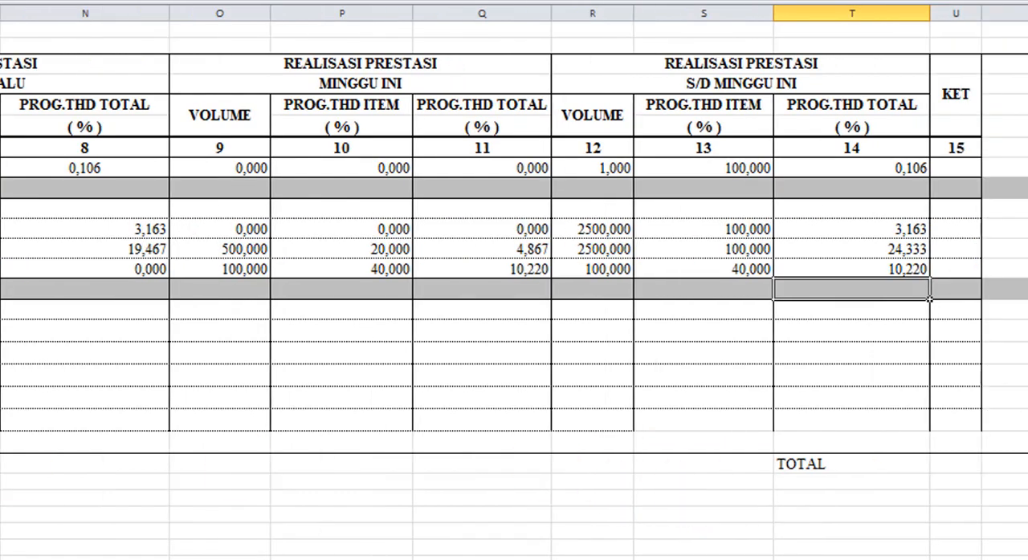
{"action": "scroll", "coordinate": [514, 282], "scroll_direction": "left", "scroll_amount": 6}
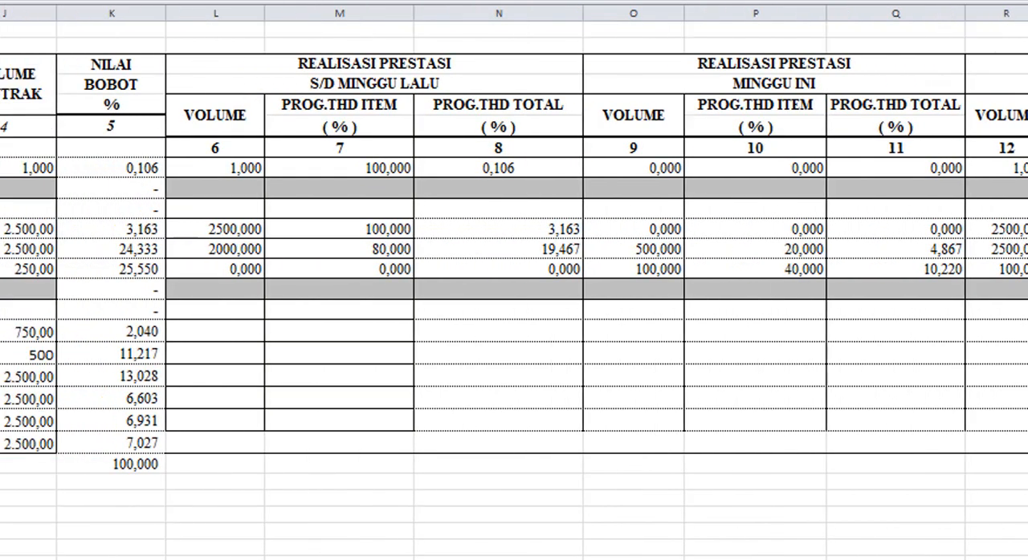
{"action": "left_click", "coordinate": [4, 406]}
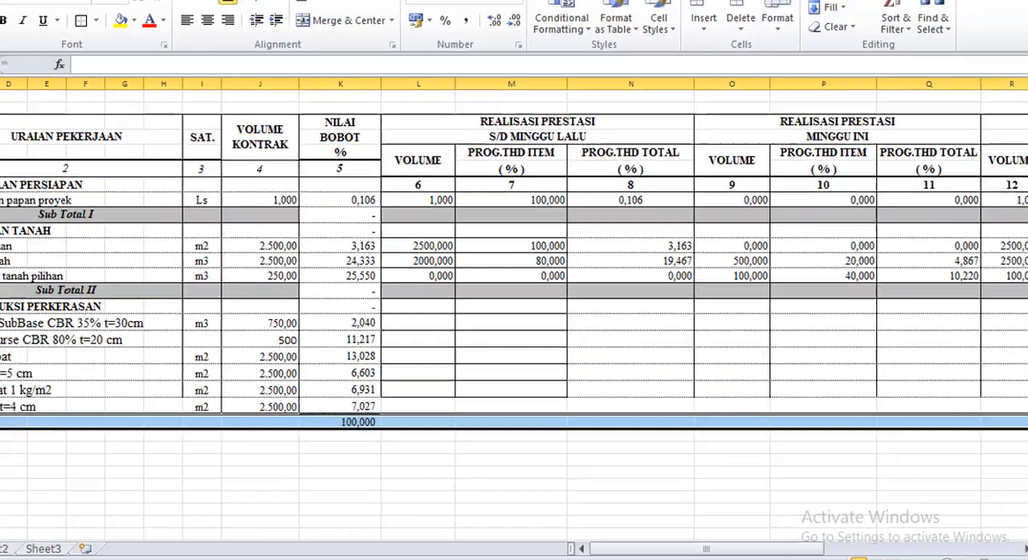
{"action": "right_click", "coordinate": [3, 406]}
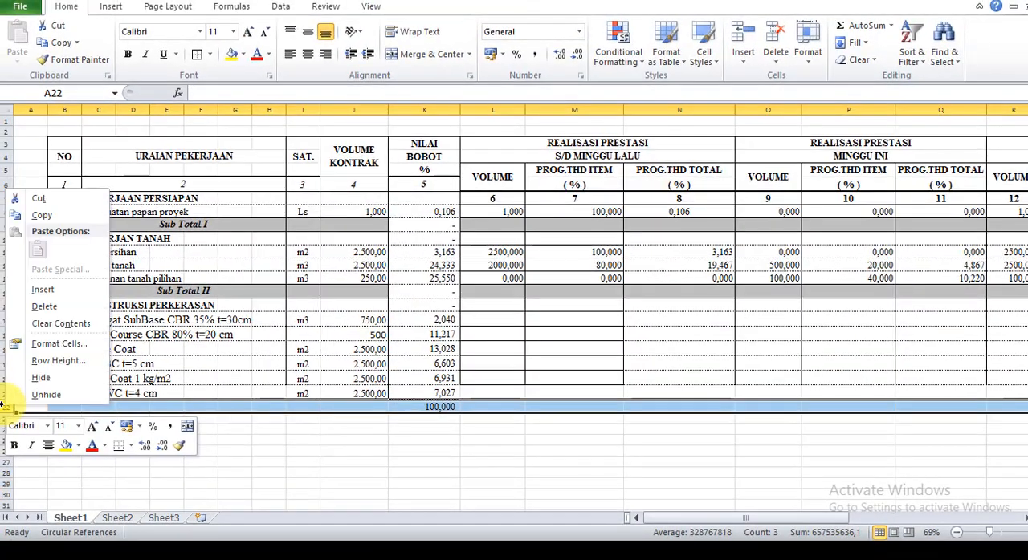
{"action": "left_click", "coordinate": [49, 291]}
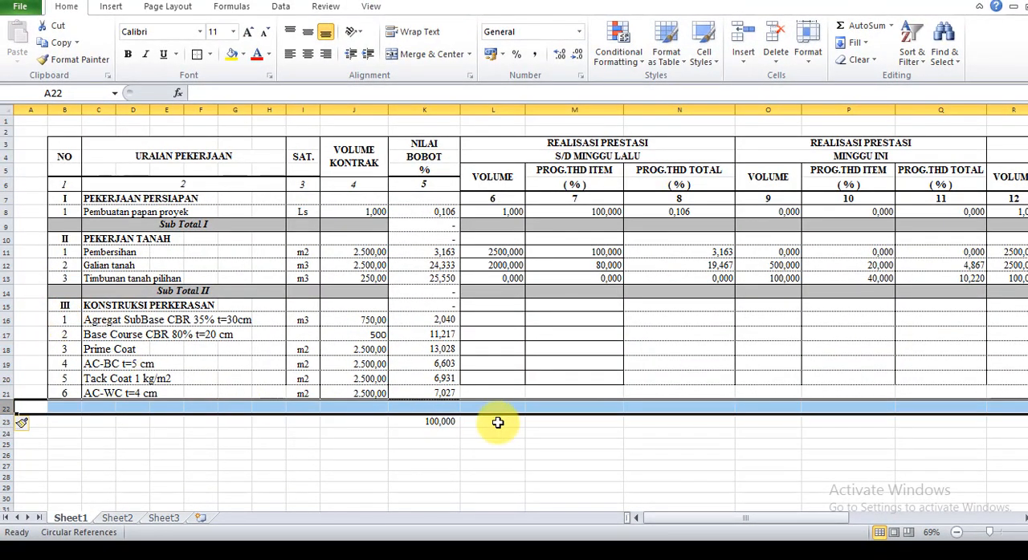
- Sum the PROG.THD TOTAL column under S/D MINGGU INI in T22 using SUM over T8:T21
{"action": "left_click", "coordinate": [635, 405]}
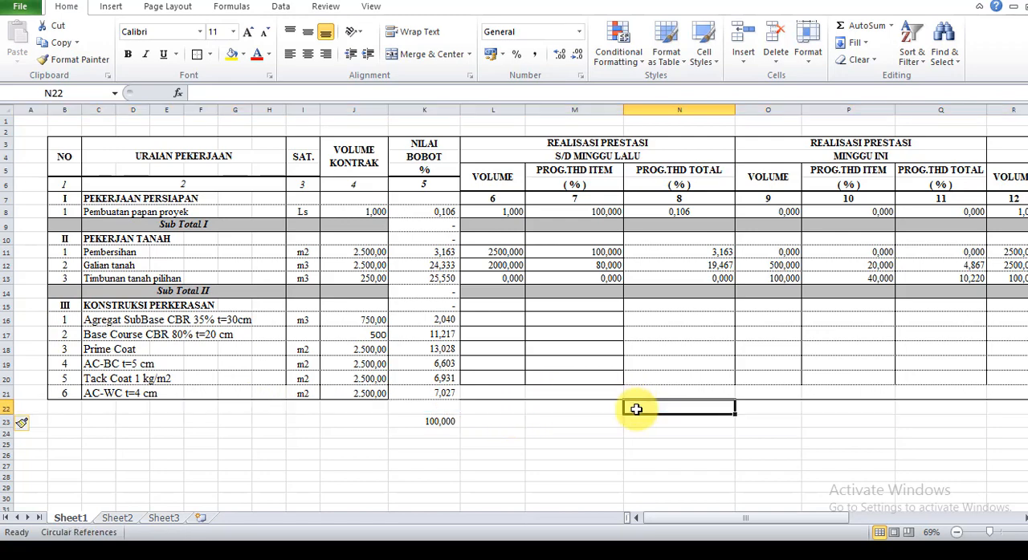
{"action": "key", "text": "Right"}
{"action": "key", "text": "Right"}
{"action": "key", "text": "Right"}
{"action": "key", "text": "Right"}
{"action": "key", "text": "Right"}
{"action": "key", "text": "Right"}
{"action": "key", "text": "Right"}
{"action": "key", "text": "Right"}
{"action": "key", "text": "Right"}
{"action": "key", "text": "Right"}
{"action": "key", "text": "Left"}
{"action": "key", "text": "Left"}
{"action": "key", "text": "Left"}
{"action": "key", "text": "Left"}
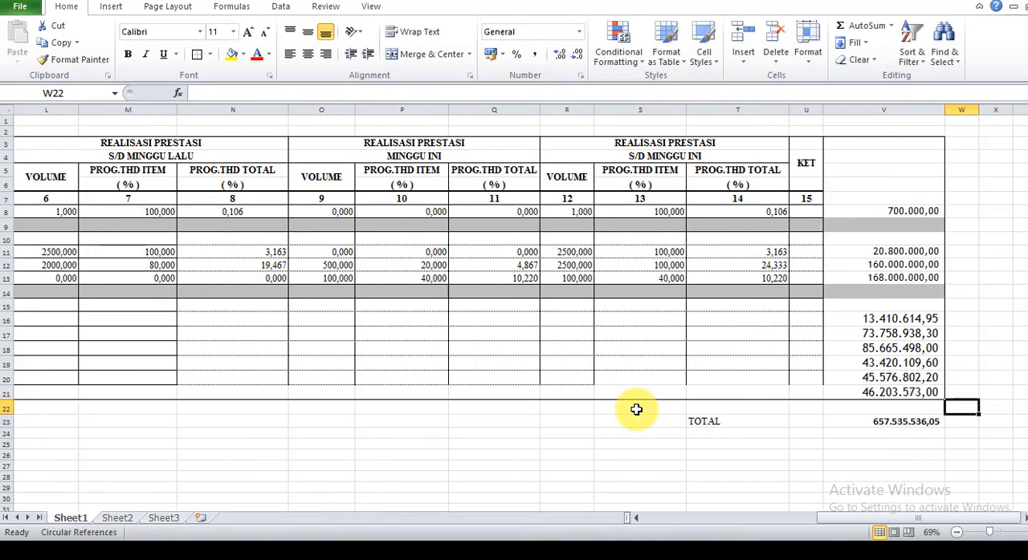
{"action": "key", "text": "Left"}
{"action": "key", "text": "Left"}
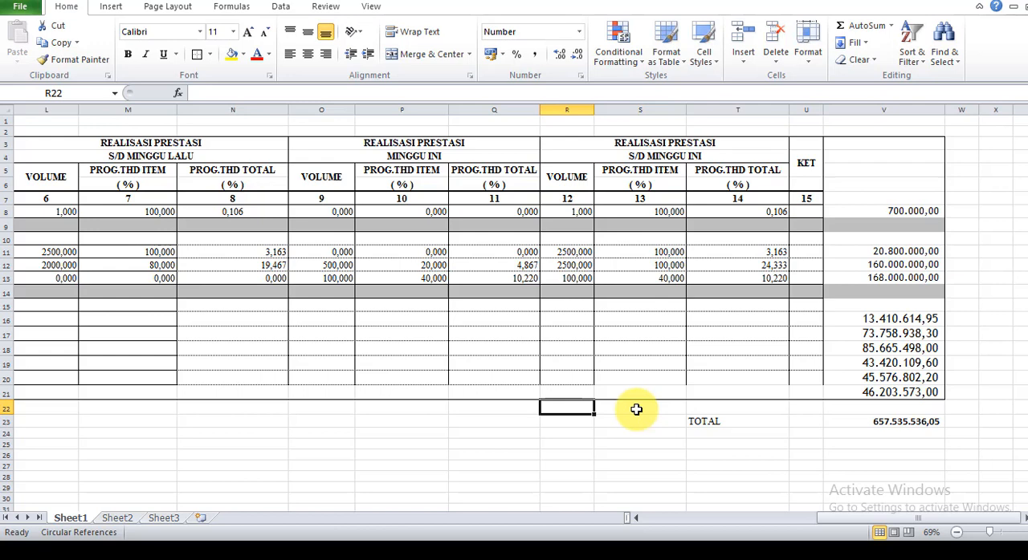
{"action": "key", "text": "Left"}
{"action": "key", "text": "Right"}
{"action": "left_click", "coordinate": [734, 407]}
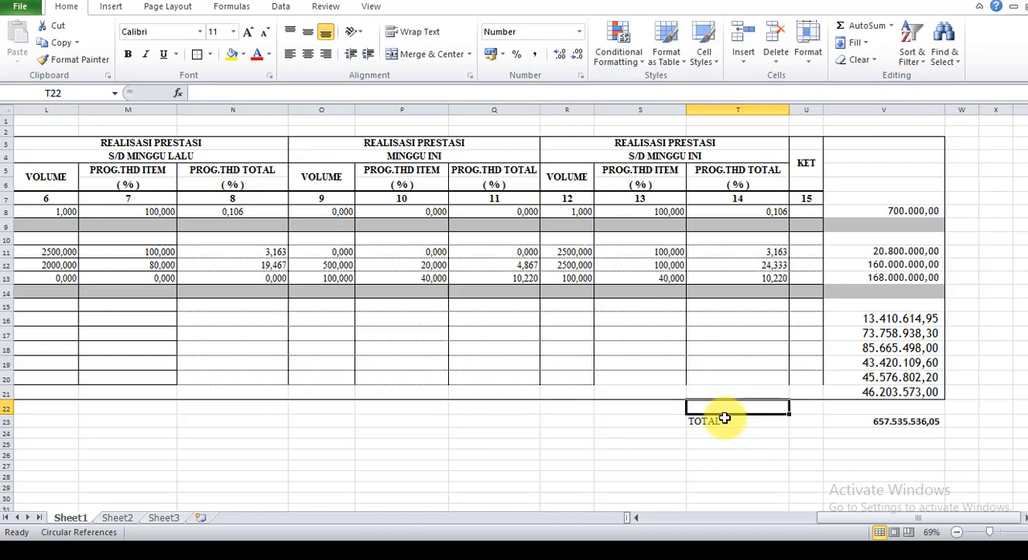
{"action": "type", "text": "=SUM"}
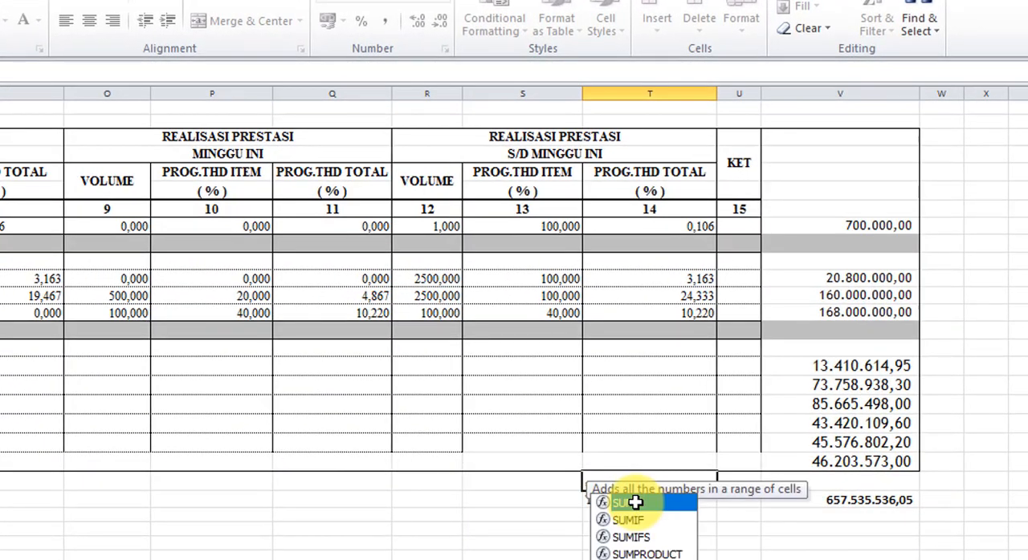
{"action": "double_click", "coordinate": [634, 503]}
{"action": "left_click_drag", "start_coordinate": [663, 226], "coordinate": [680, 461]}
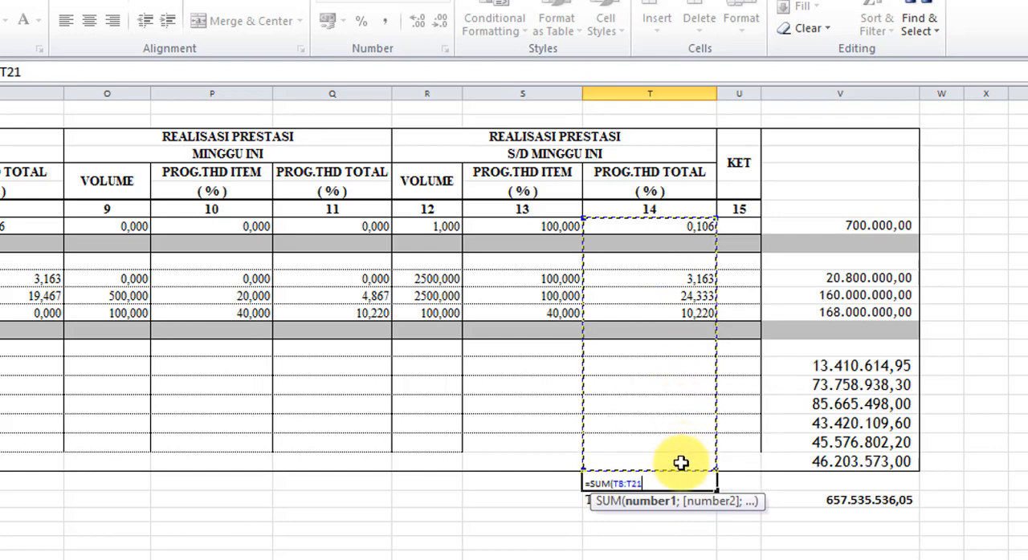
{"action": "key", "text": "Return"}
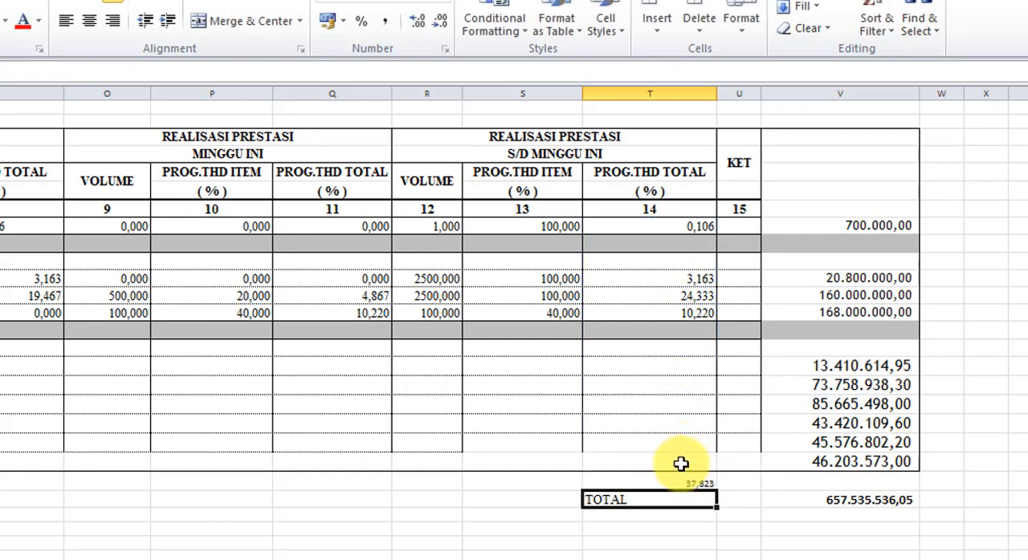
- Increase the font size of the summed progress percentage in T22
{"action": "left_click", "coordinate": [694, 481]}
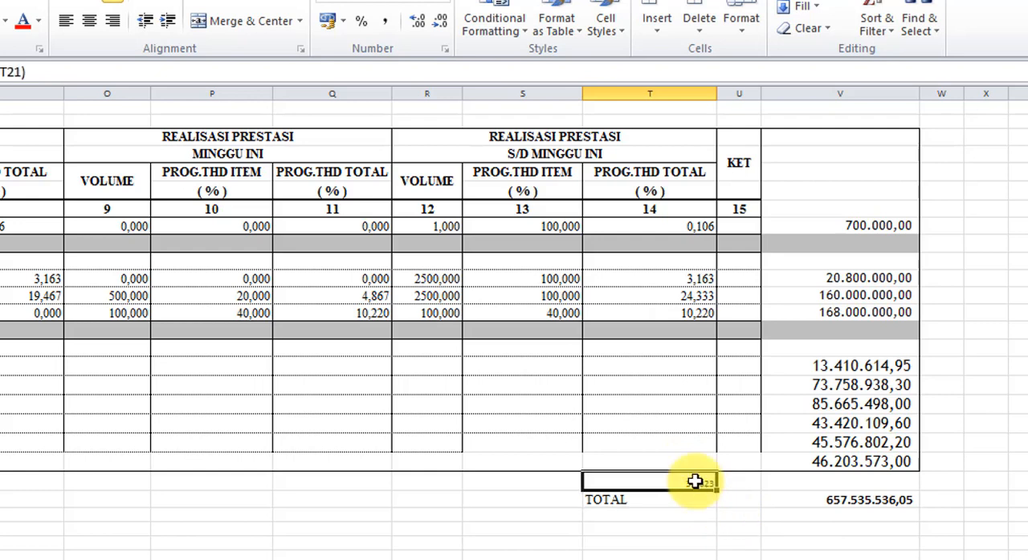
{"action": "left_click", "coordinate": [0, 3]}
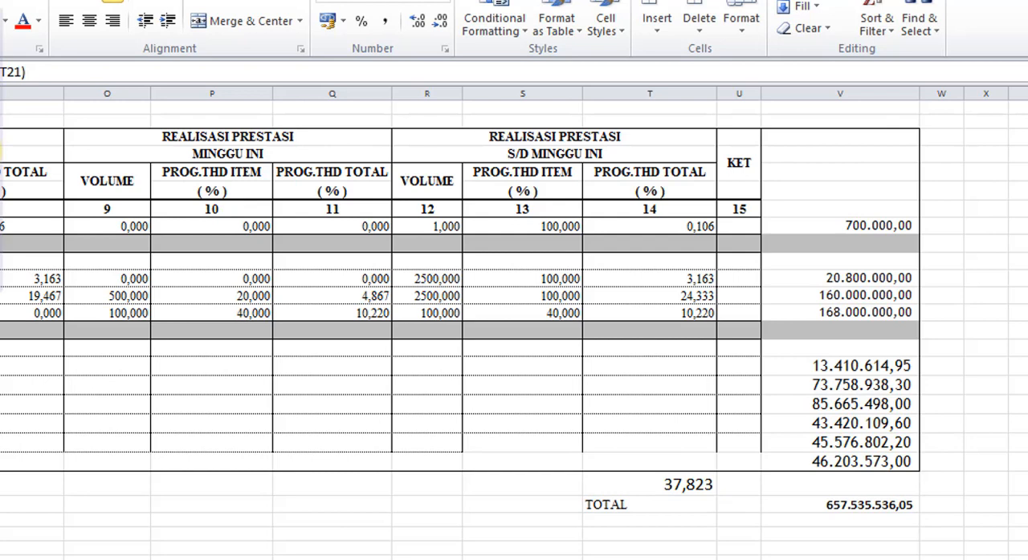
{"action": "left_click", "coordinate": [0, 151]}
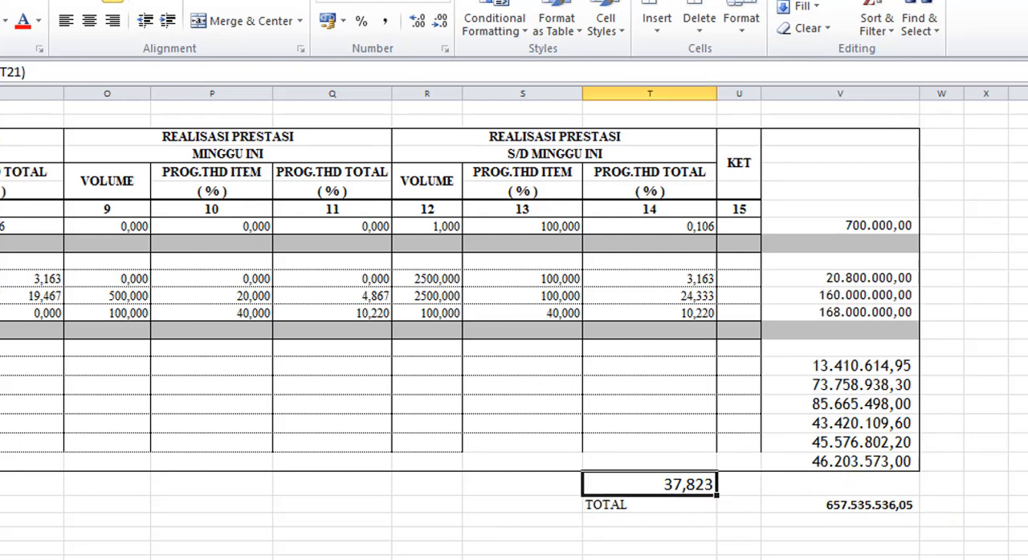
{"action": "left_click_drag", "start_coordinate": [129, 559], "coordinate": [58, 559]}
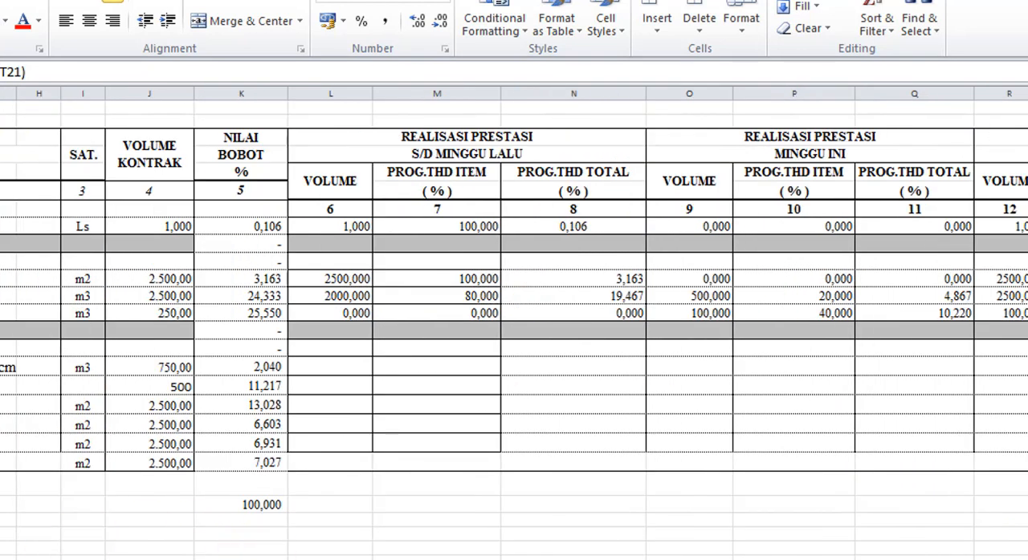
{"action": "left_click", "coordinate": [953, 559]}
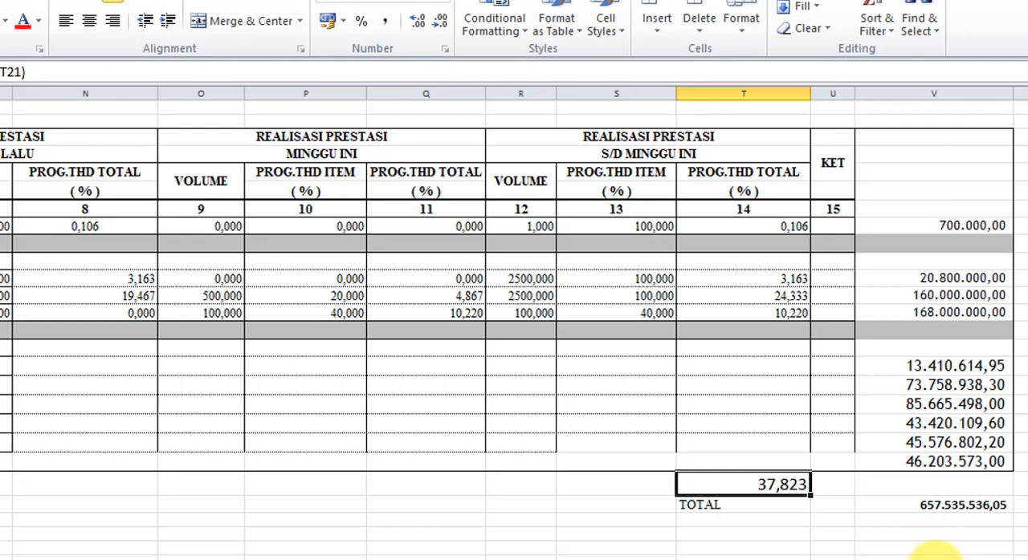
{"action": "left_click_drag", "start_coordinate": [759, 559], "coordinate": [723, 559]}
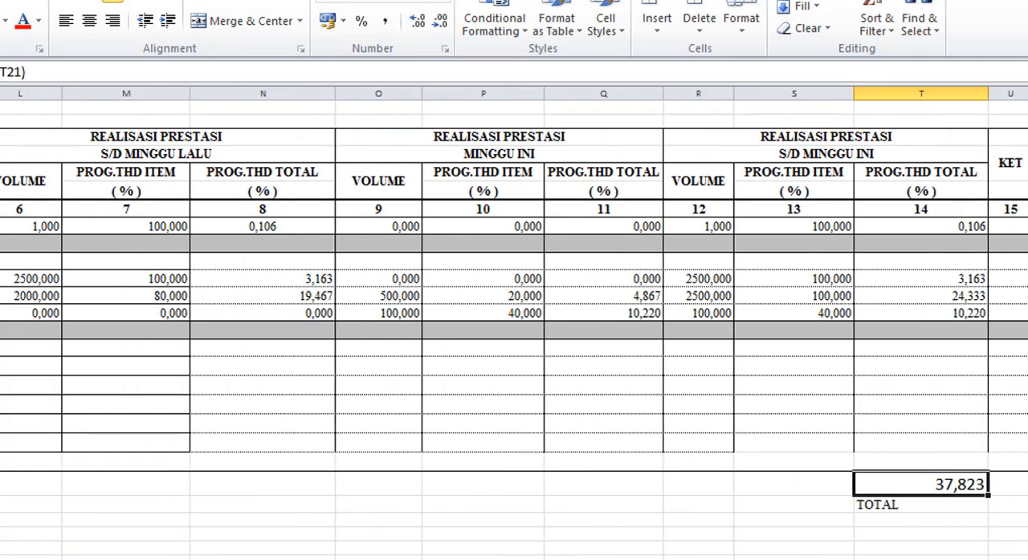